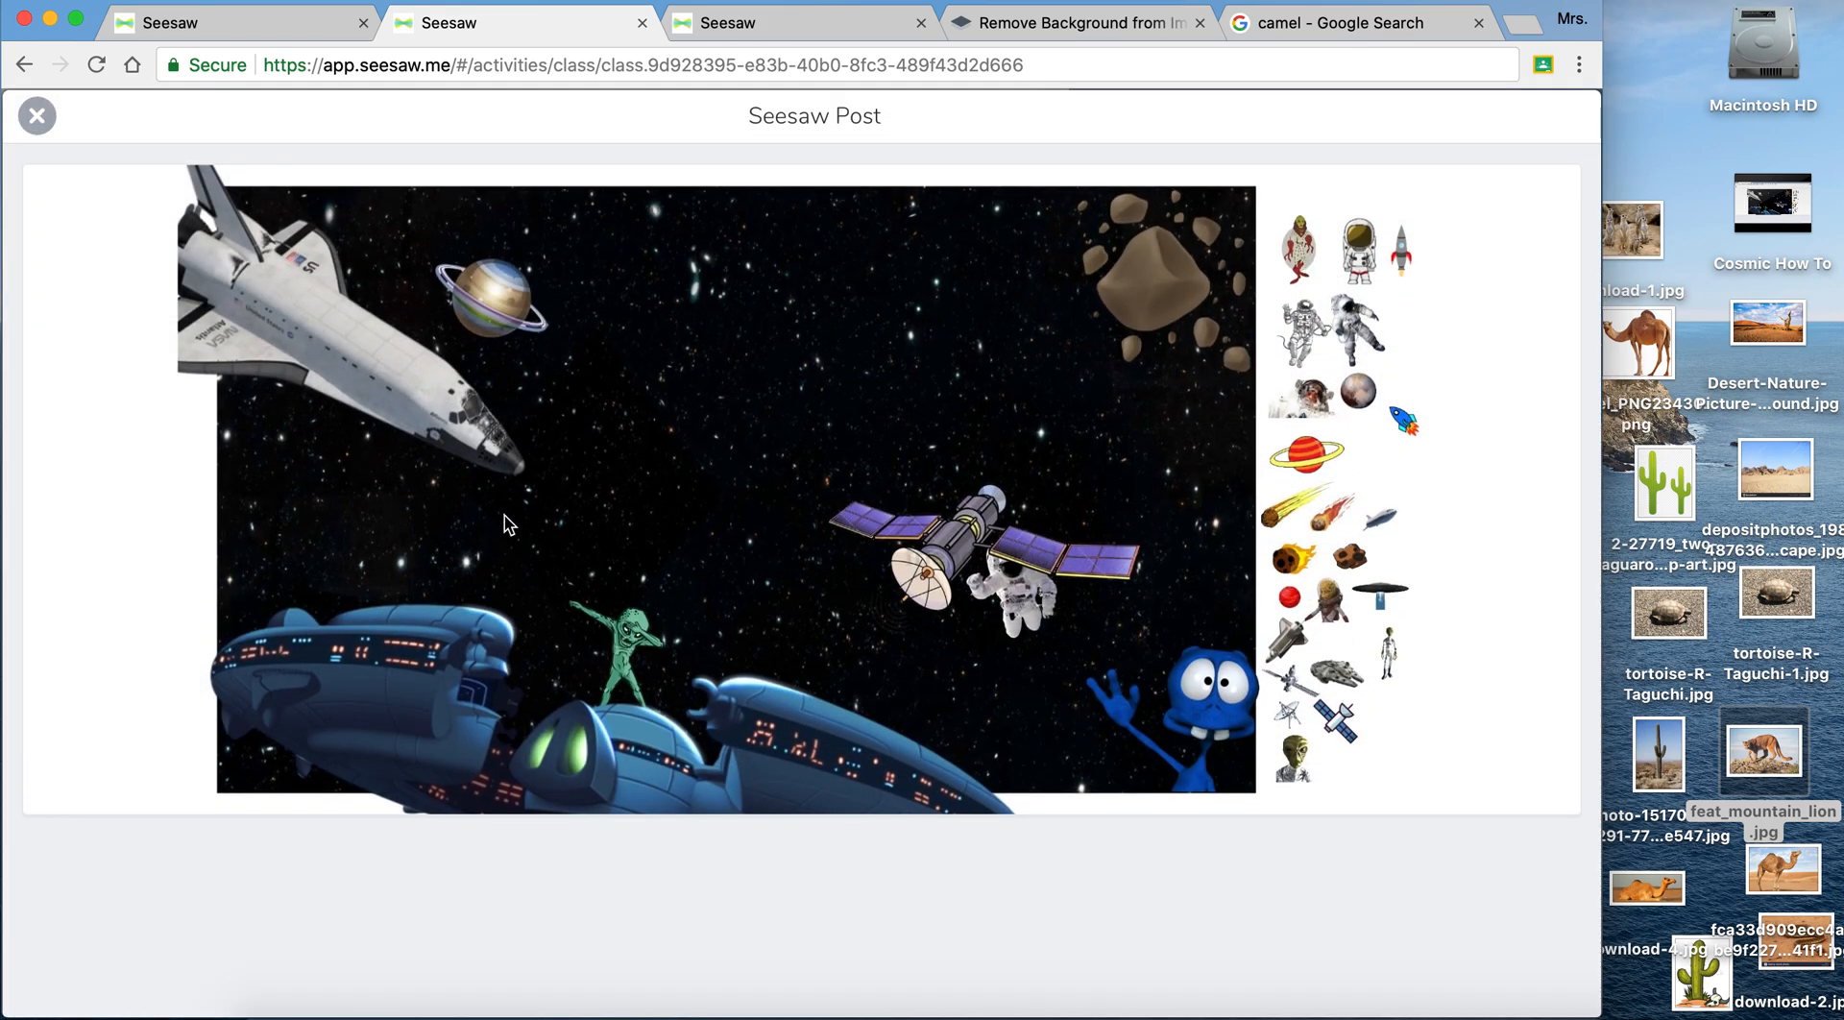
- Close the example post, and in the Cosmic Outer Space response draft enlarge the red planet, rotate it and centre it on the galaxy background
{"action": "left_click", "coordinate": [38, 116]}
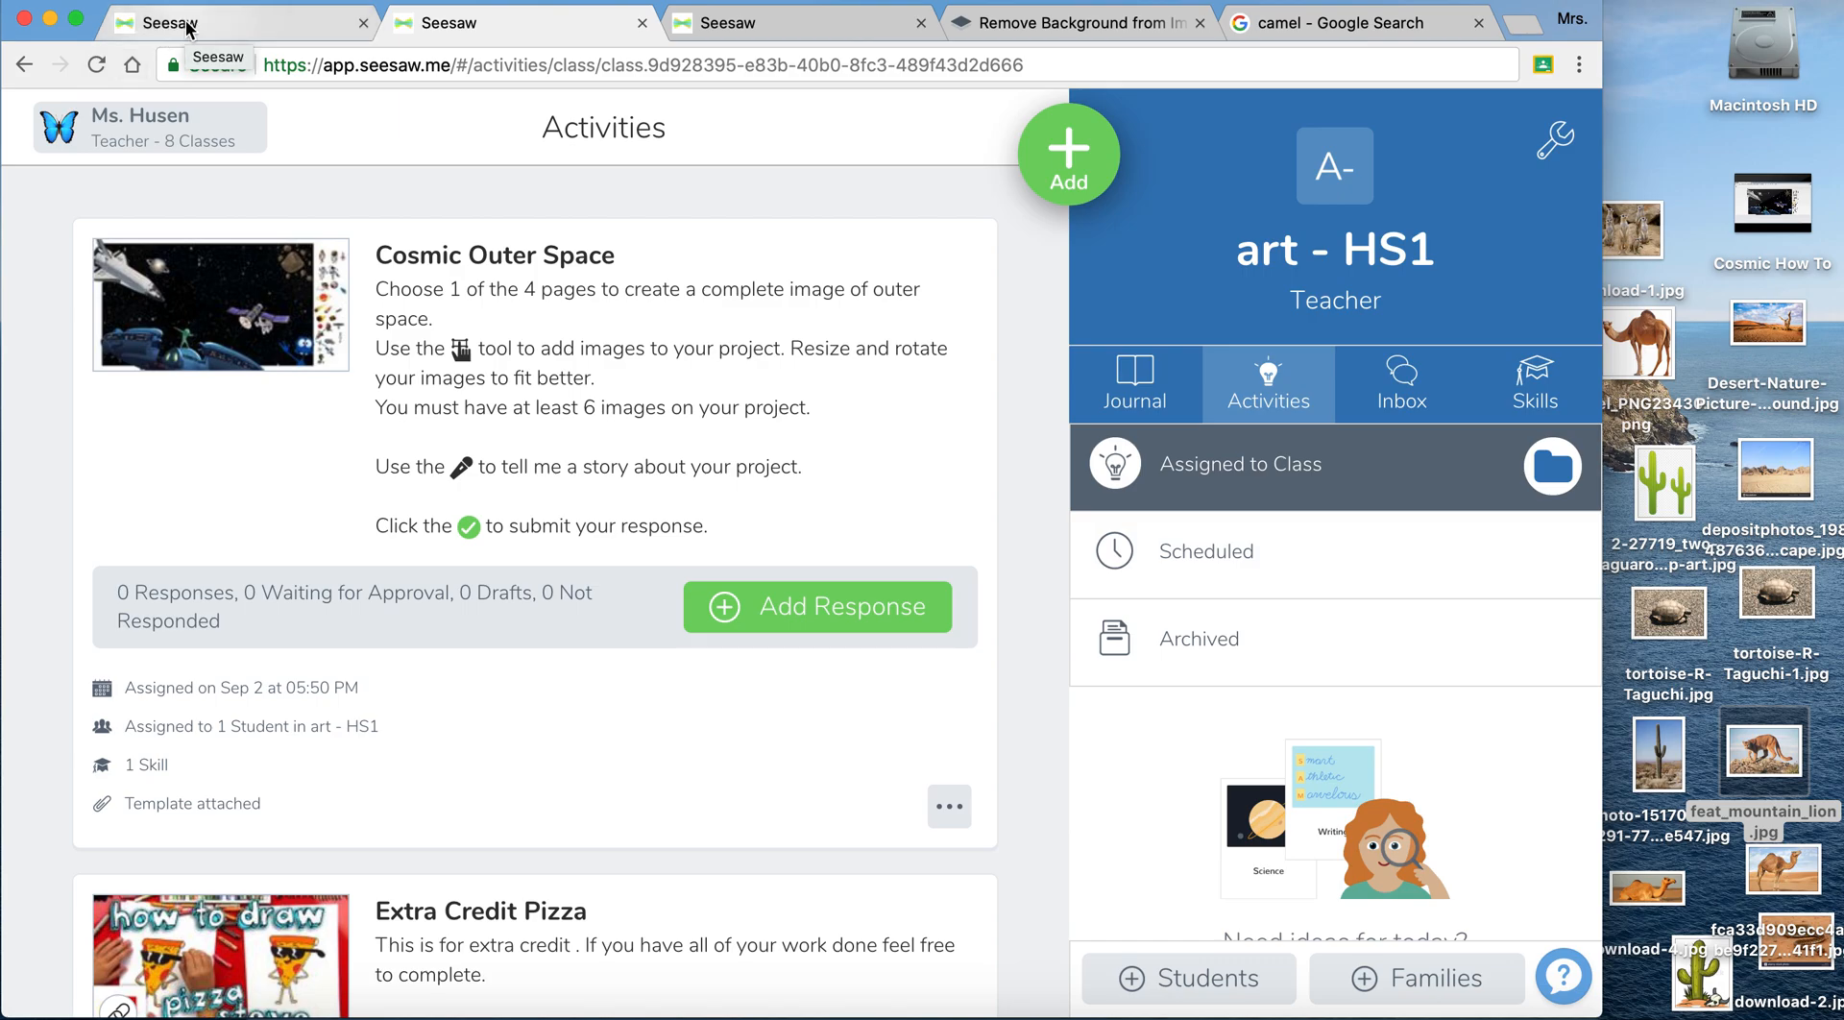
{"action": "left_click", "coordinate": [250, 30]}
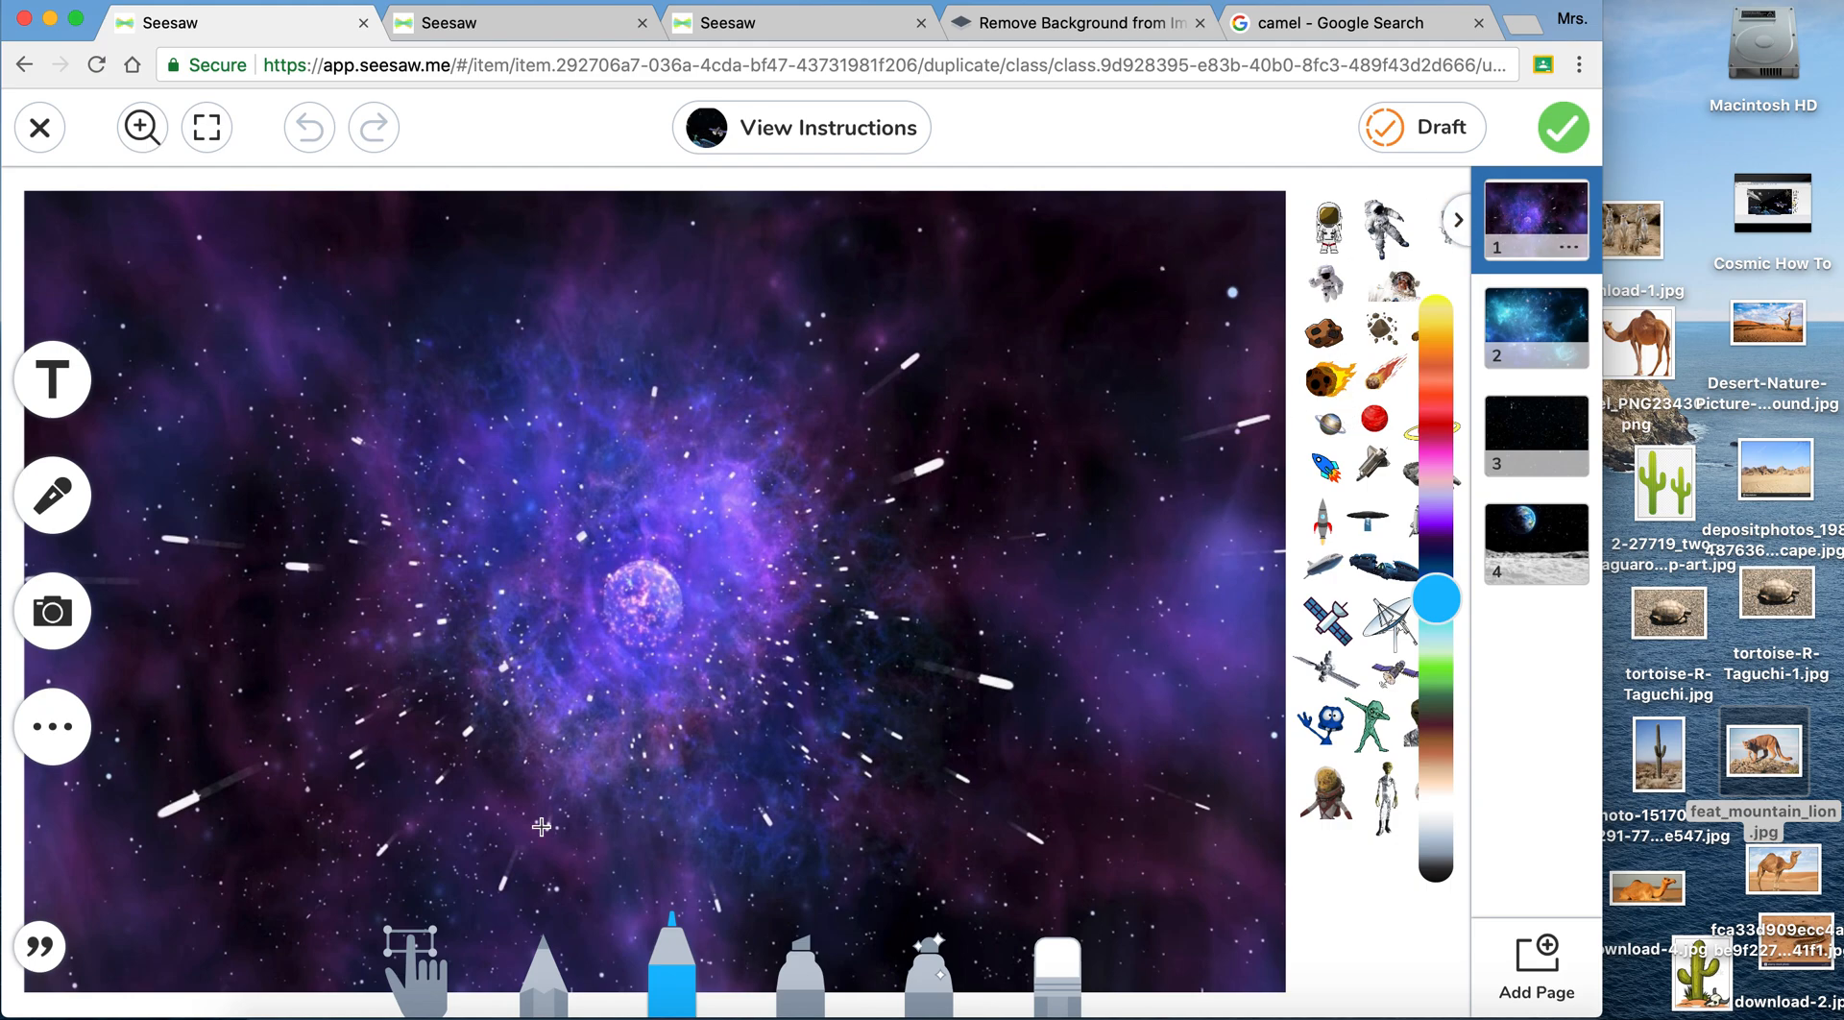
{"action": "left_click", "coordinate": [413, 956]}
{"action": "left_click", "coordinate": [1345, 233]}
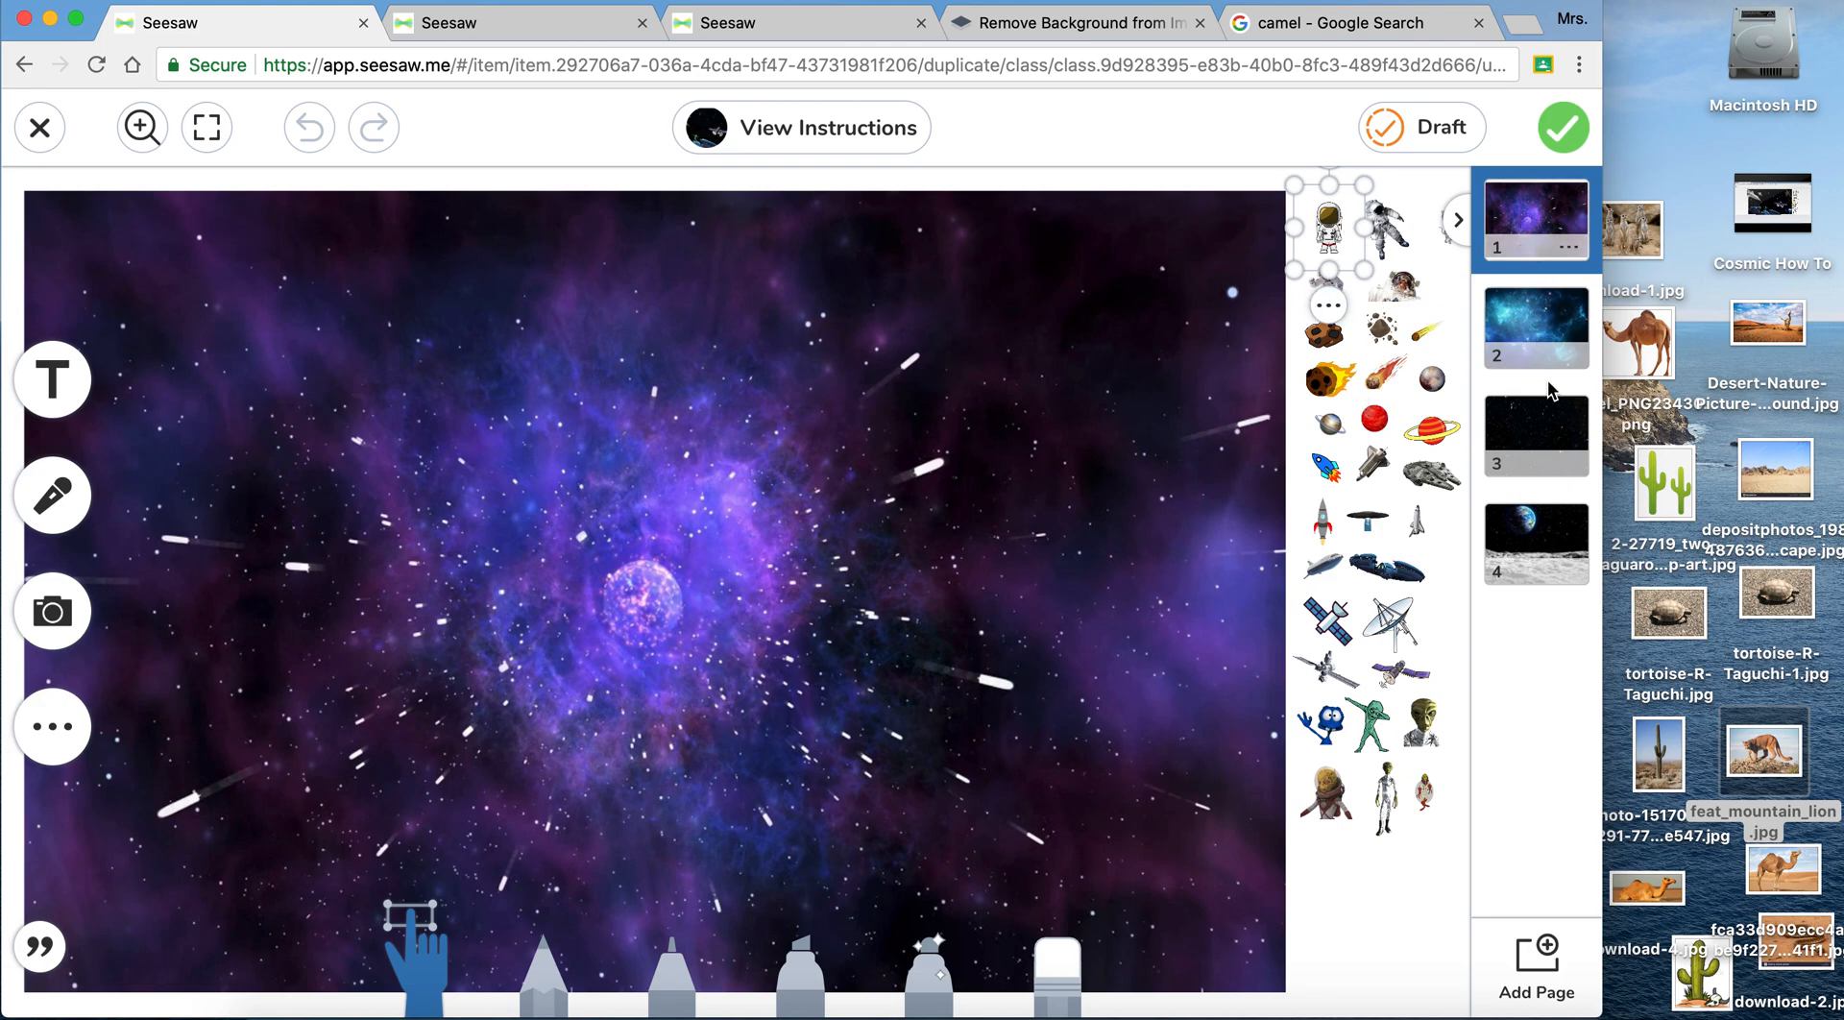
{"action": "left_click_drag", "start_coordinate": [1375, 417], "coordinate": [1268, 884]}
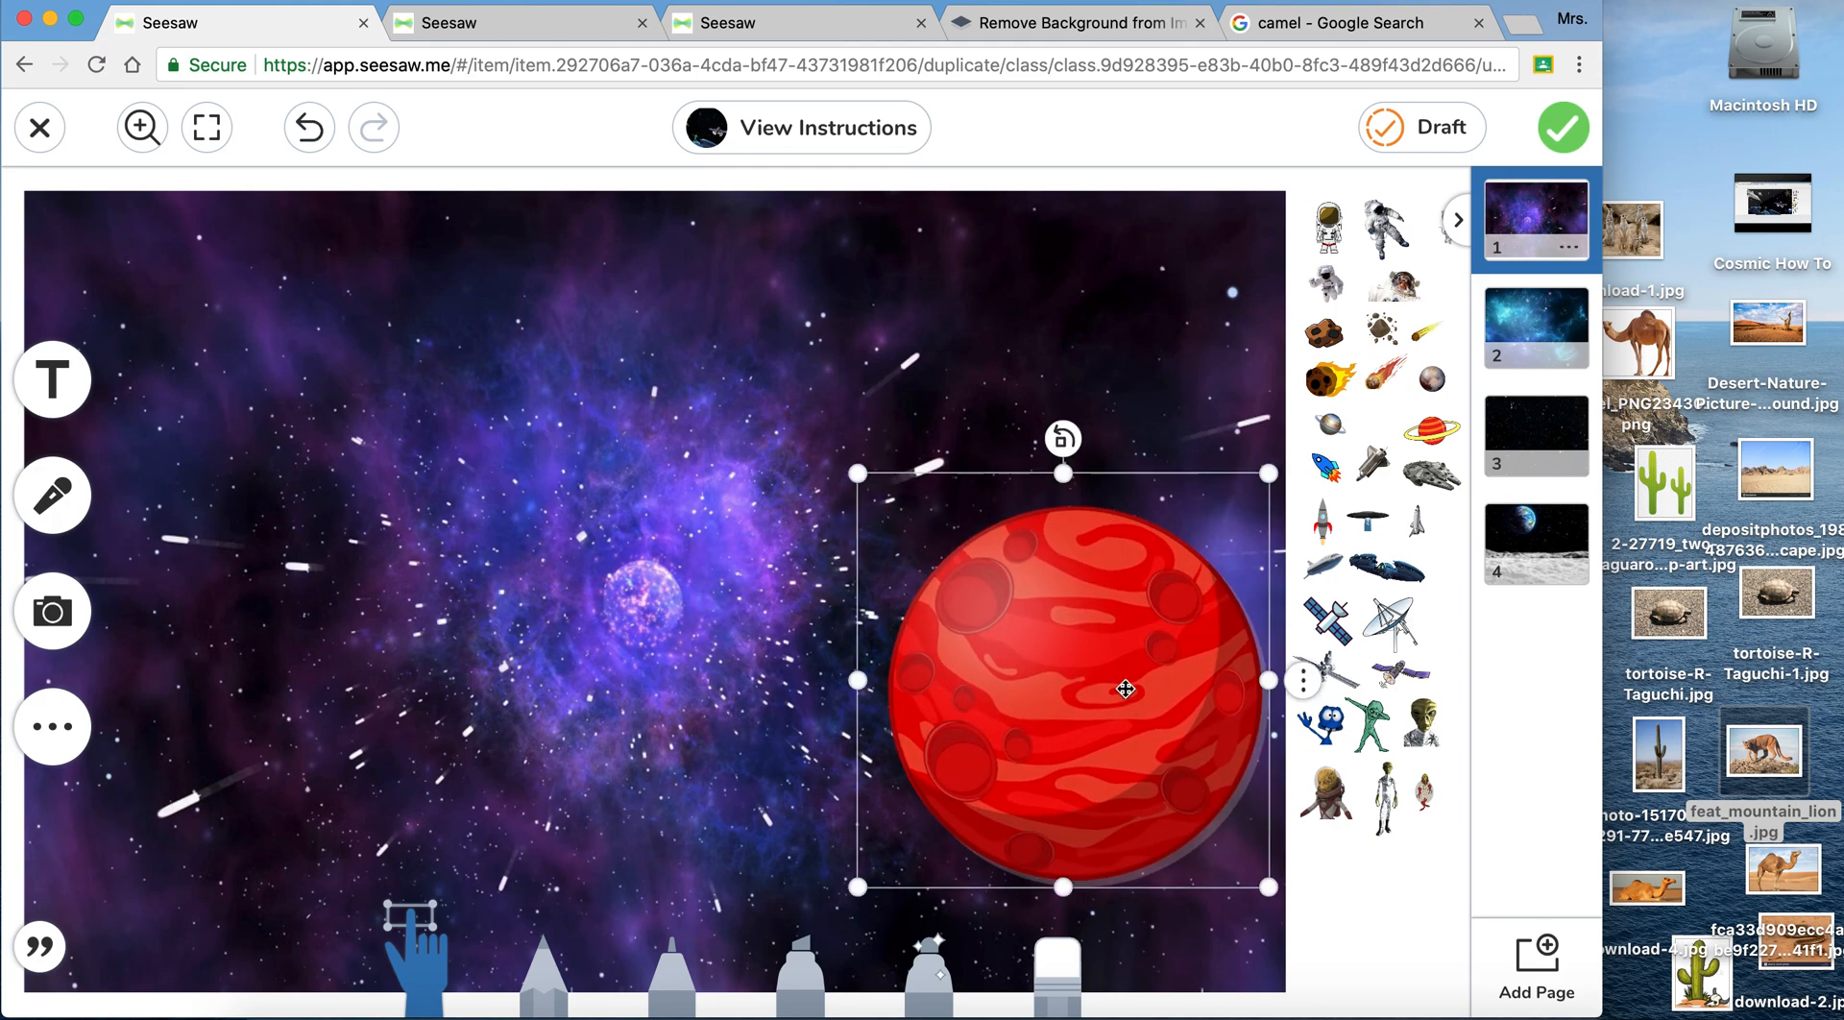
{"action": "left_click_drag", "start_coordinate": [1070, 438], "coordinate": [922, 485]}
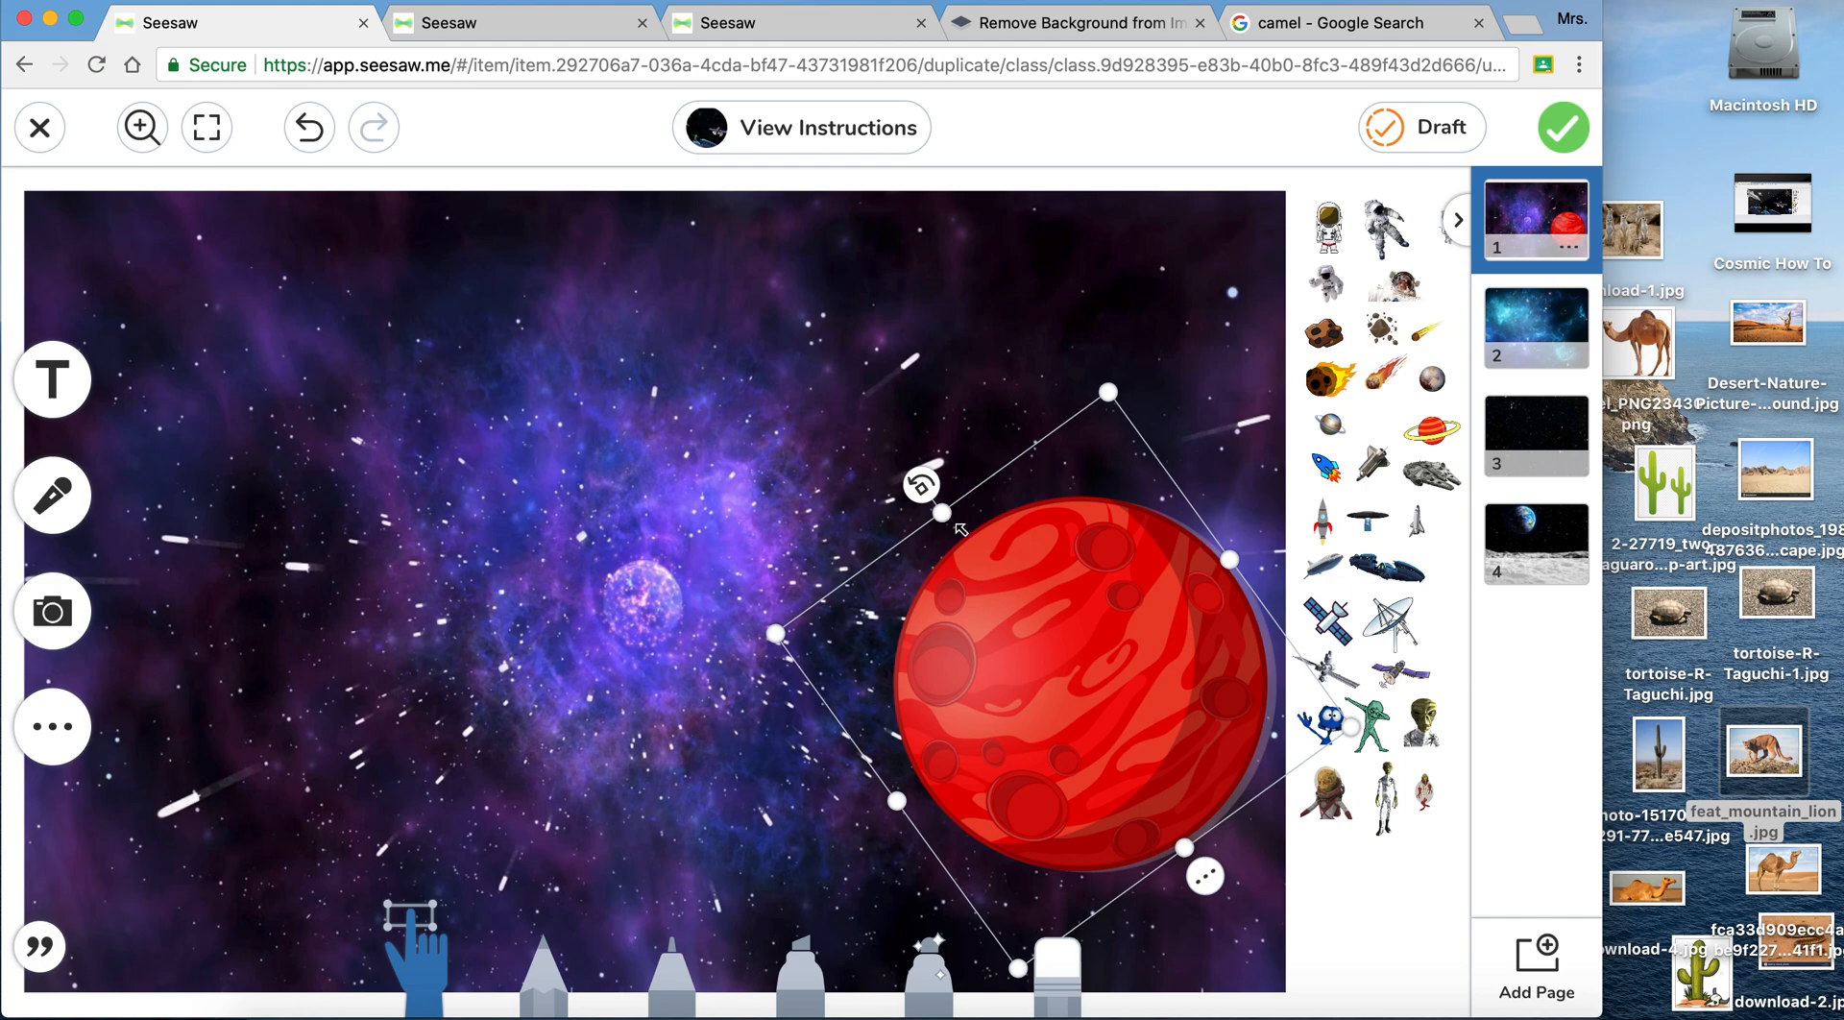
{"action": "left_click_drag", "start_coordinate": [1047, 617], "coordinate": [610, 526]}
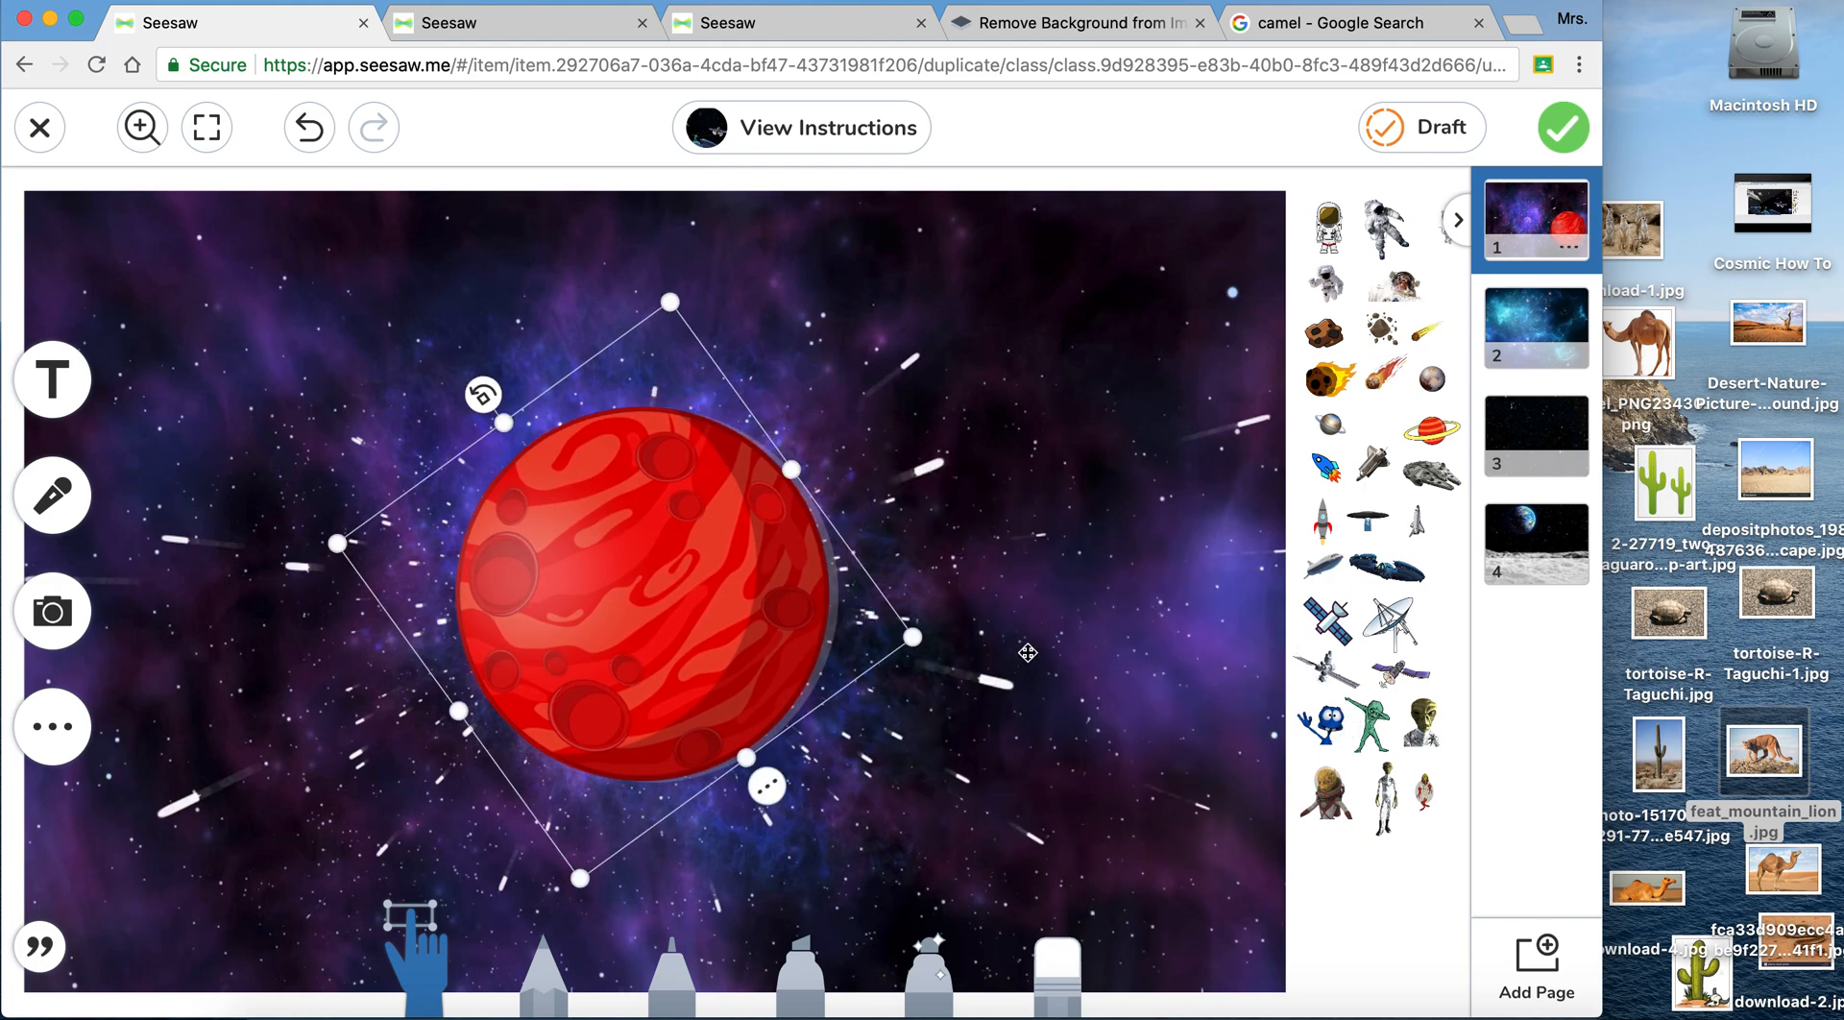
- Enlarge the blue waving alien and place it peeking out from behind the upper edge of the red planet
{"action": "left_click", "coordinate": [1333, 728]}
{"action": "left_click_drag", "start_coordinate": [1335, 730], "coordinate": [946, 657]}
{"action": "left_click_drag", "start_coordinate": [833, 444], "coordinate": [675, 326]}
{"action": "left_click", "coordinate": [1115, 441]}
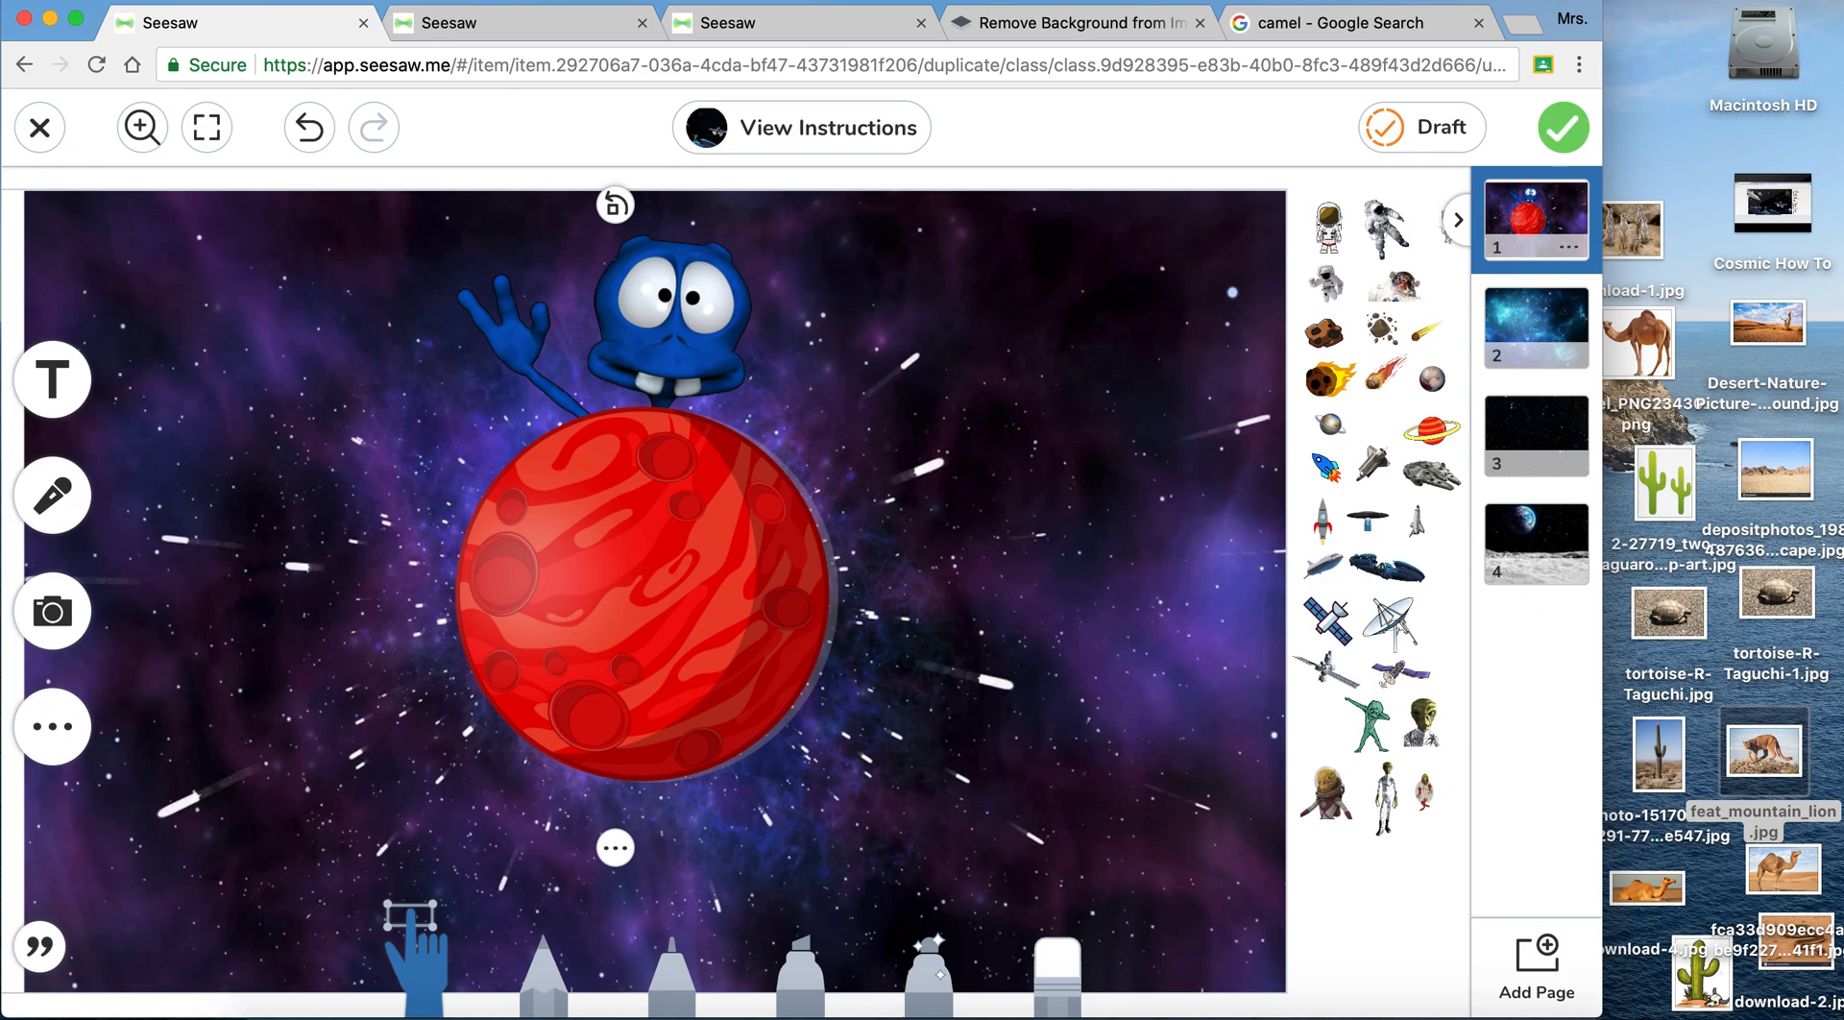
- Switch to the Activity Library and start a new activity named Hot Desert, leaving the student instructions empty
{"action": "left_click", "coordinate": [782, 21]}
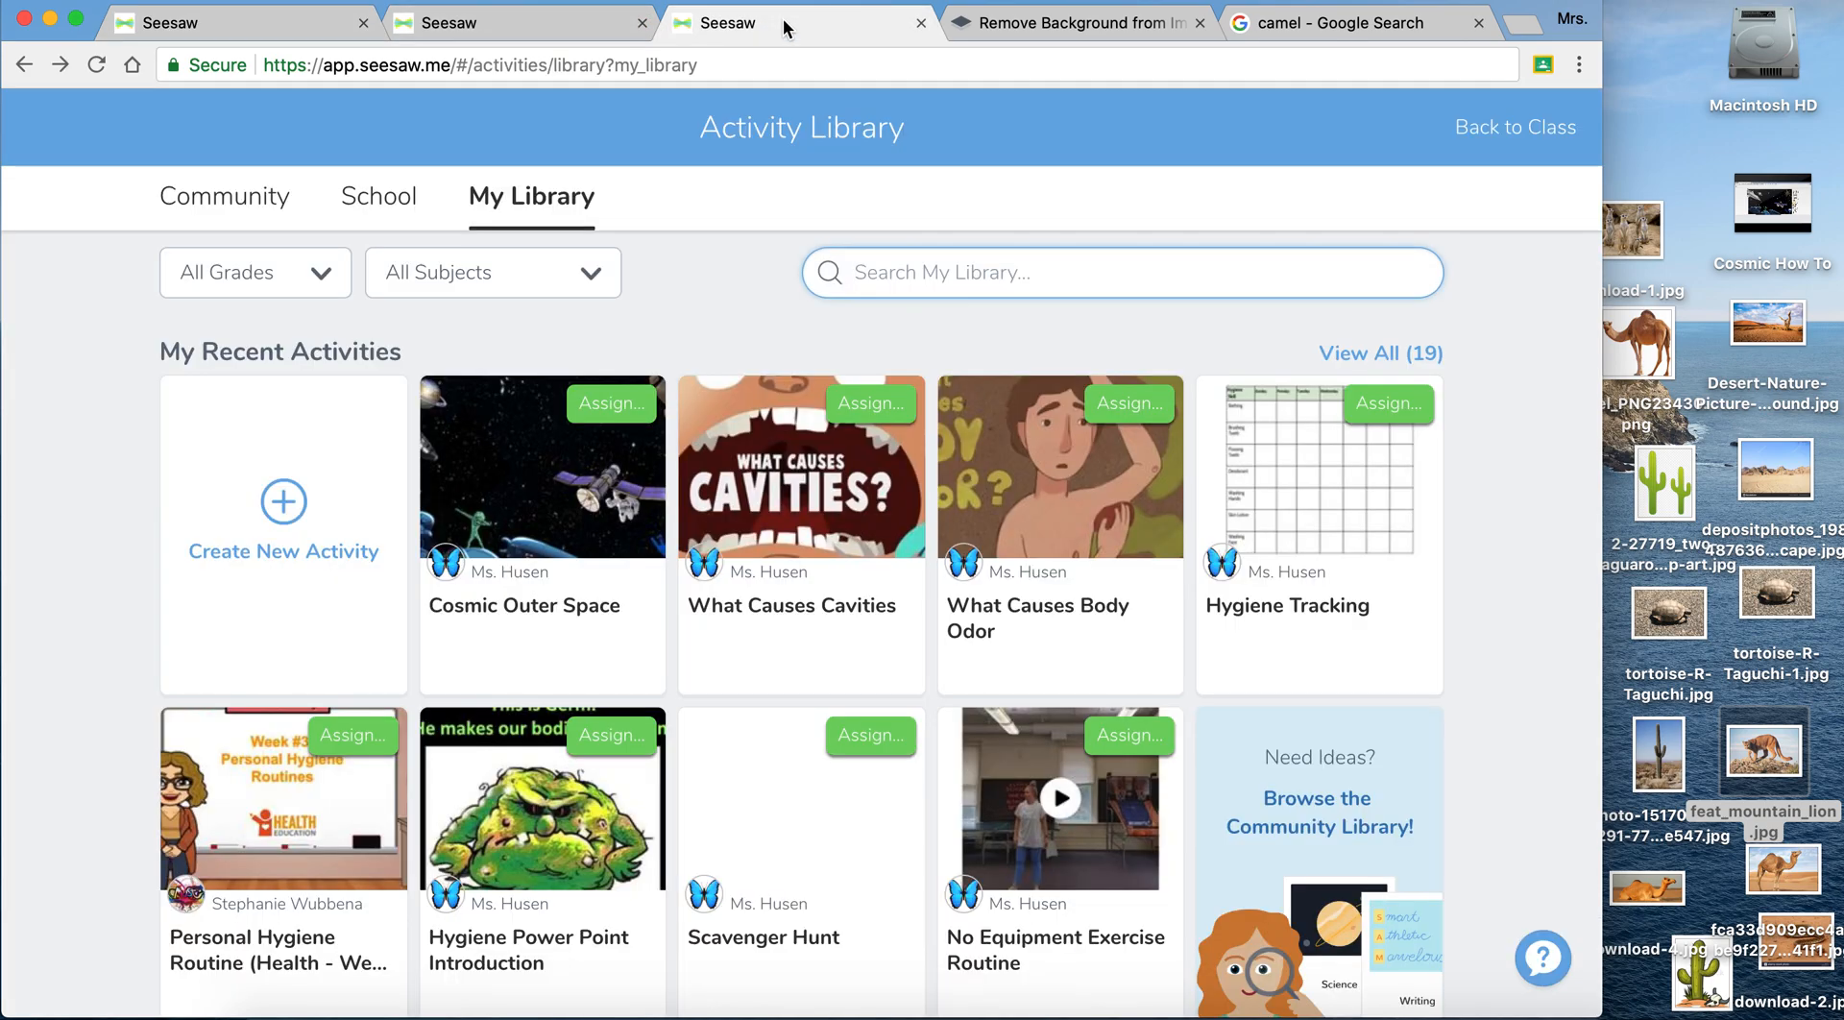
{"action": "left_click", "coordinate": [266, 539]}
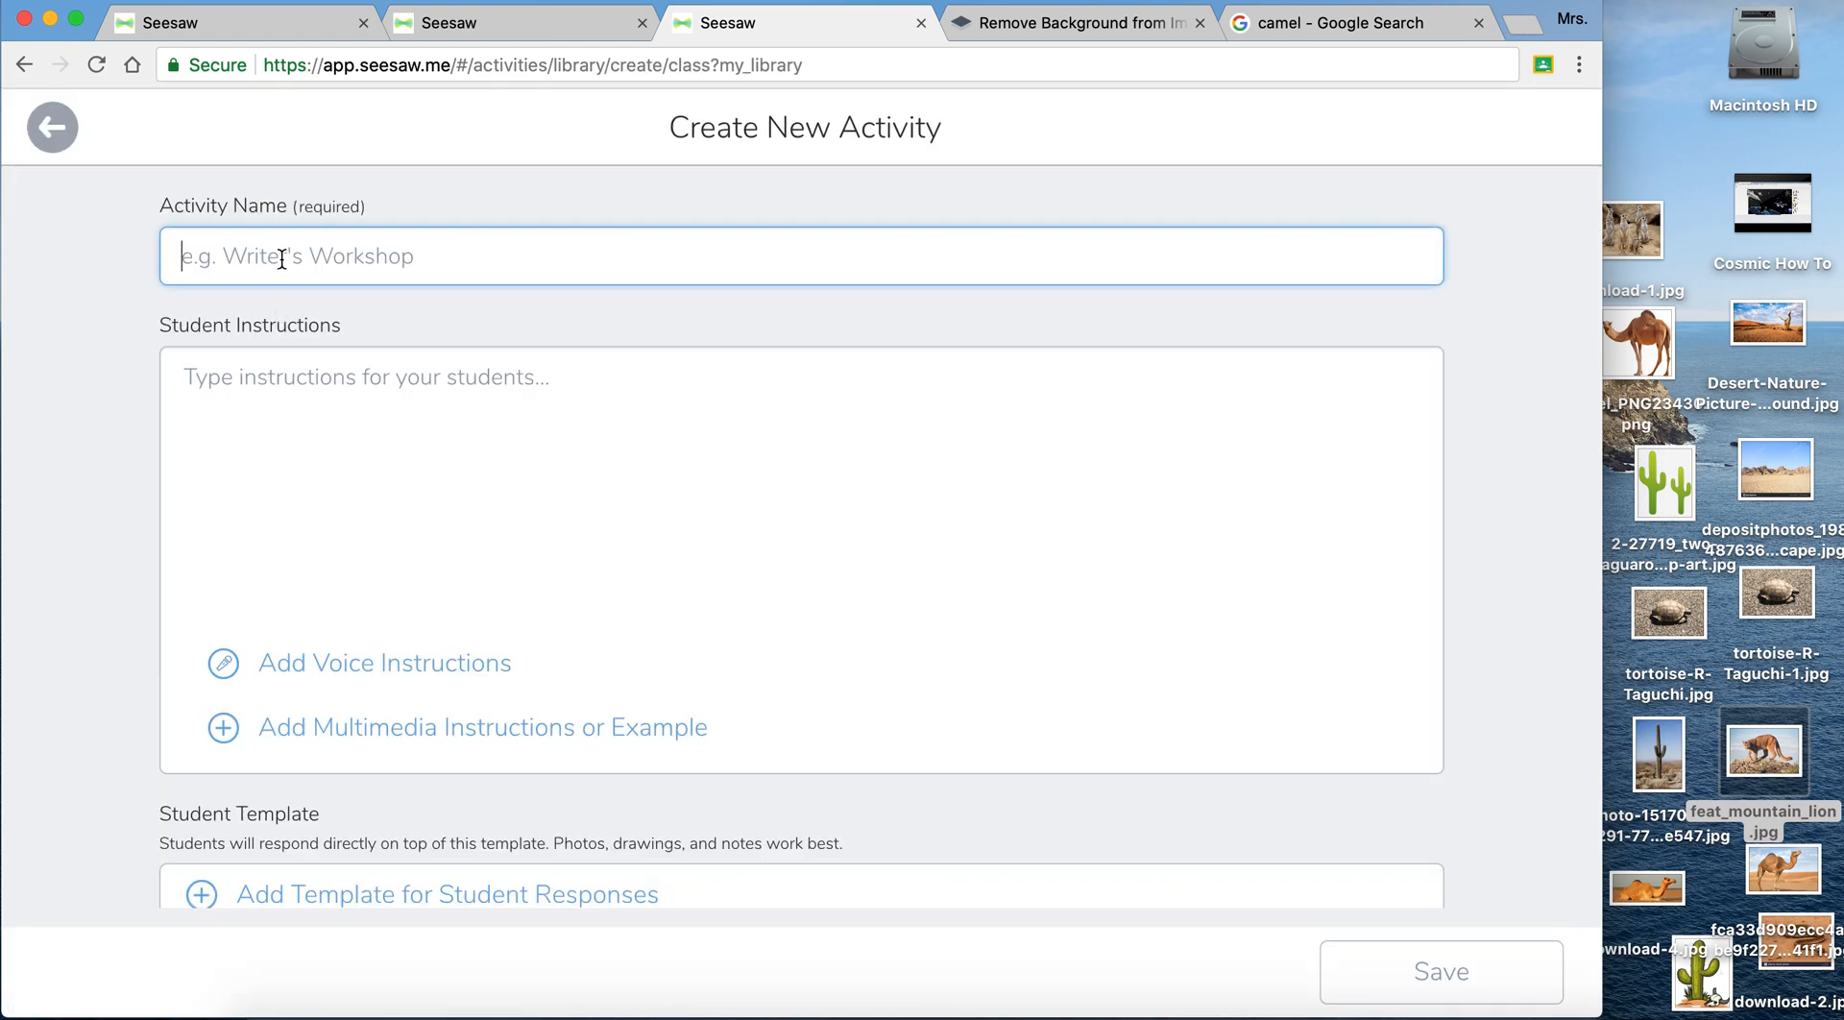
{"action": "type", "text": "Hot"}
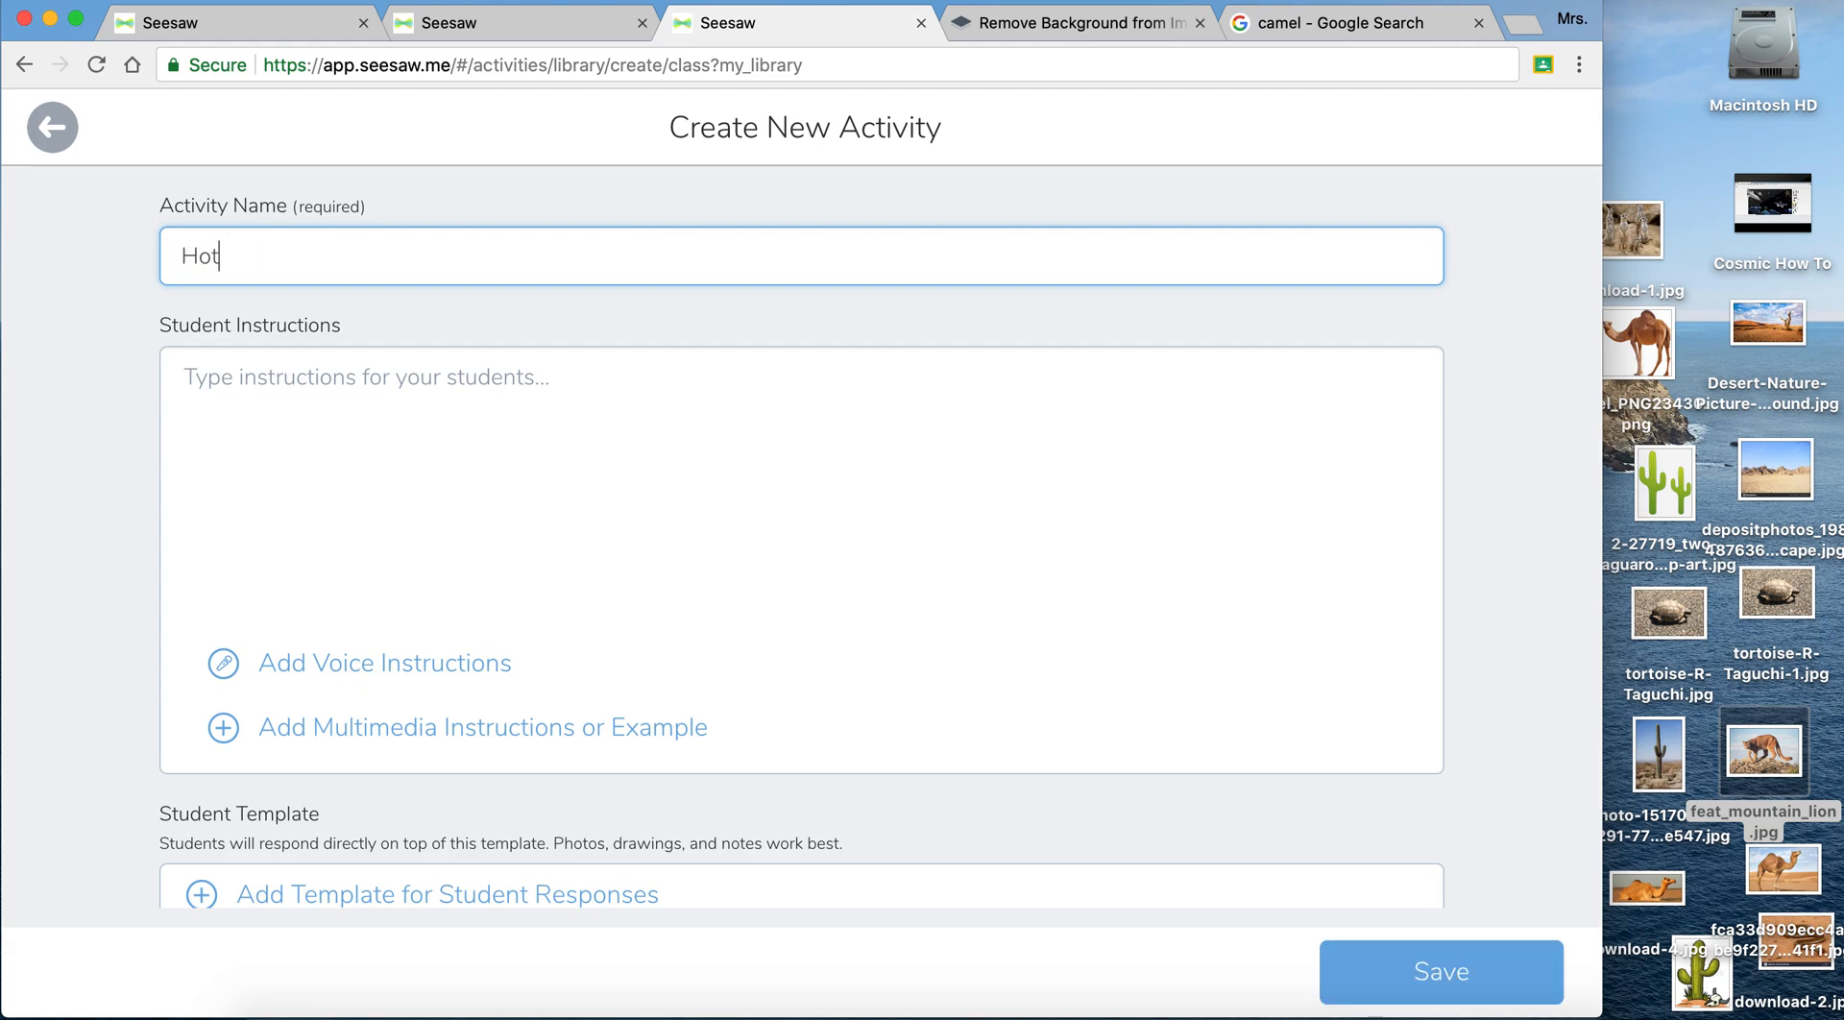
{"action": "type", "text": " Deser"}
{"action": "left_click", "coordinate": [226, 375]}
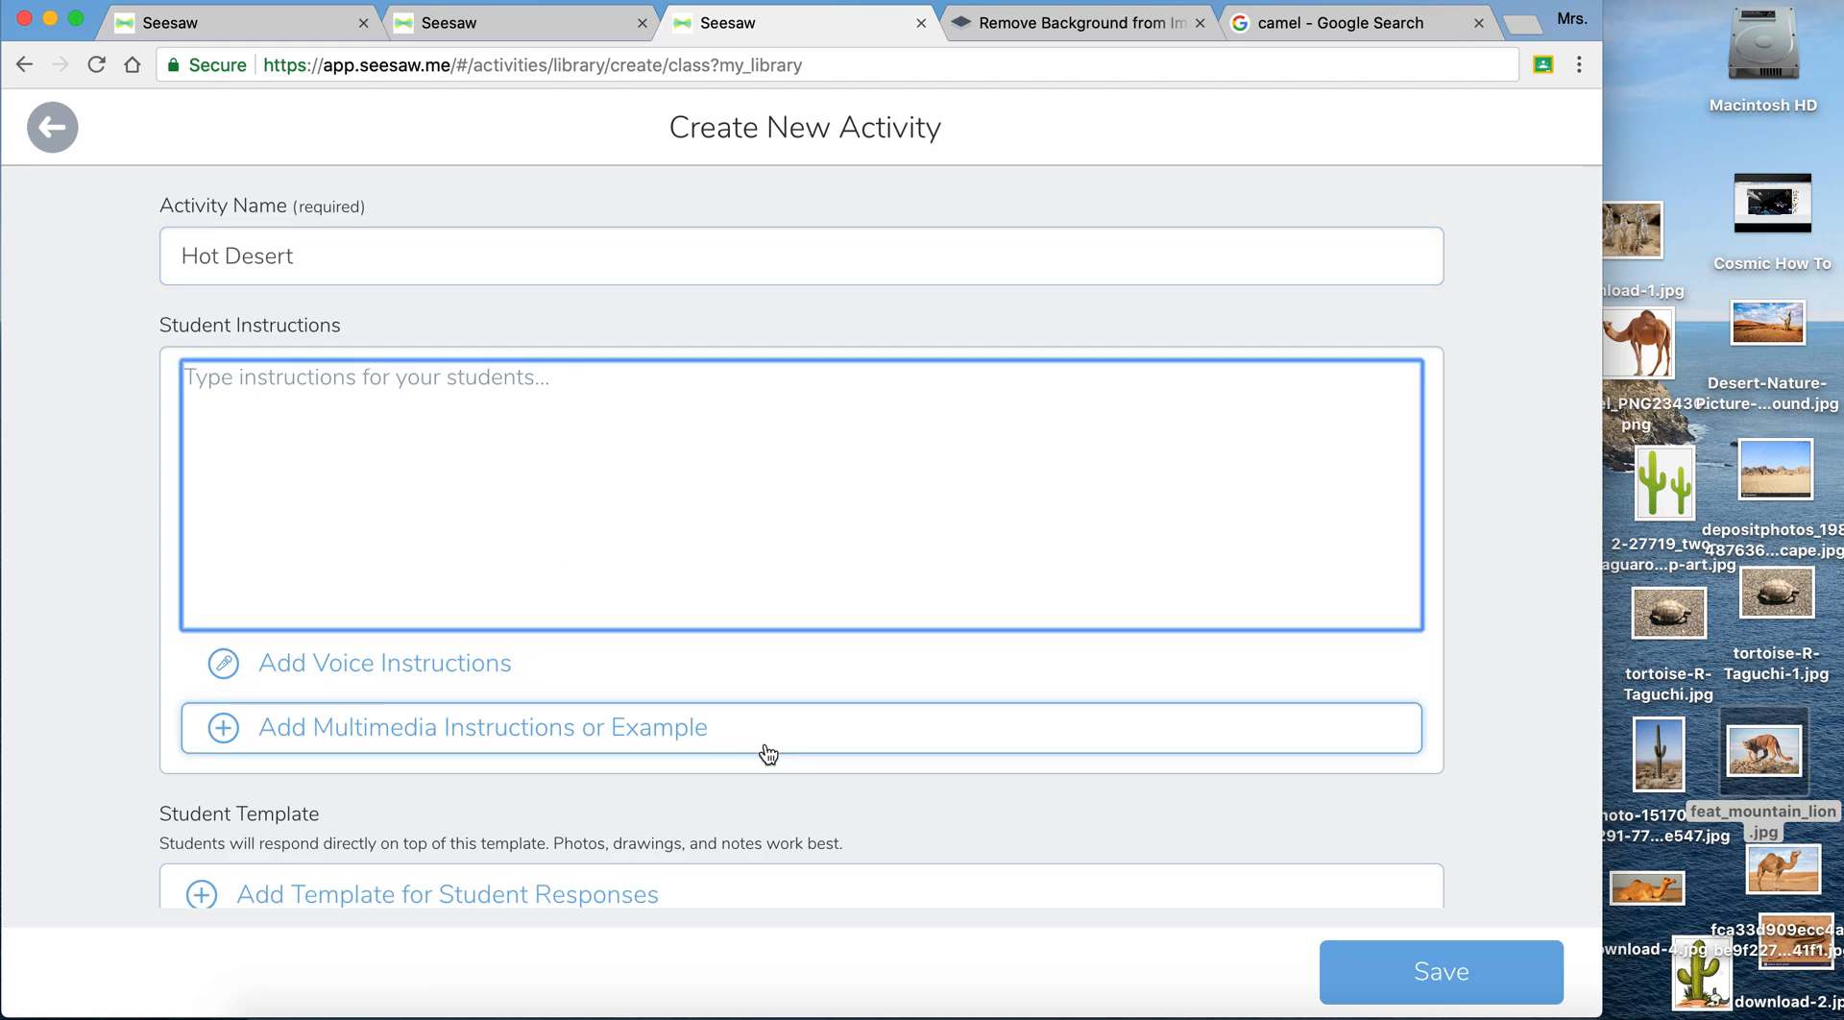
- Add a student response template to the activity as a blank drawing
{"action": "scroll", "coordinate": [768, 754], "scroll_direction": "down", "scroll_amount": 3}
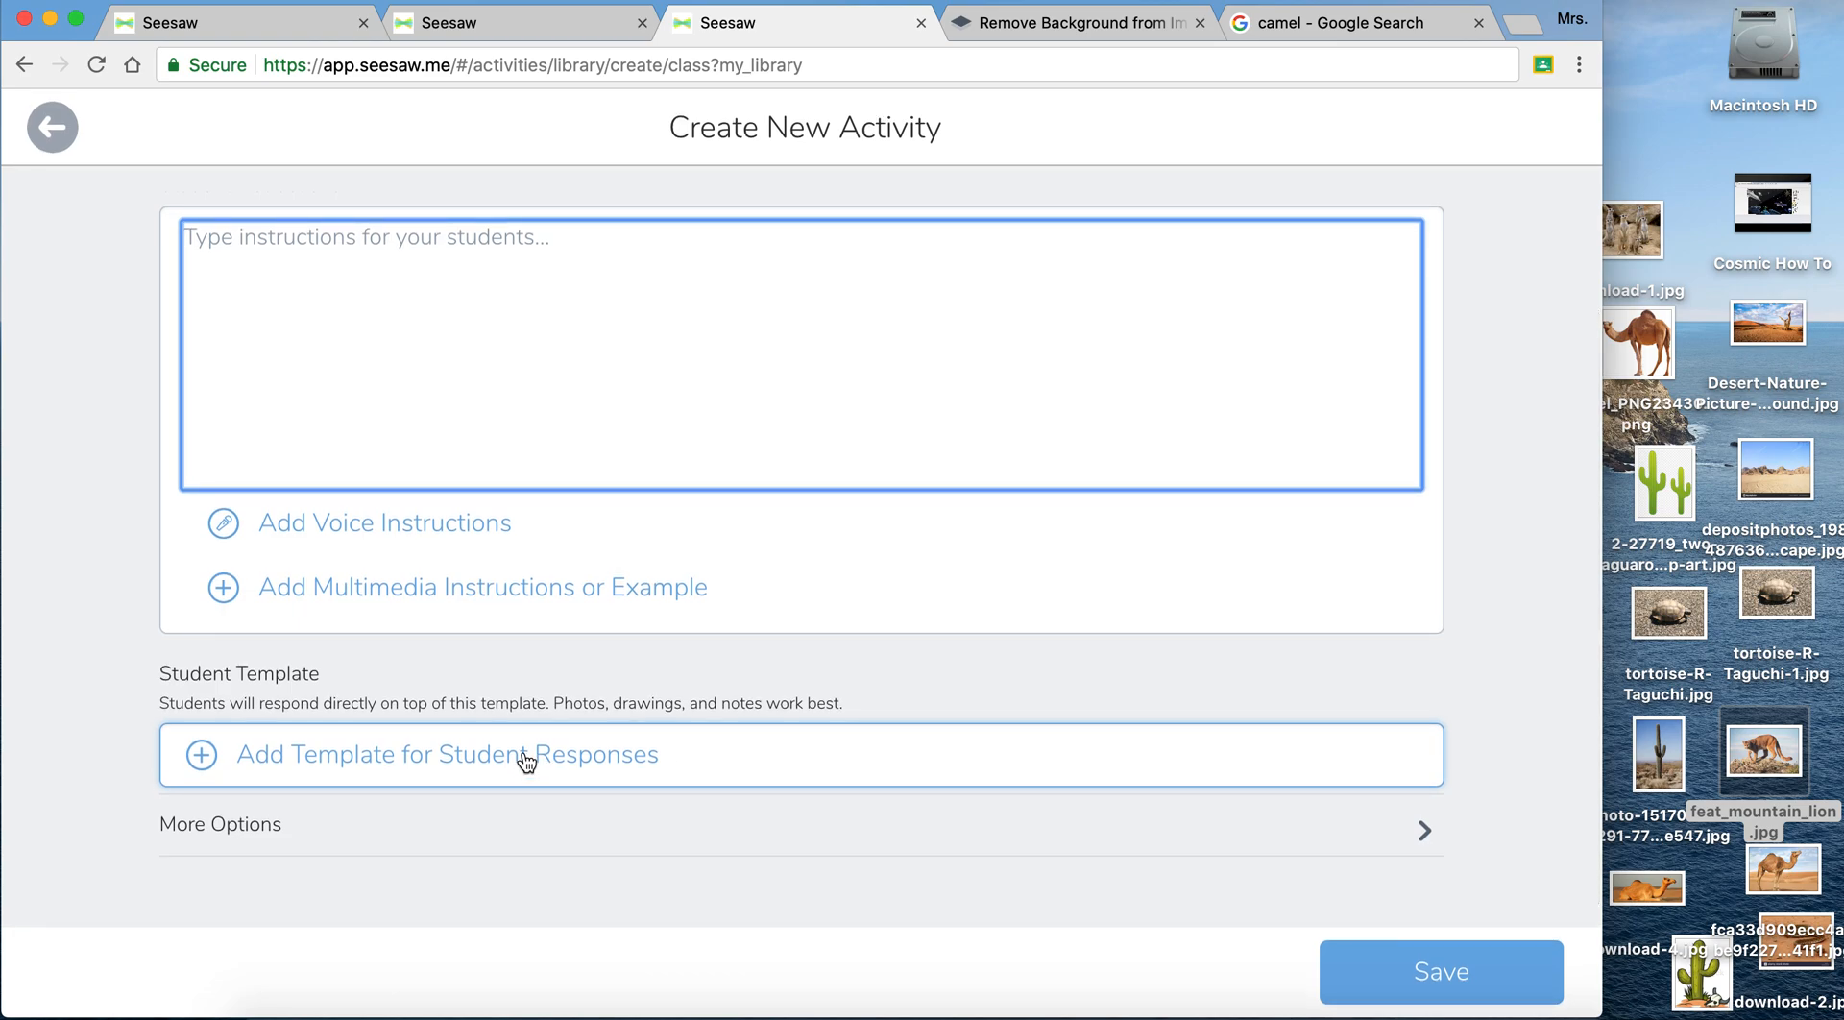
{"action": "left_click", "coordinate": [527, 766]}
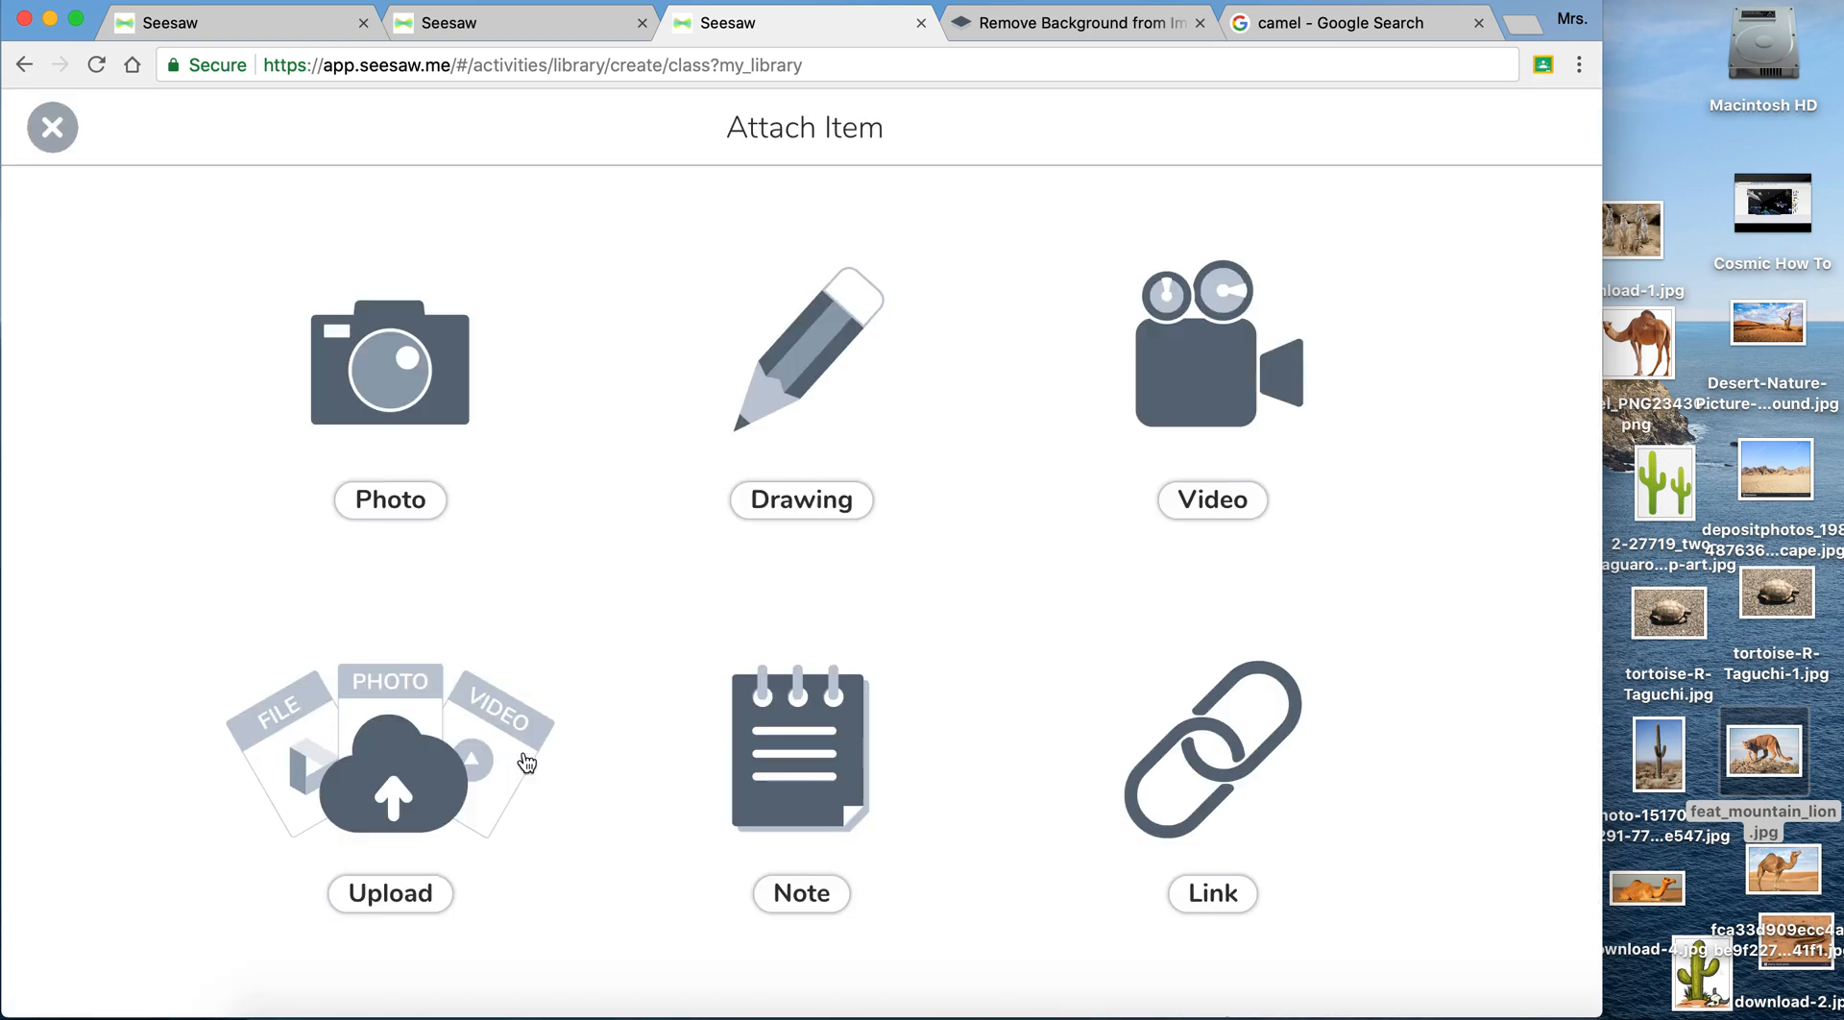
{"action": "left_click", "coordinate": [780, 507]}
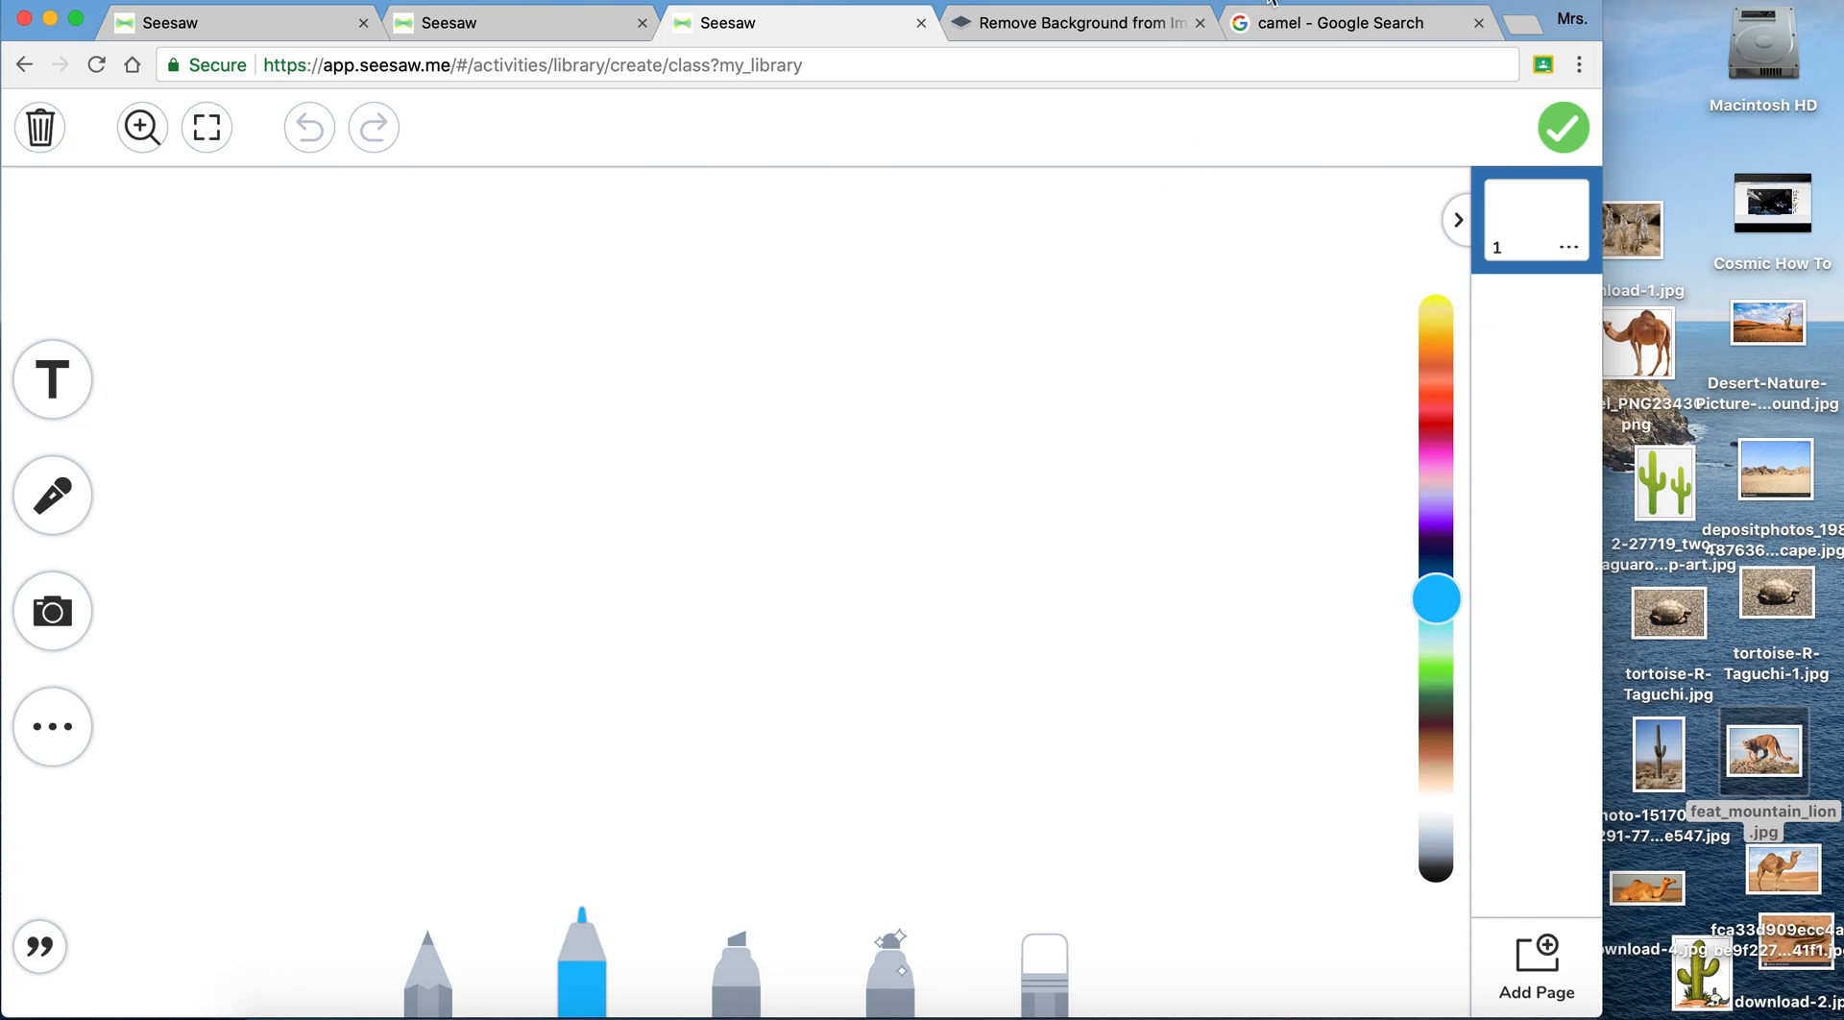
- Switch to Google Images and replace the camel search with a search for desert
{"action": "left_click", "coordinate": [1299, 29]}
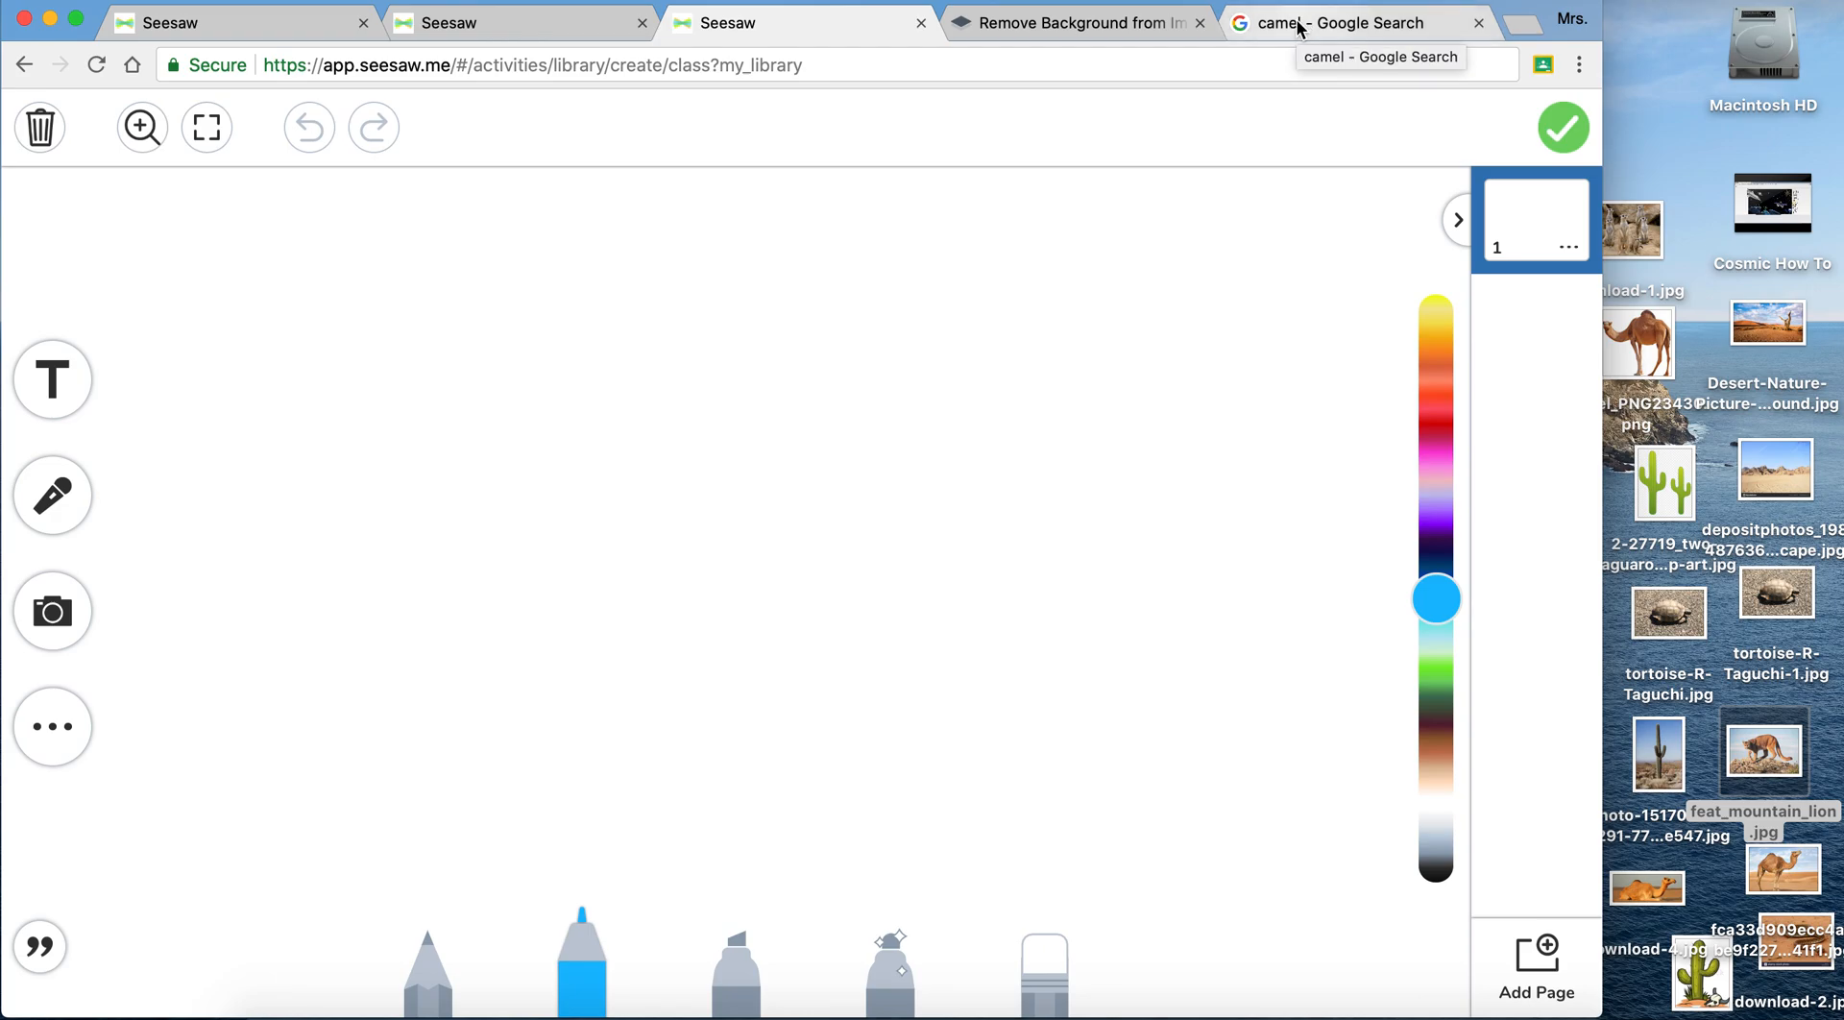
{"action": "scroll", "coordinate": [1045, 221], "scroll_direction": "down", "scroll_amount": 2}
{"action": "scroll", "coordinate": [1045, 221], "scroll_direction": "up", "scroll_amount": 2}
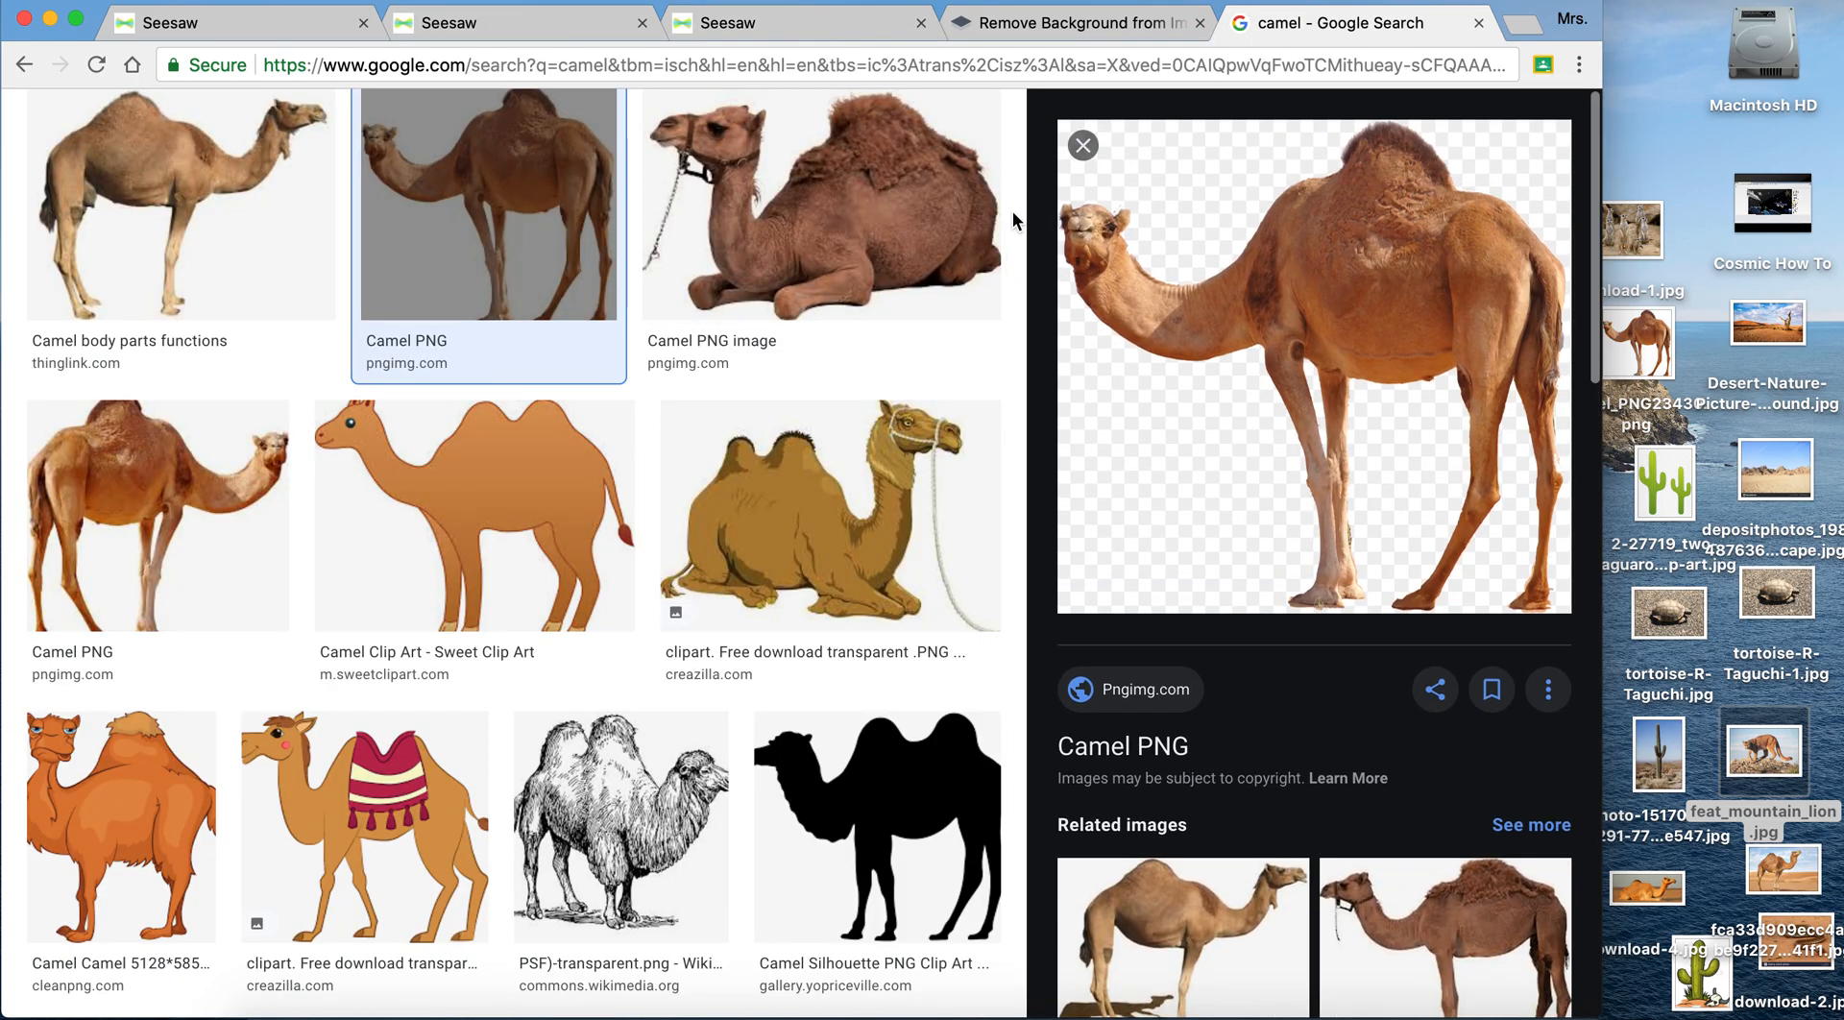
{"action": "left_click", "coordinate": [903, 255]}
{"action": "scroll", "coordinate": [903, 252], "scroll_direction": "up", "scroll_amount": 3}
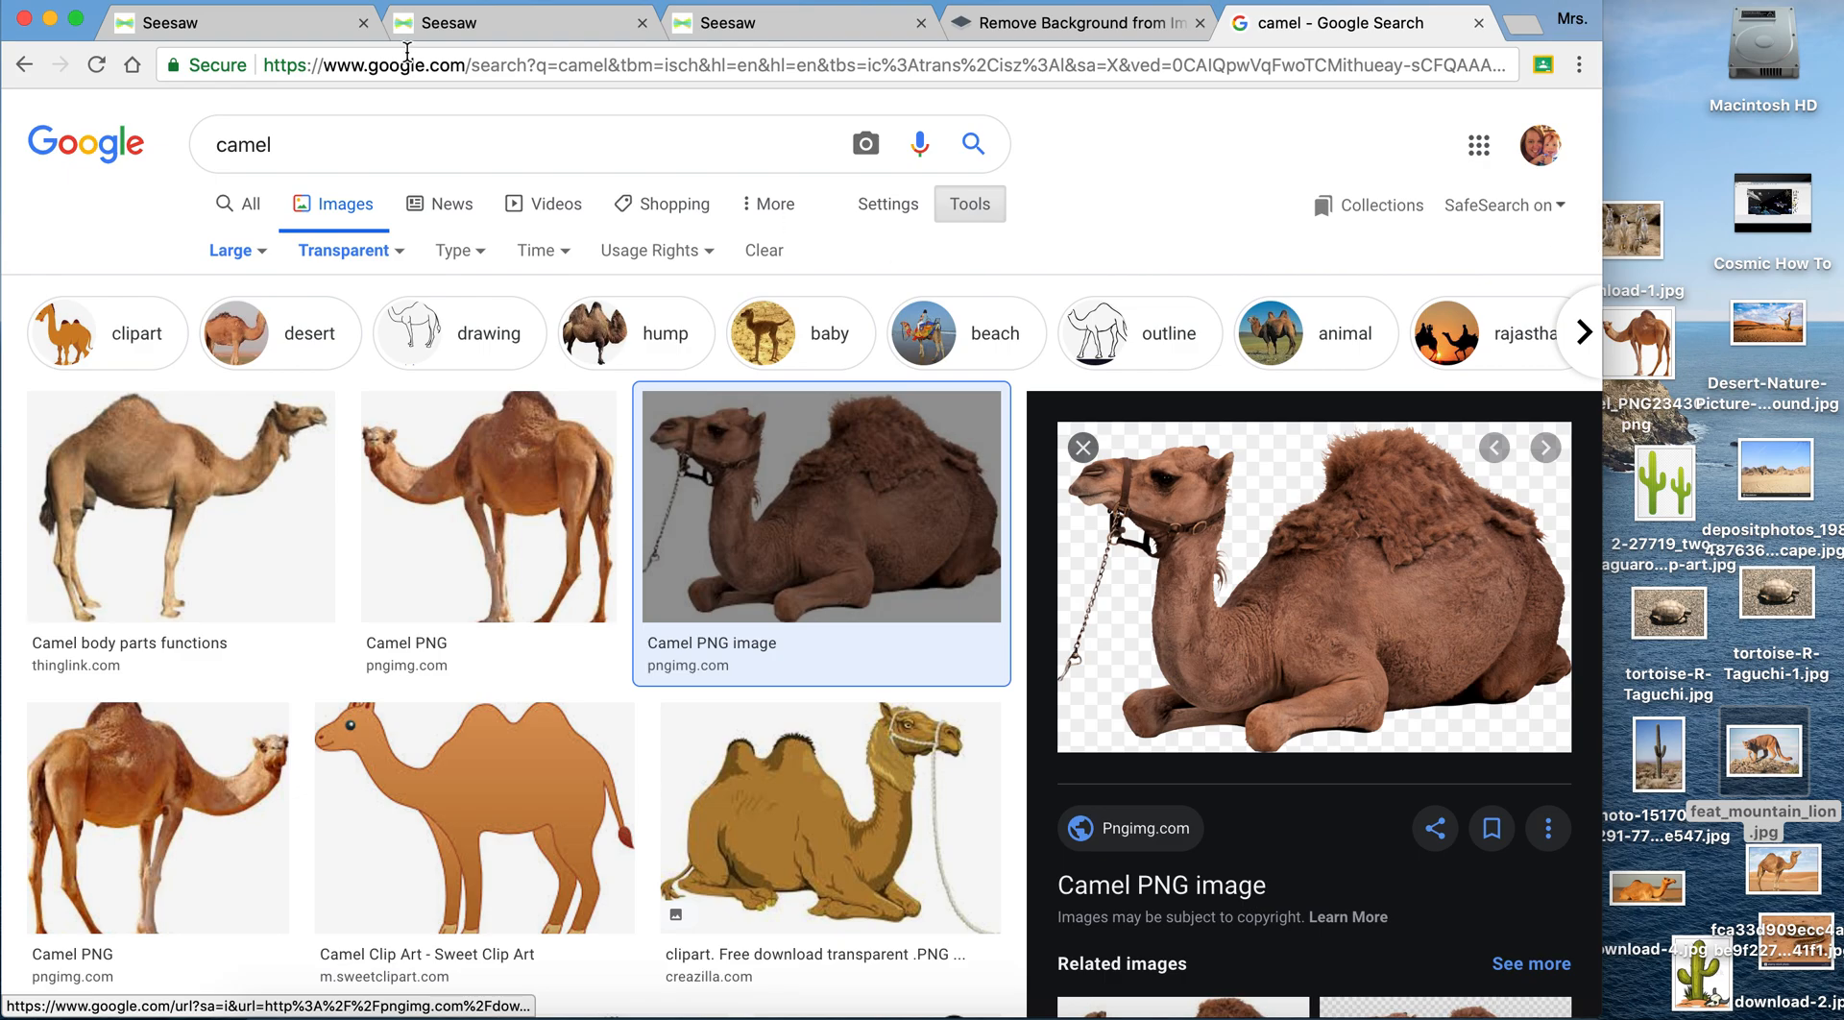
{"action": "left_click_drag", "start_coordinate": [293, 144], "coordinate": [138, 142]}
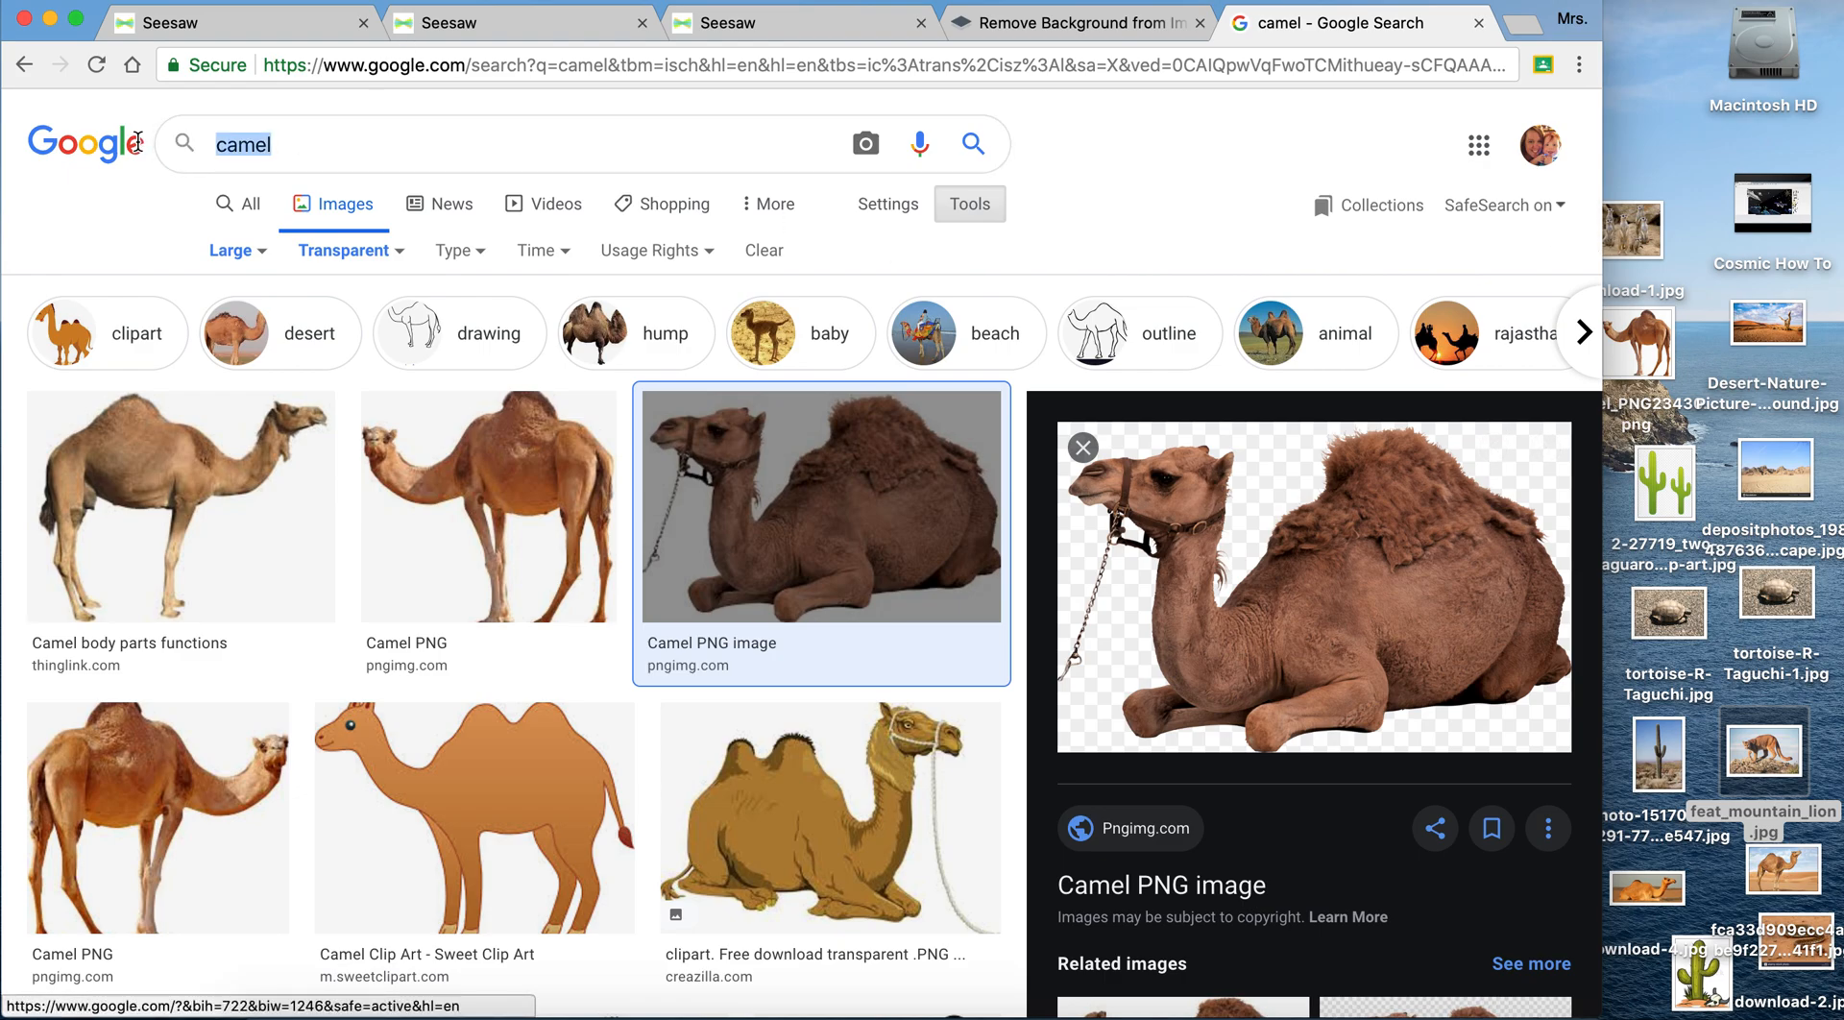
{"action": "type", "text": "desert"}
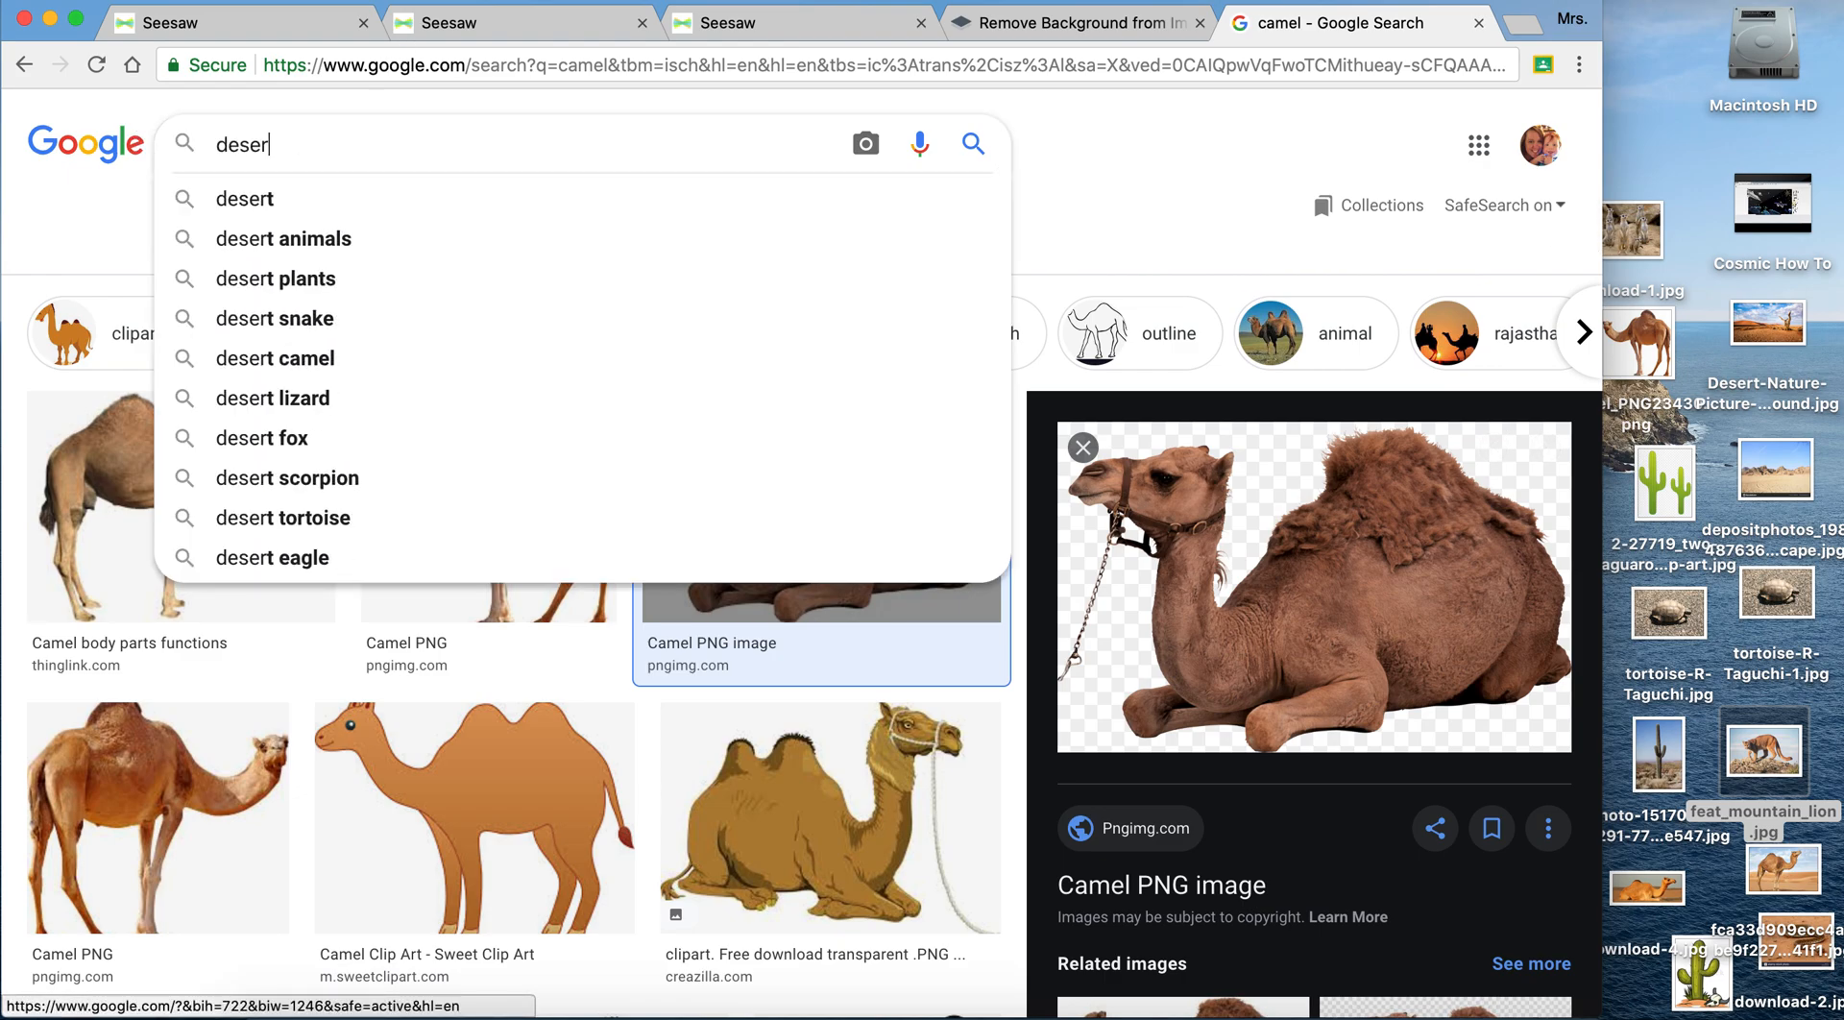
{"action": "key", "text": "Return"}
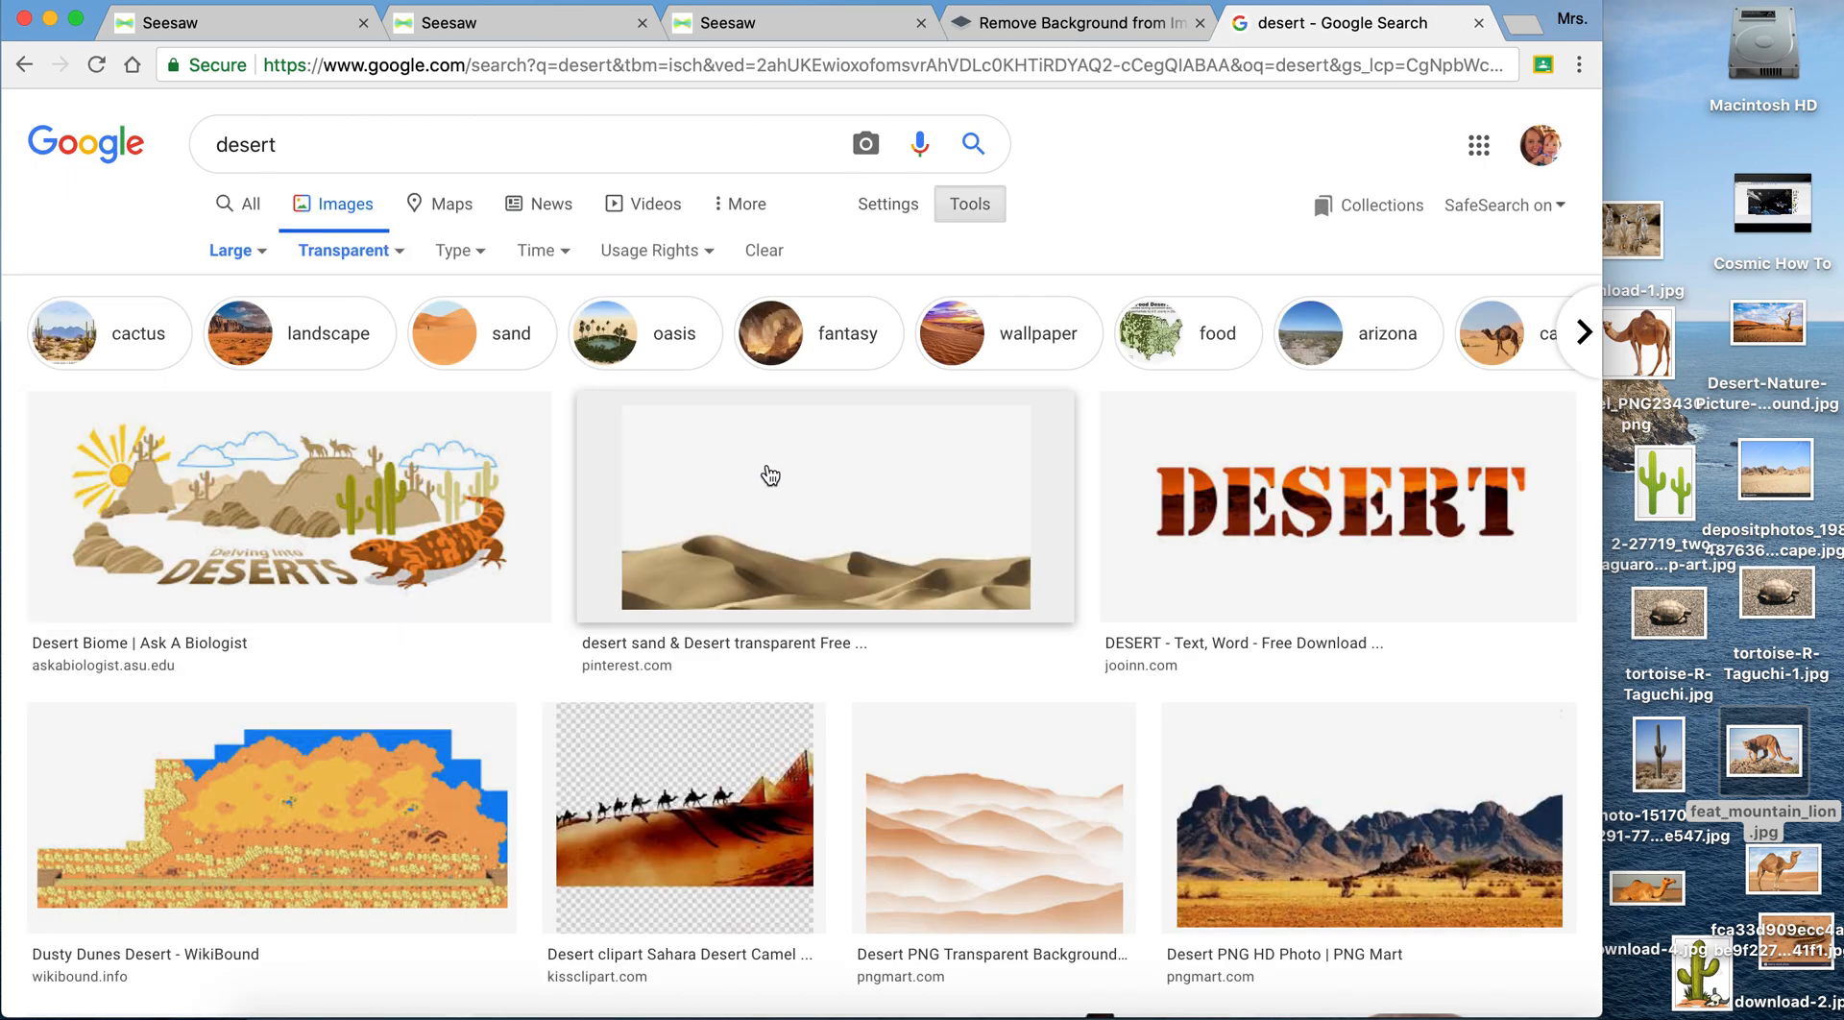
- Remove the Transparent colour filter from the large-image results and save the ThoughtCo orange dunes picture to the desktop
{"action": "left_click", "coordinate": [252, 253]}
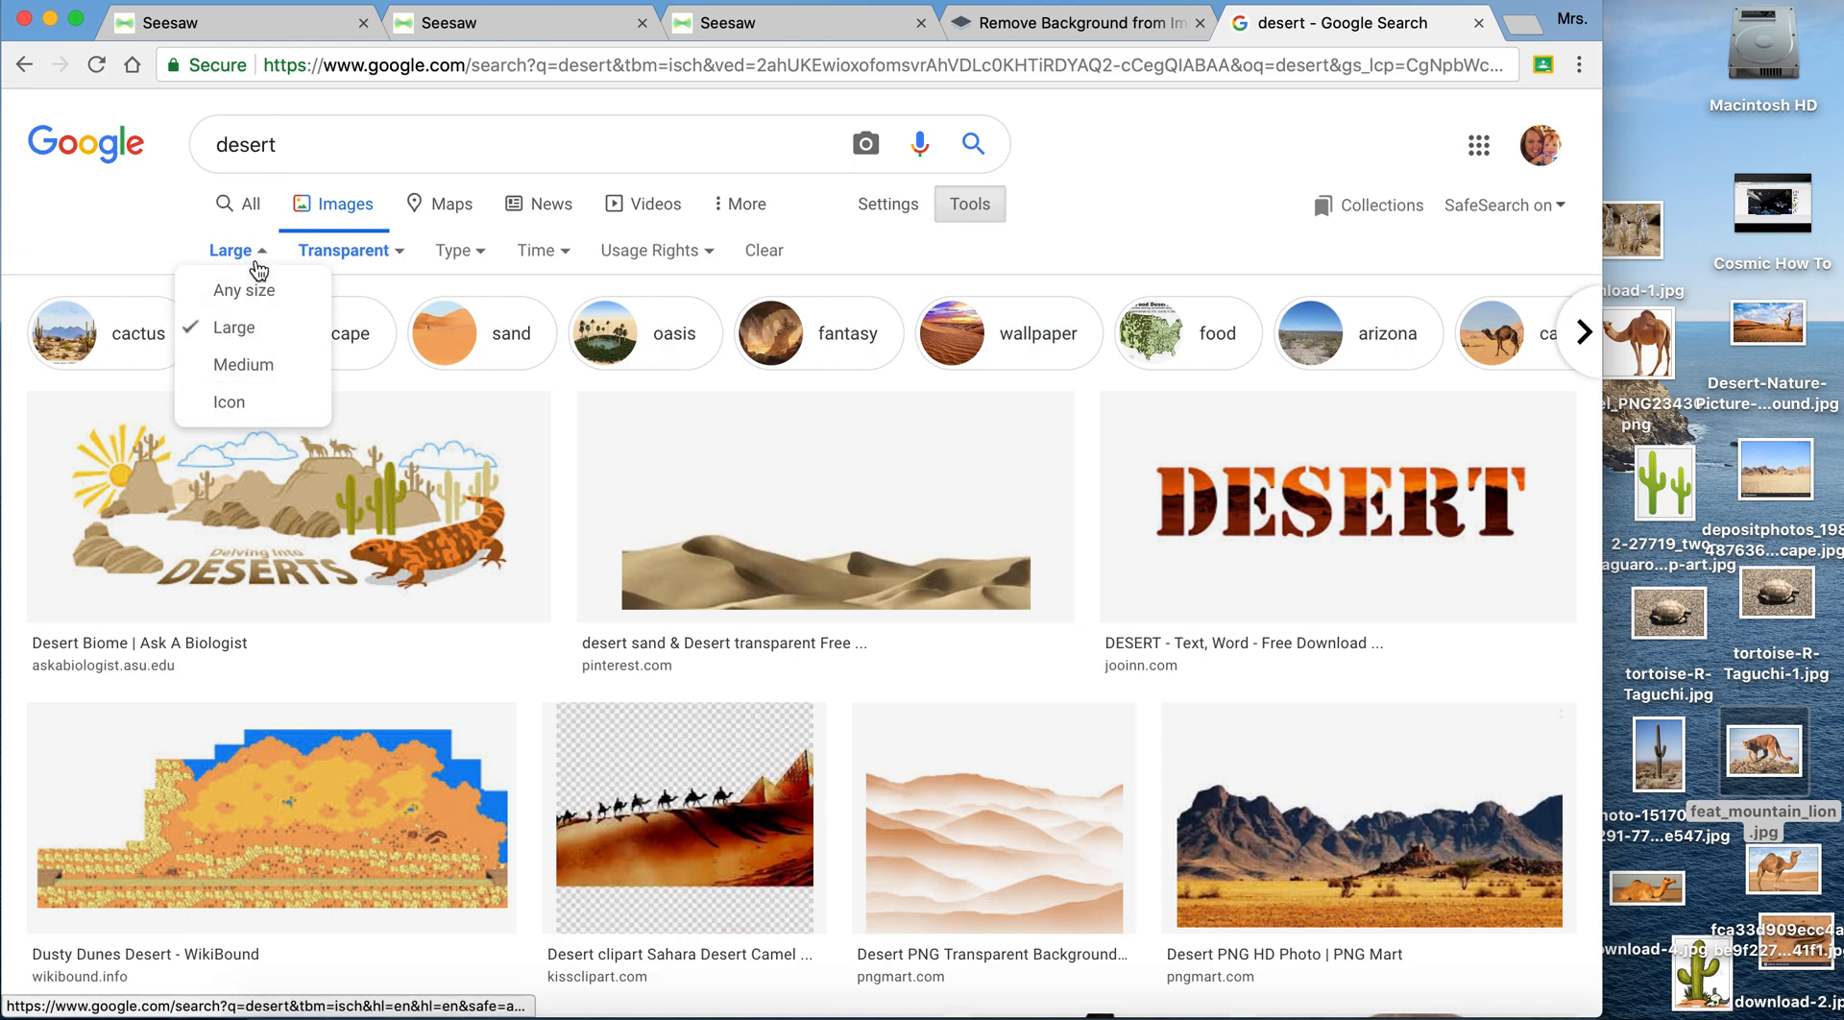
{"action": "left_click", "coordinate": [389, 253]}
{"action": "left_click", "coordinate": [352, 303]}
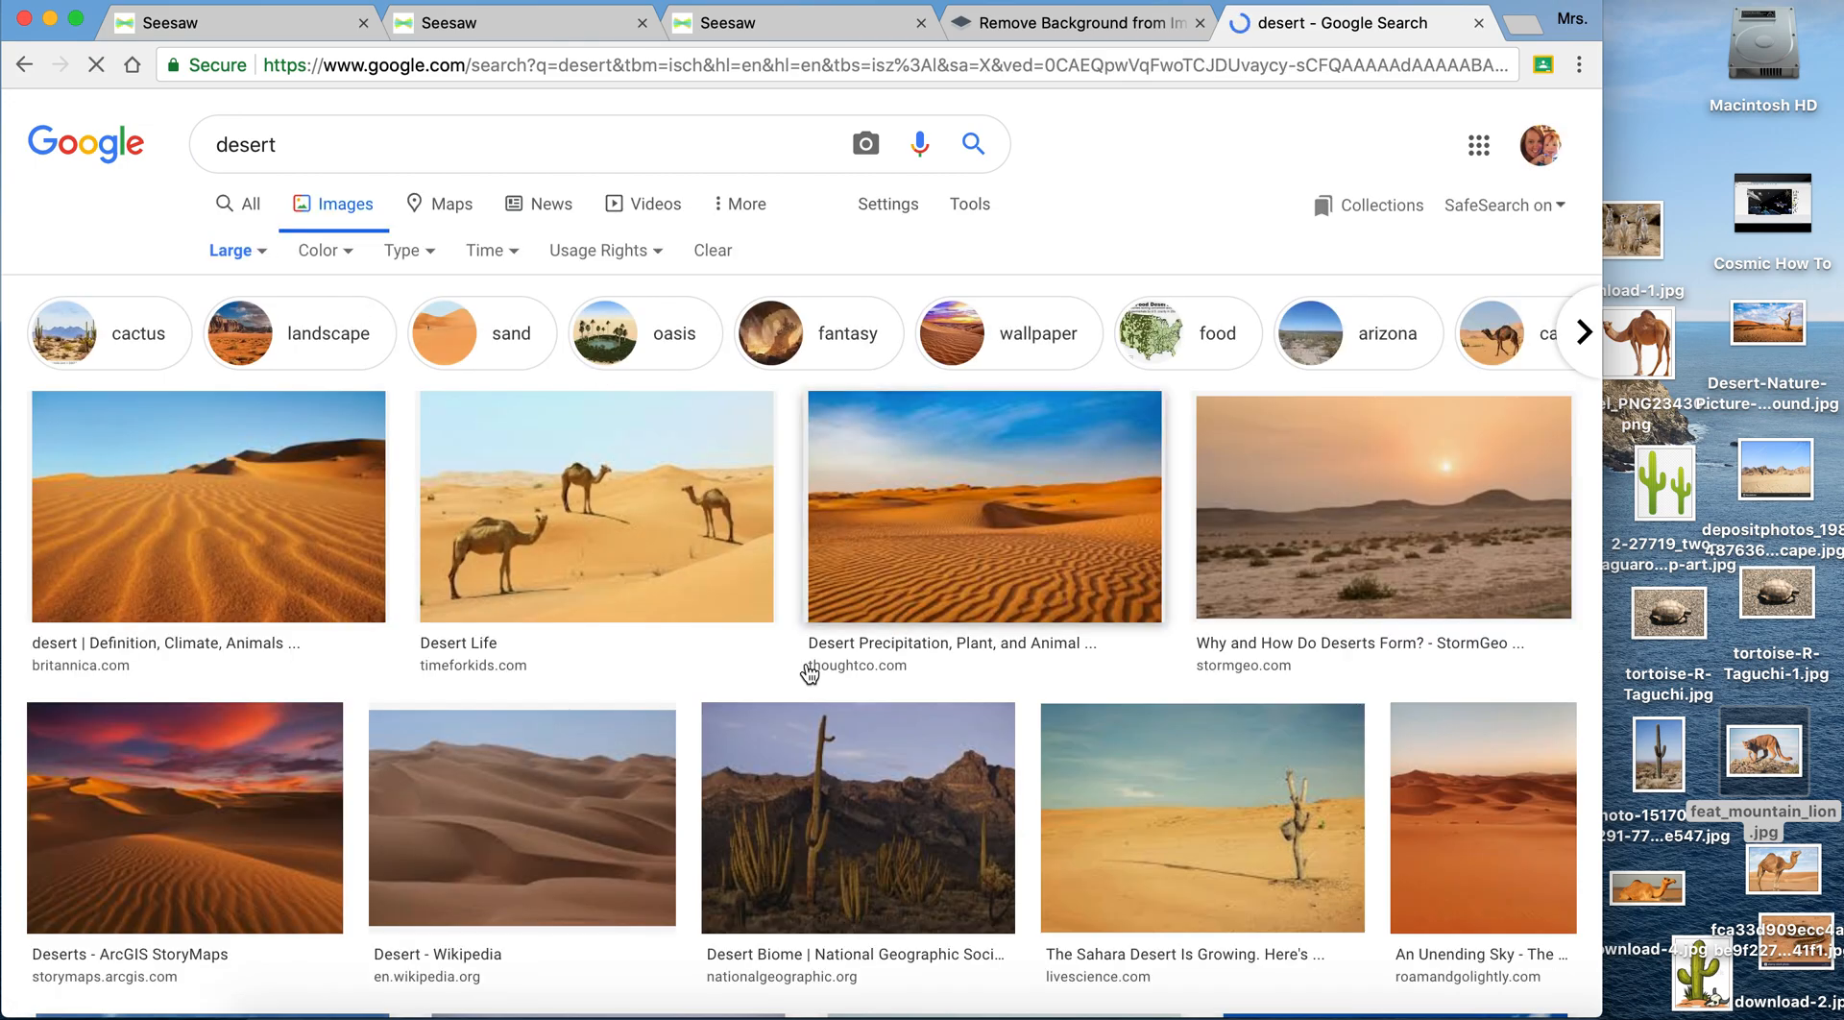
{"action": "left_click", "coordinate": [1028, 523]}
{"action": "left_click_drag", "start_coordinate": [1332, 372], "coordinate": [1654, 136]}
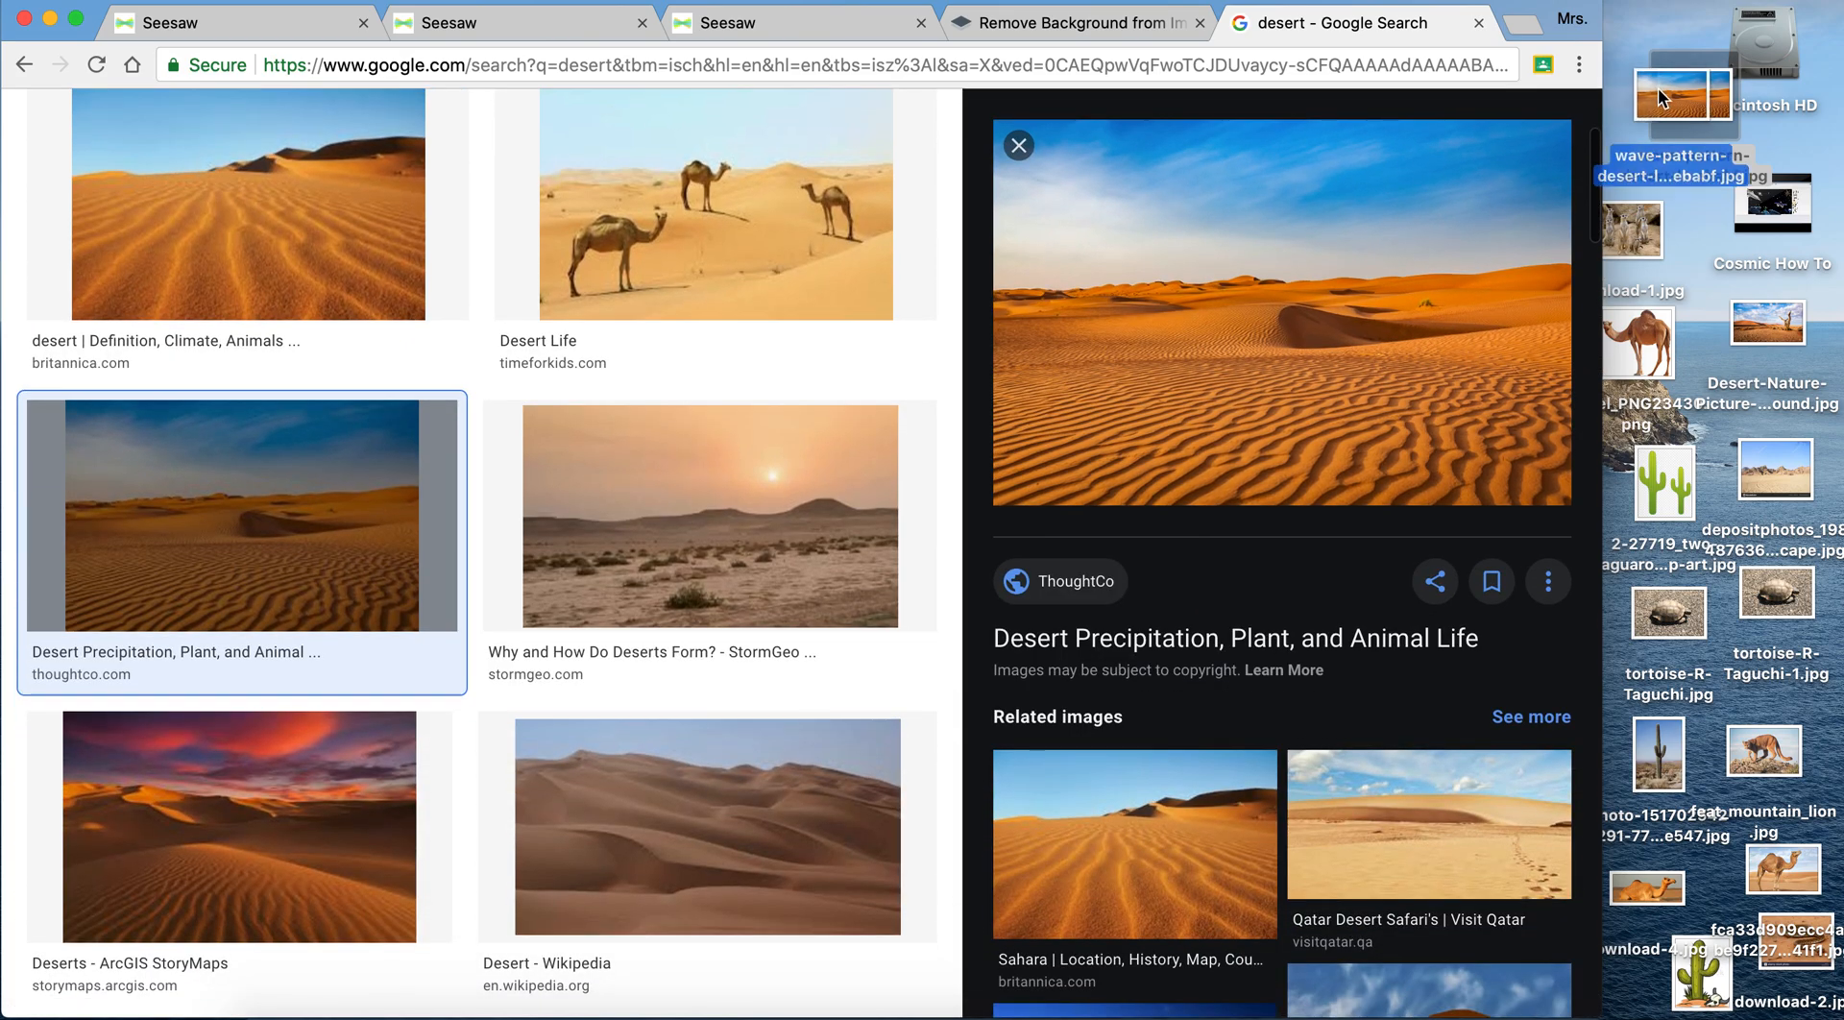
{"action": "scroll", "coordinate": [843, 400], "scroll_direction": "up", "scroll_amount": 5}
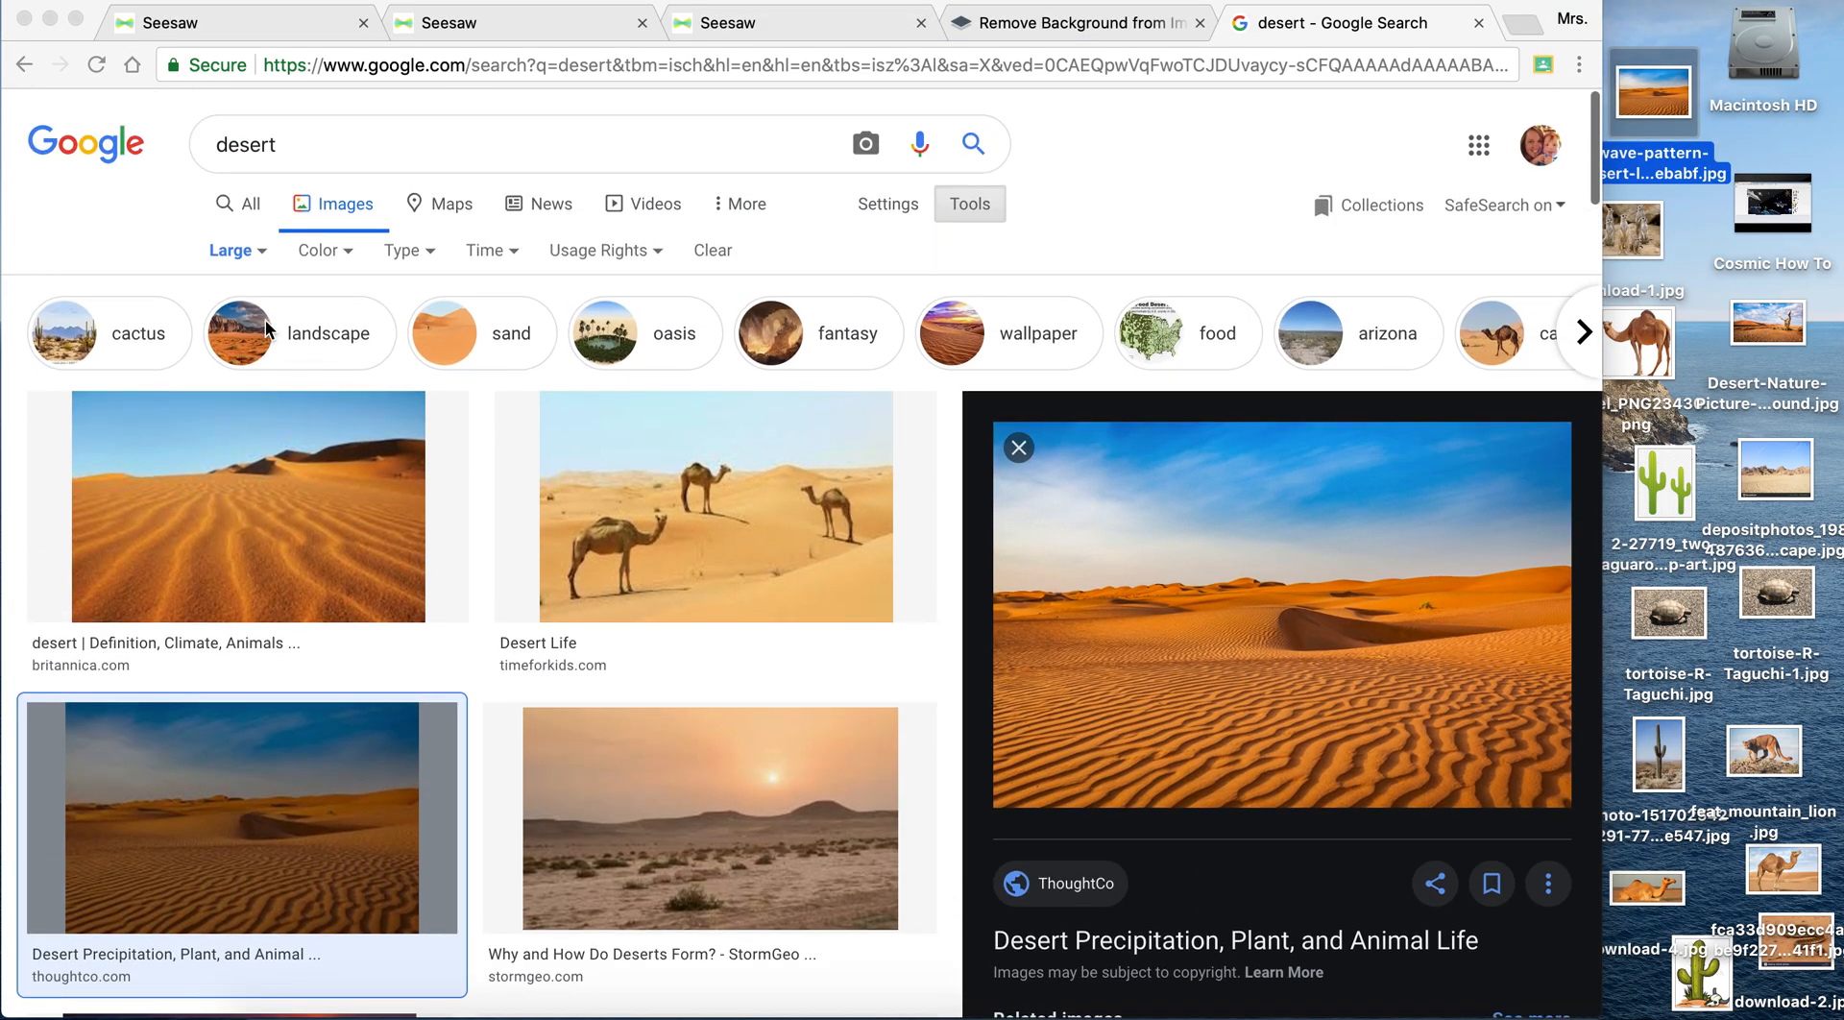
{"action": "left_click", "coordinate": [253, 268]}
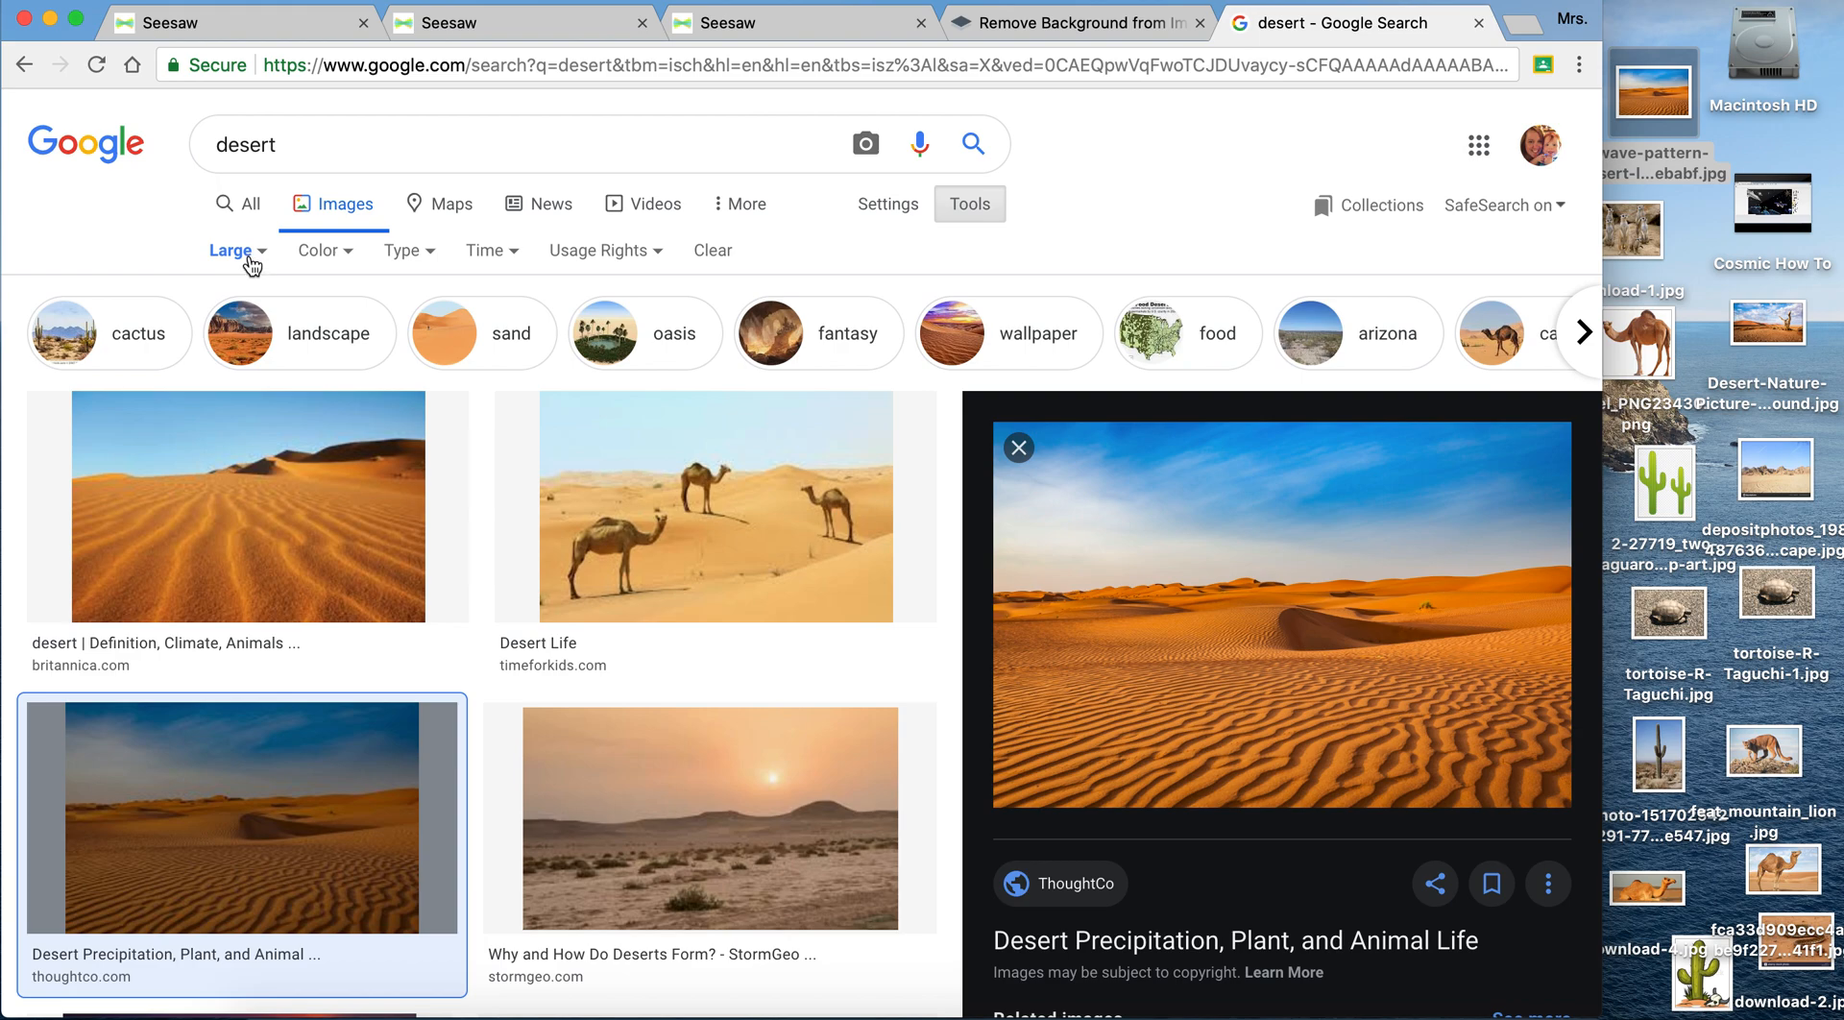
{"action": "left_click", "coordinate": [252, 261]}
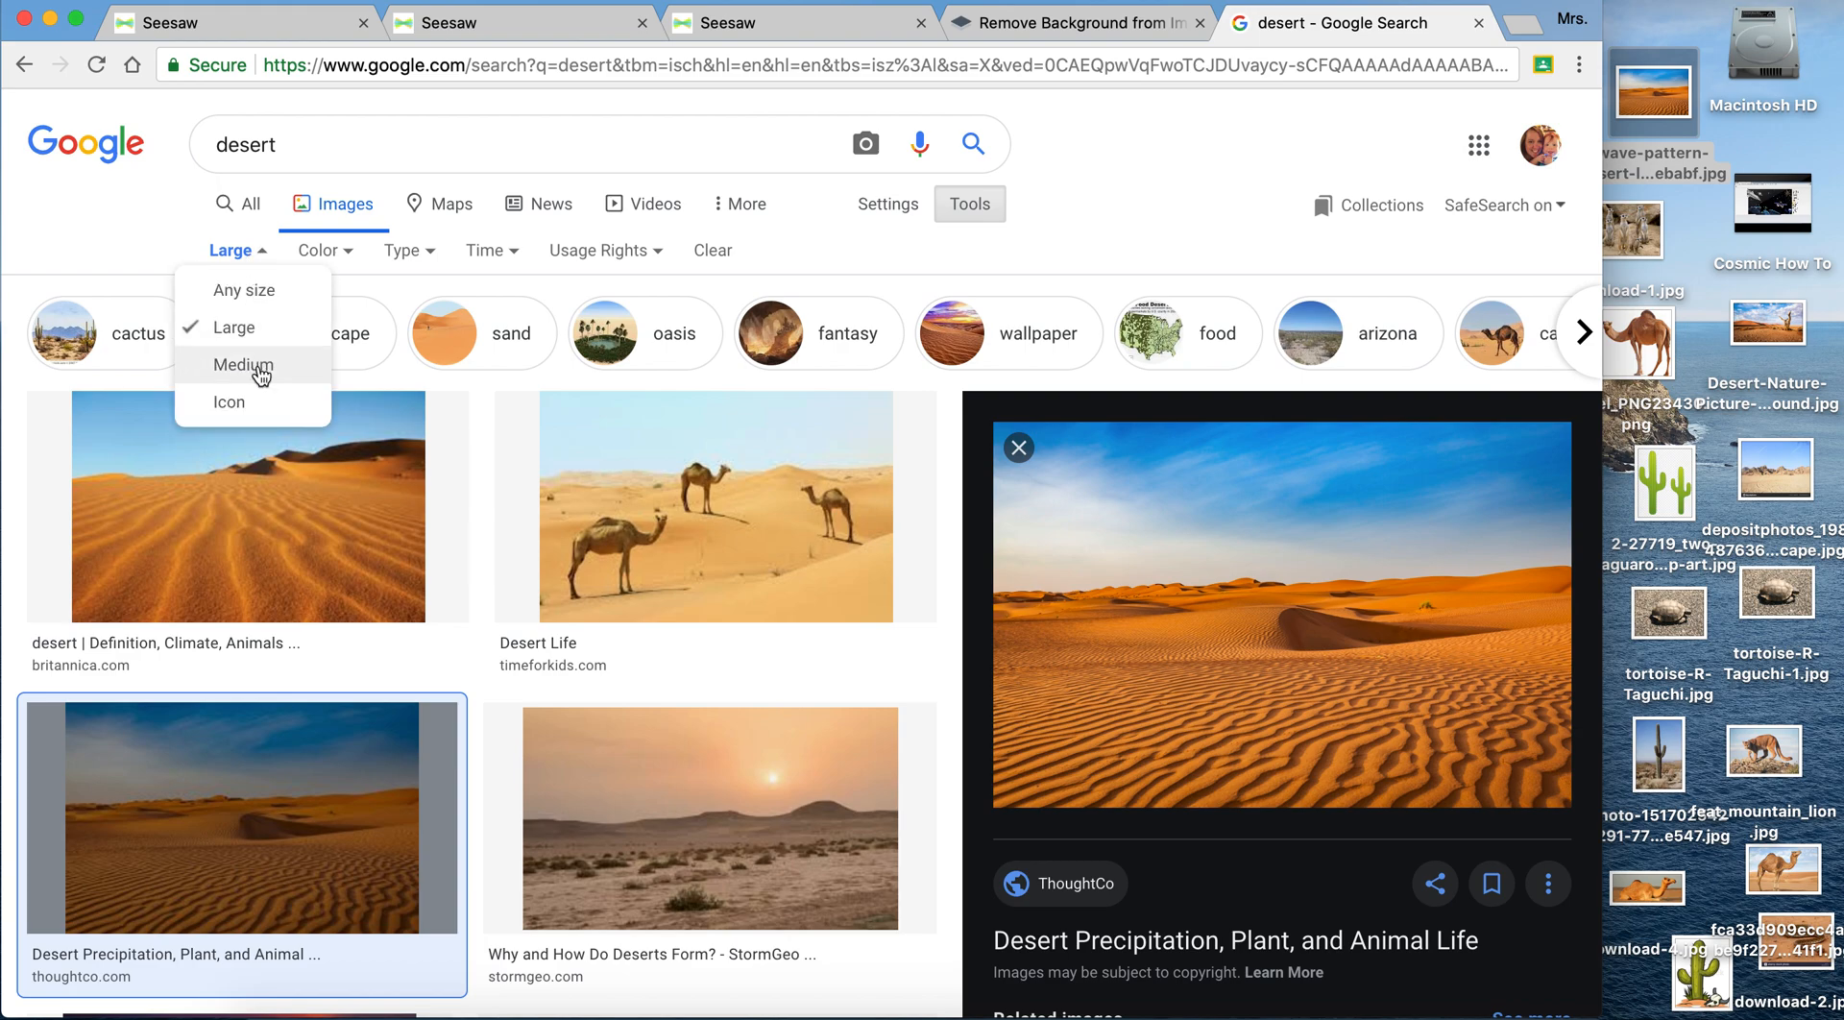
{"action": "left_click", "coordinate": [263, 266]}
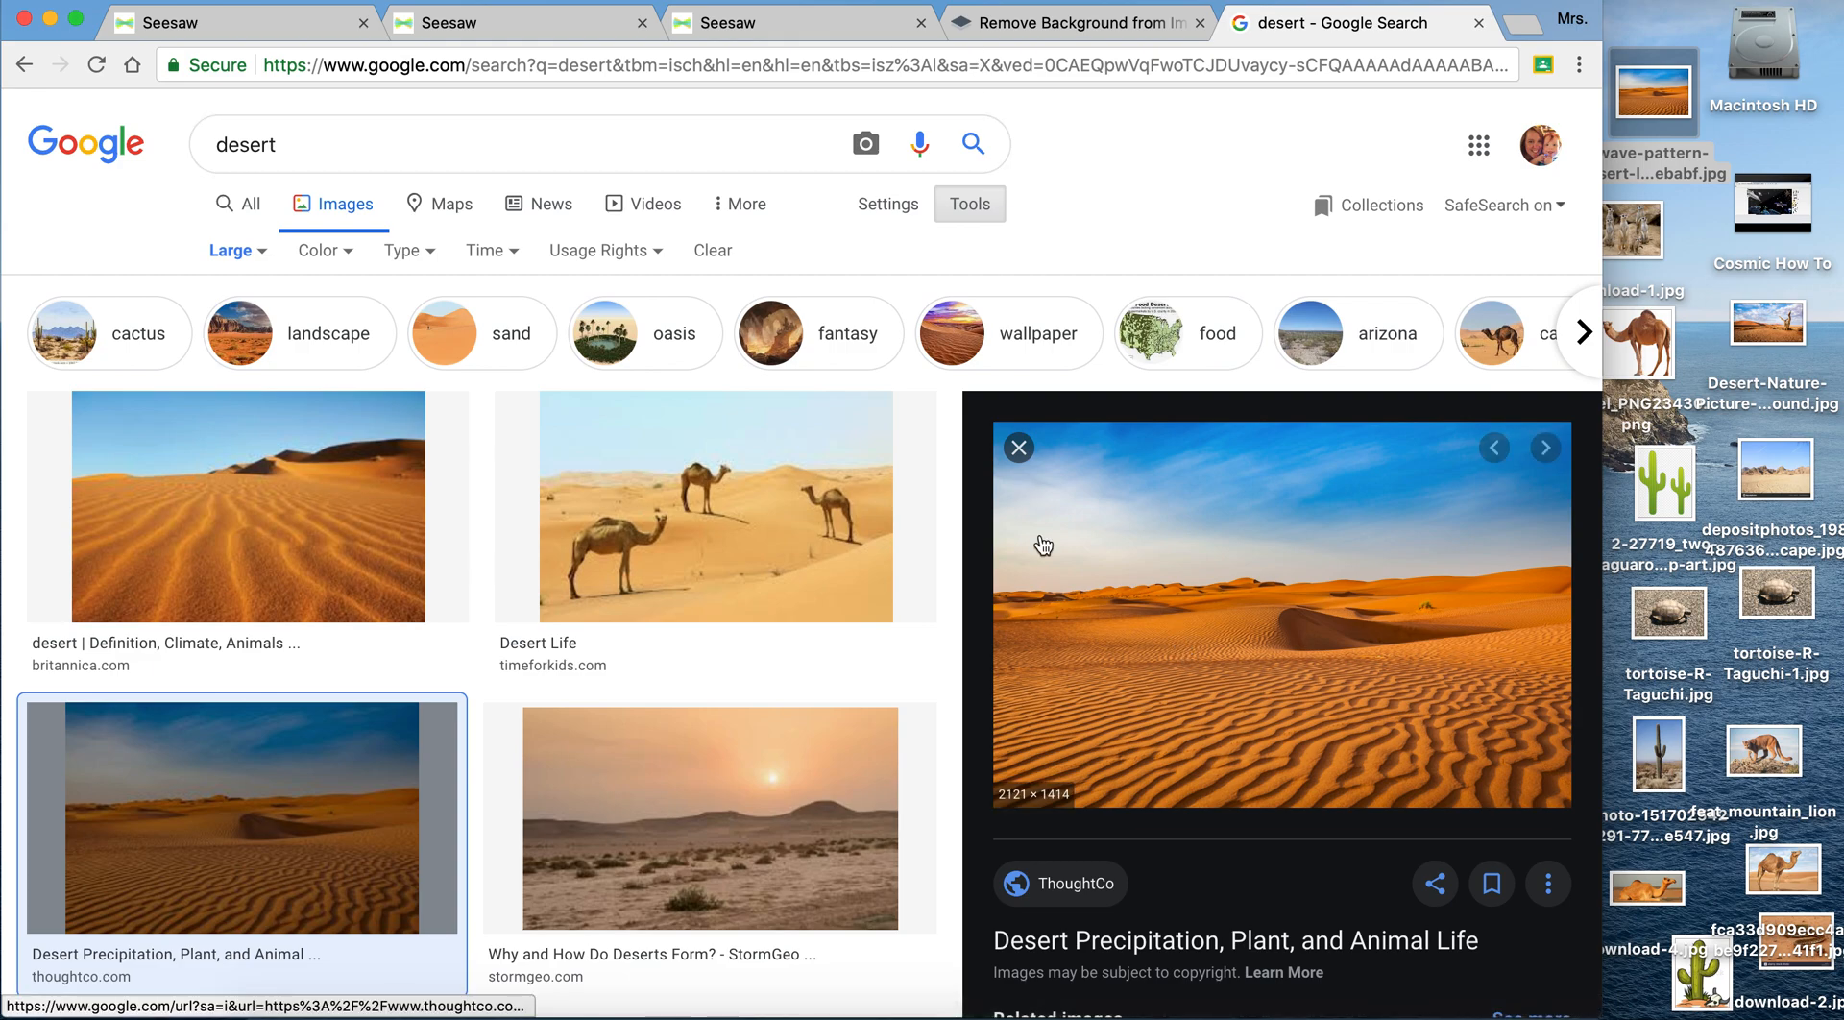
- Insert the saved desert dunes picture into the Seesaw drawing template and shift it flush with the page's left edge
{"action": "left_click", "coordinate": [776, 23]}
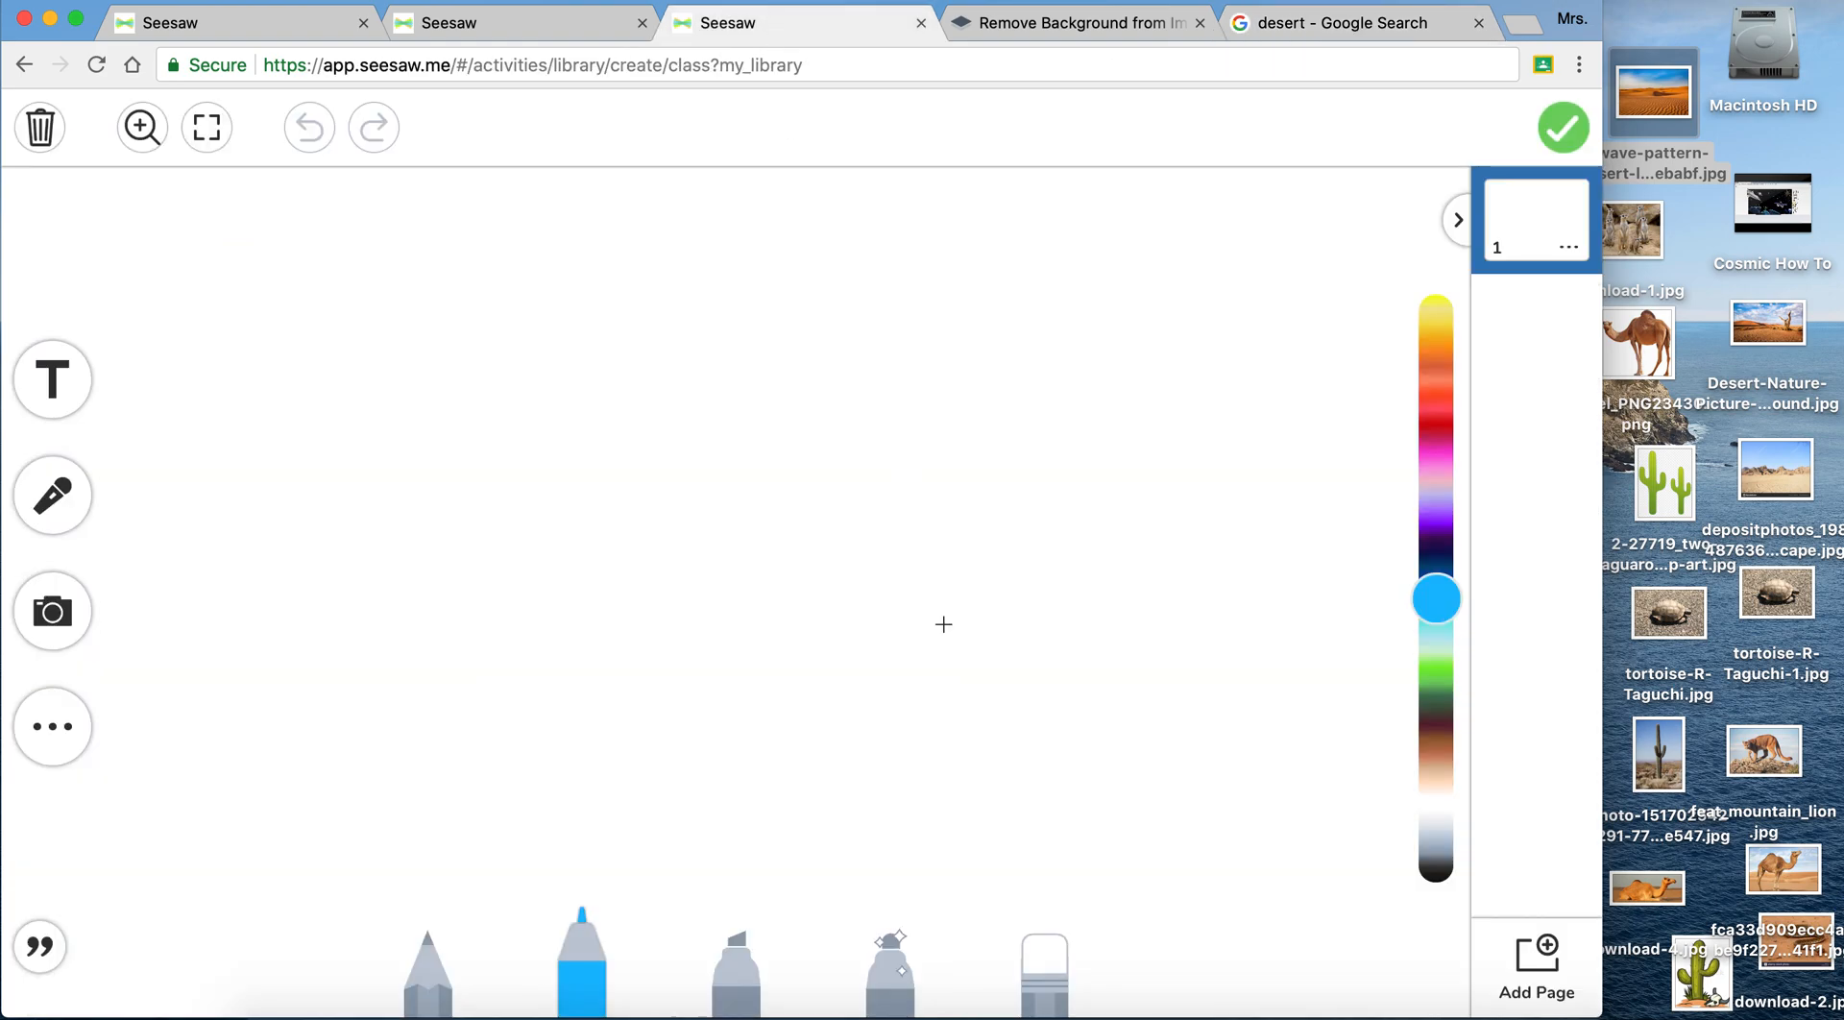
{"action": "left_click_drag", "start_coordinate": [1644, 90], "coordinate": [921, 407]}
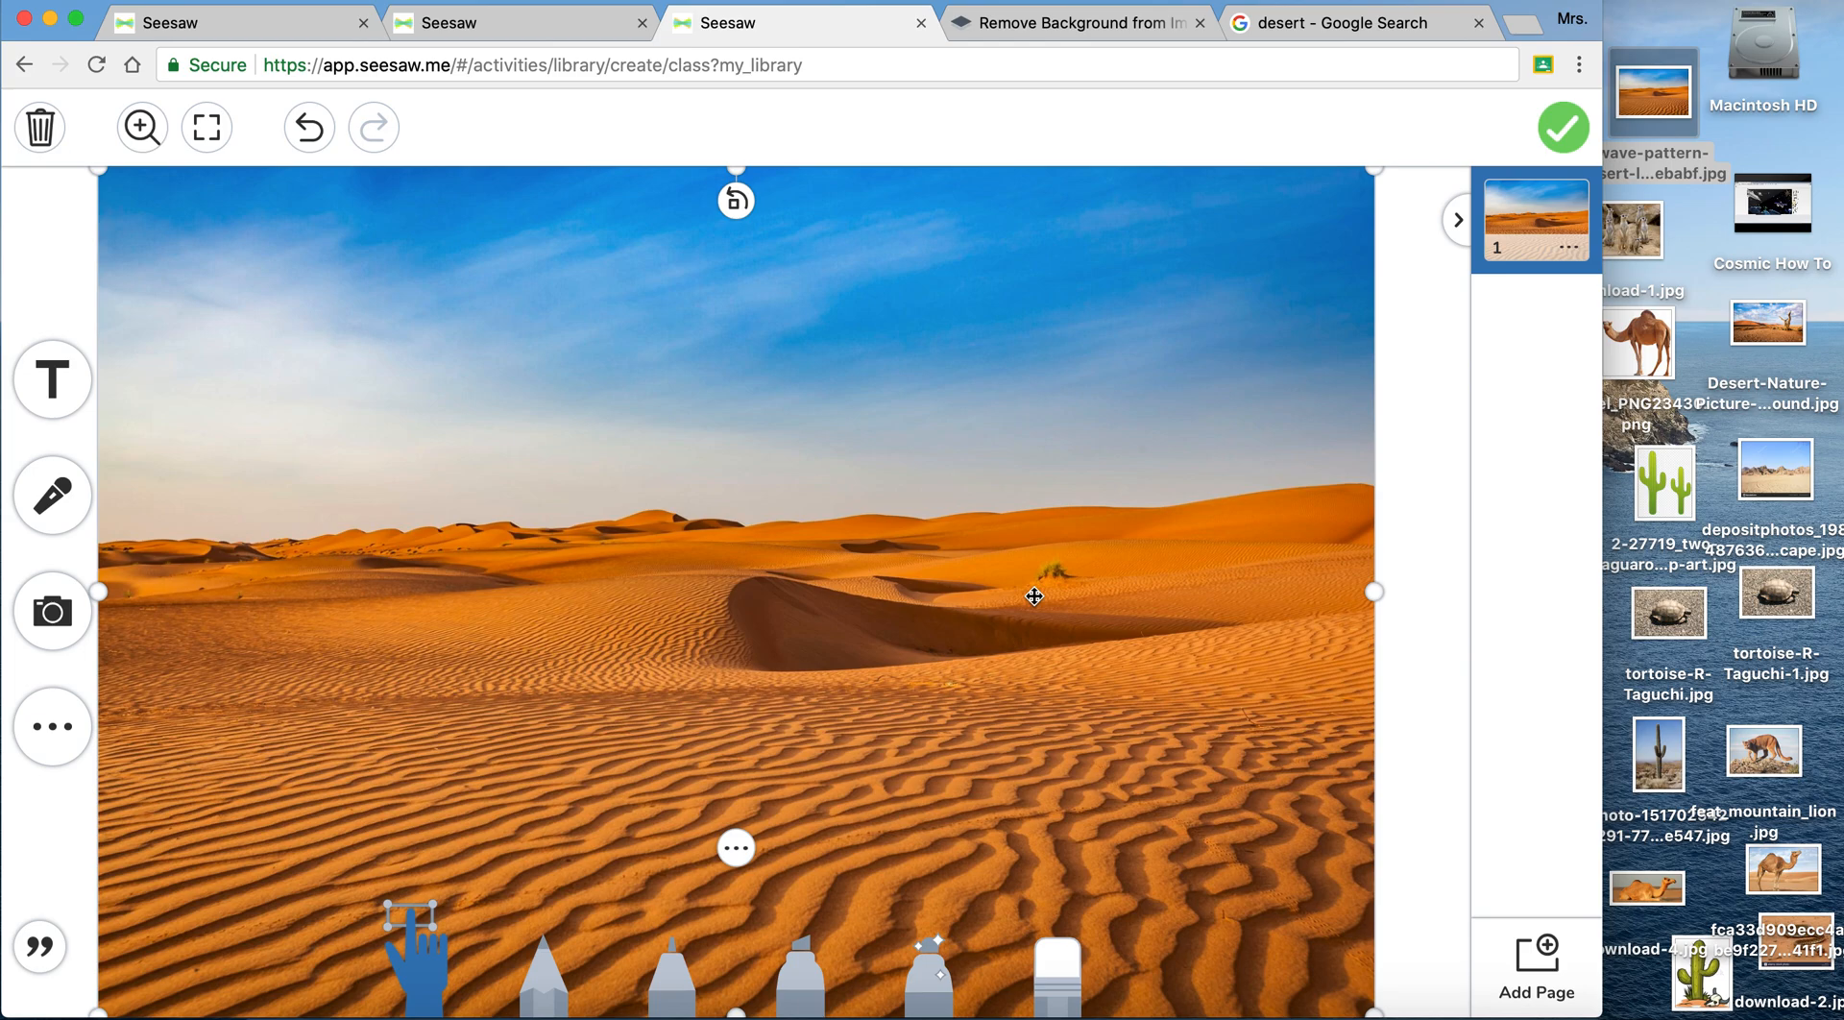
{"action": "left_click_drag", "start_coordinate": [1035, 596], "coordinate": [938, 596]}
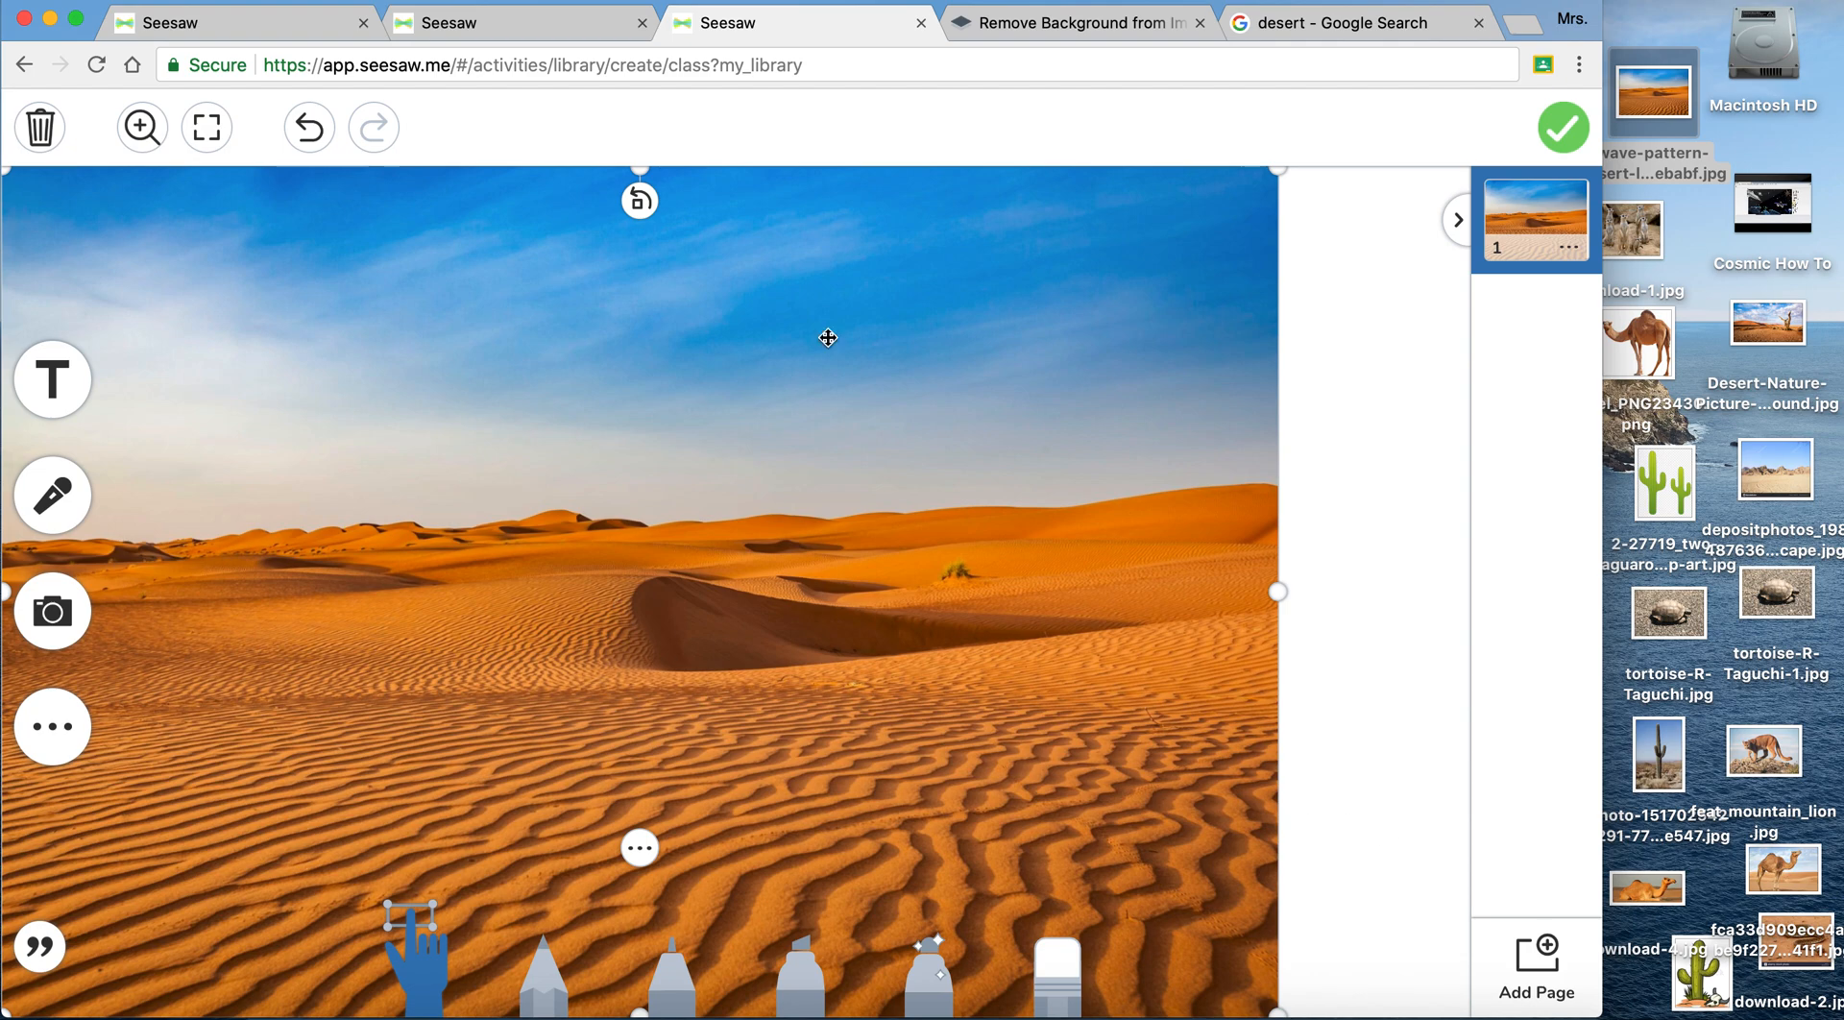
- Lock the desert background picture in place and test that it cannot be moved
{"action": "left_click", "coordinate": [641, 849]}
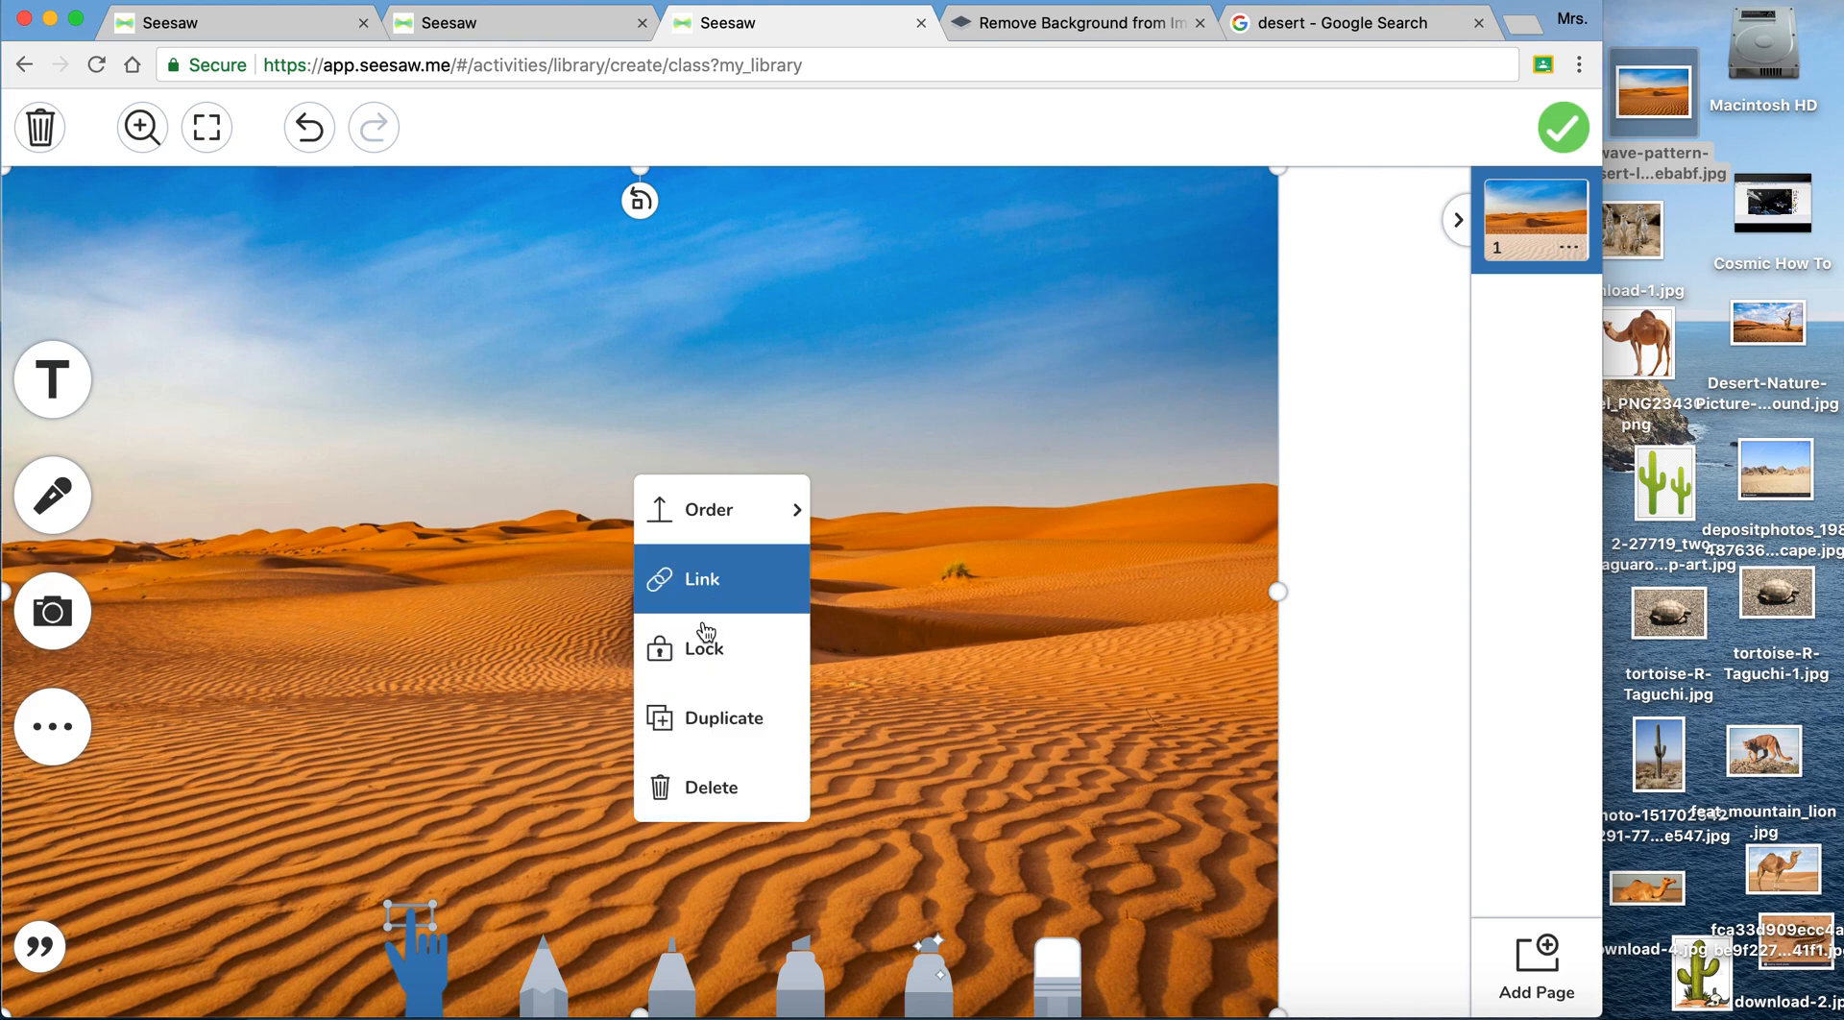
{"action": "left_click", "coordinate": [705, 657]}
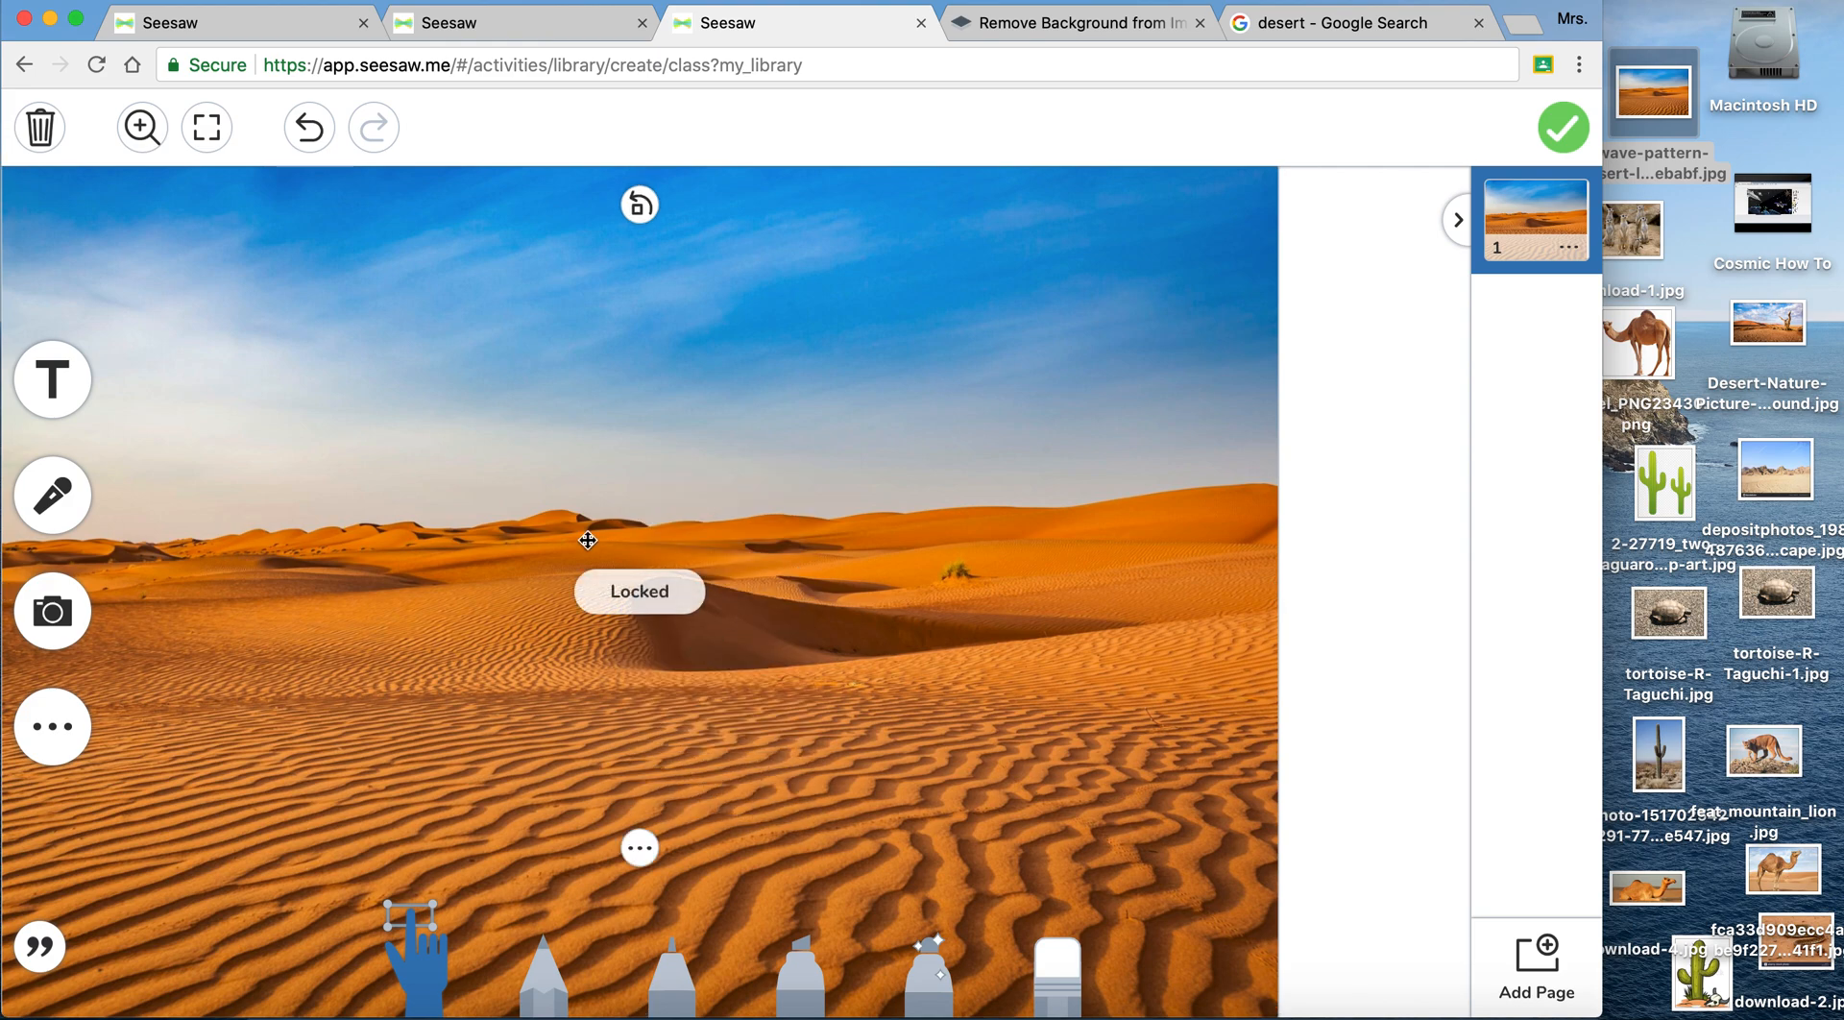
{"action": "left_click_drag", "start_coordinate": [736, 503], "coordinate": [926, 485]}
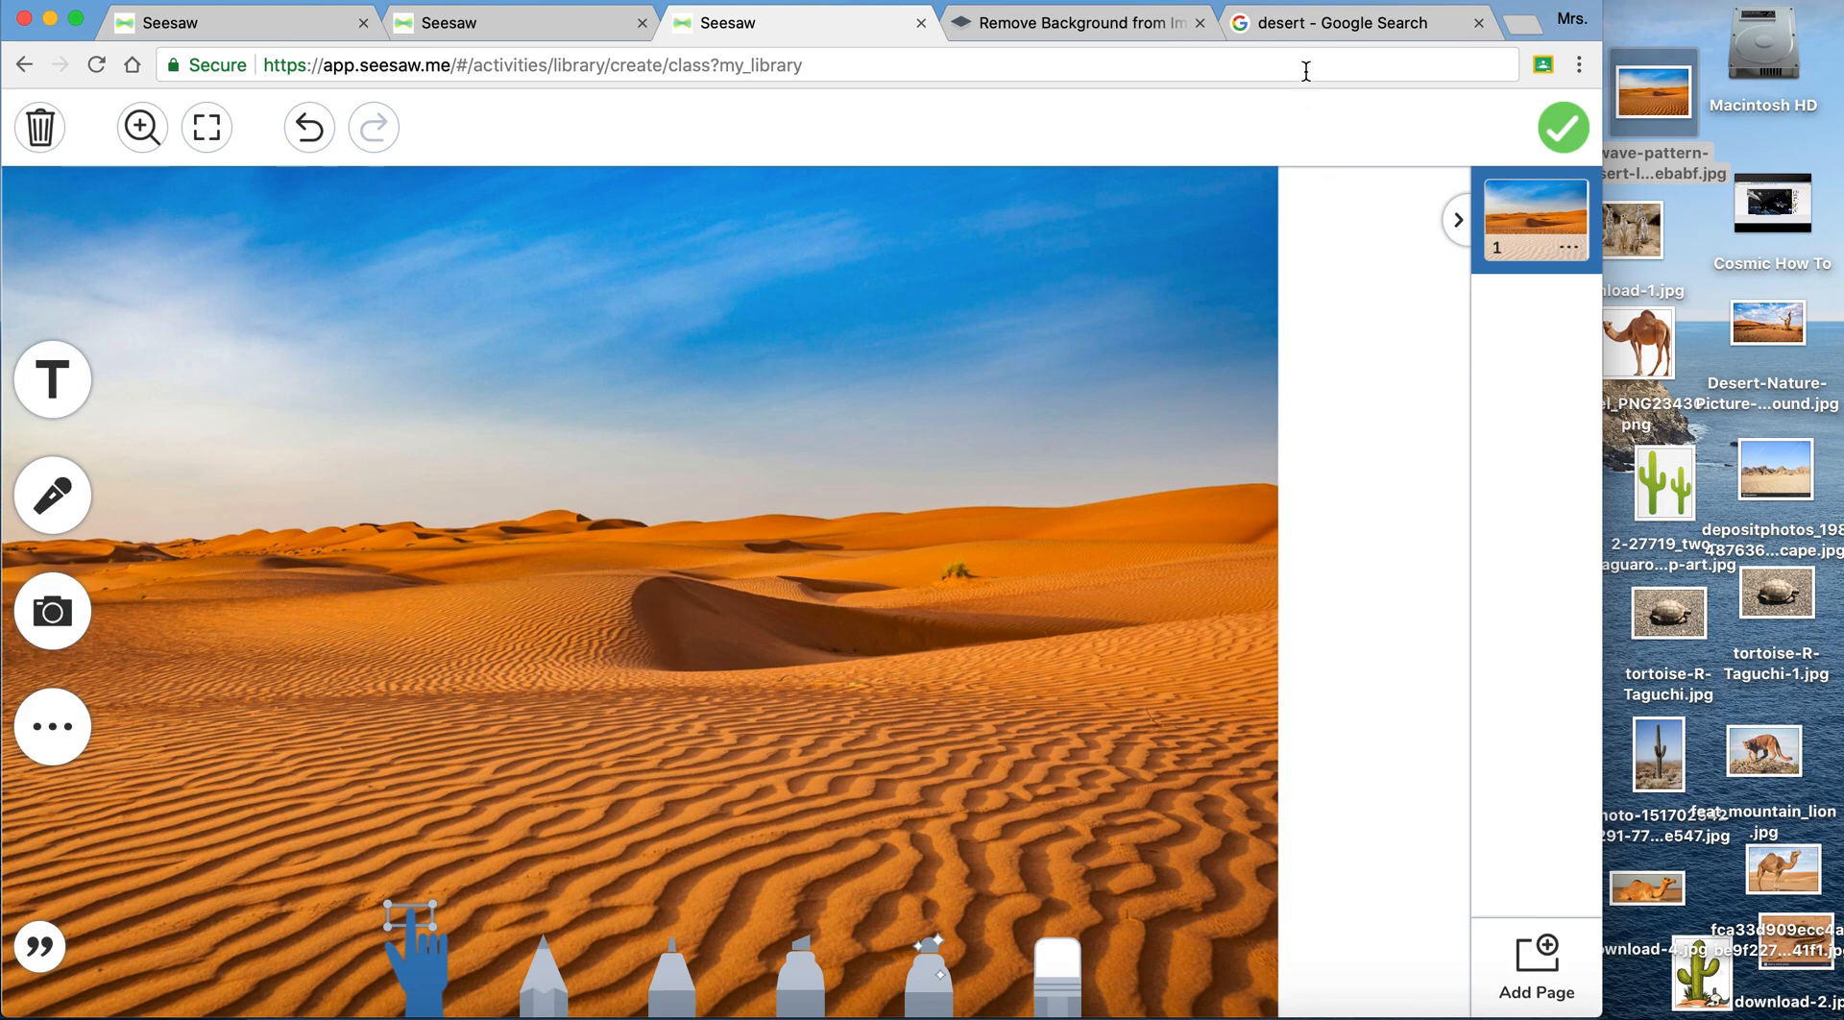
- Switch to Google Images, replace the desert search with camel and browse the large-image results
{"action": "left_click", "coordinate": [1309, 24]}
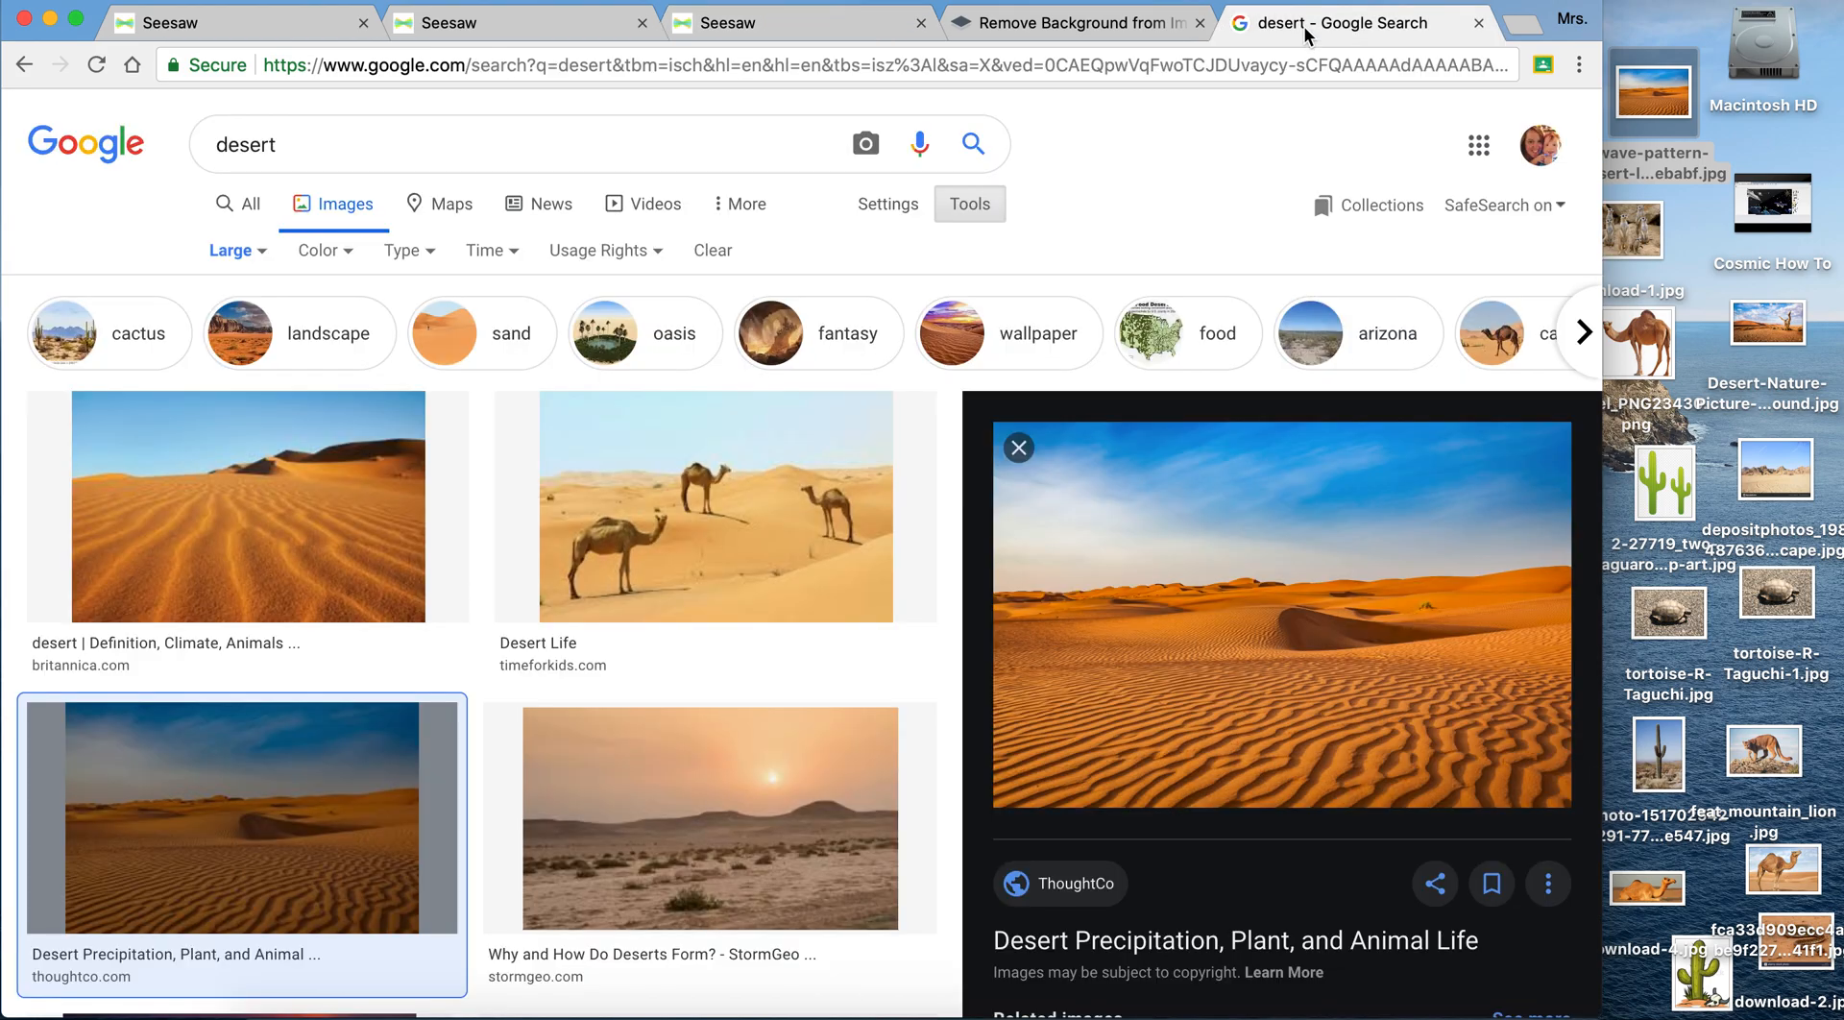
{"action": "left_click", "coordinate": [306, 146]}
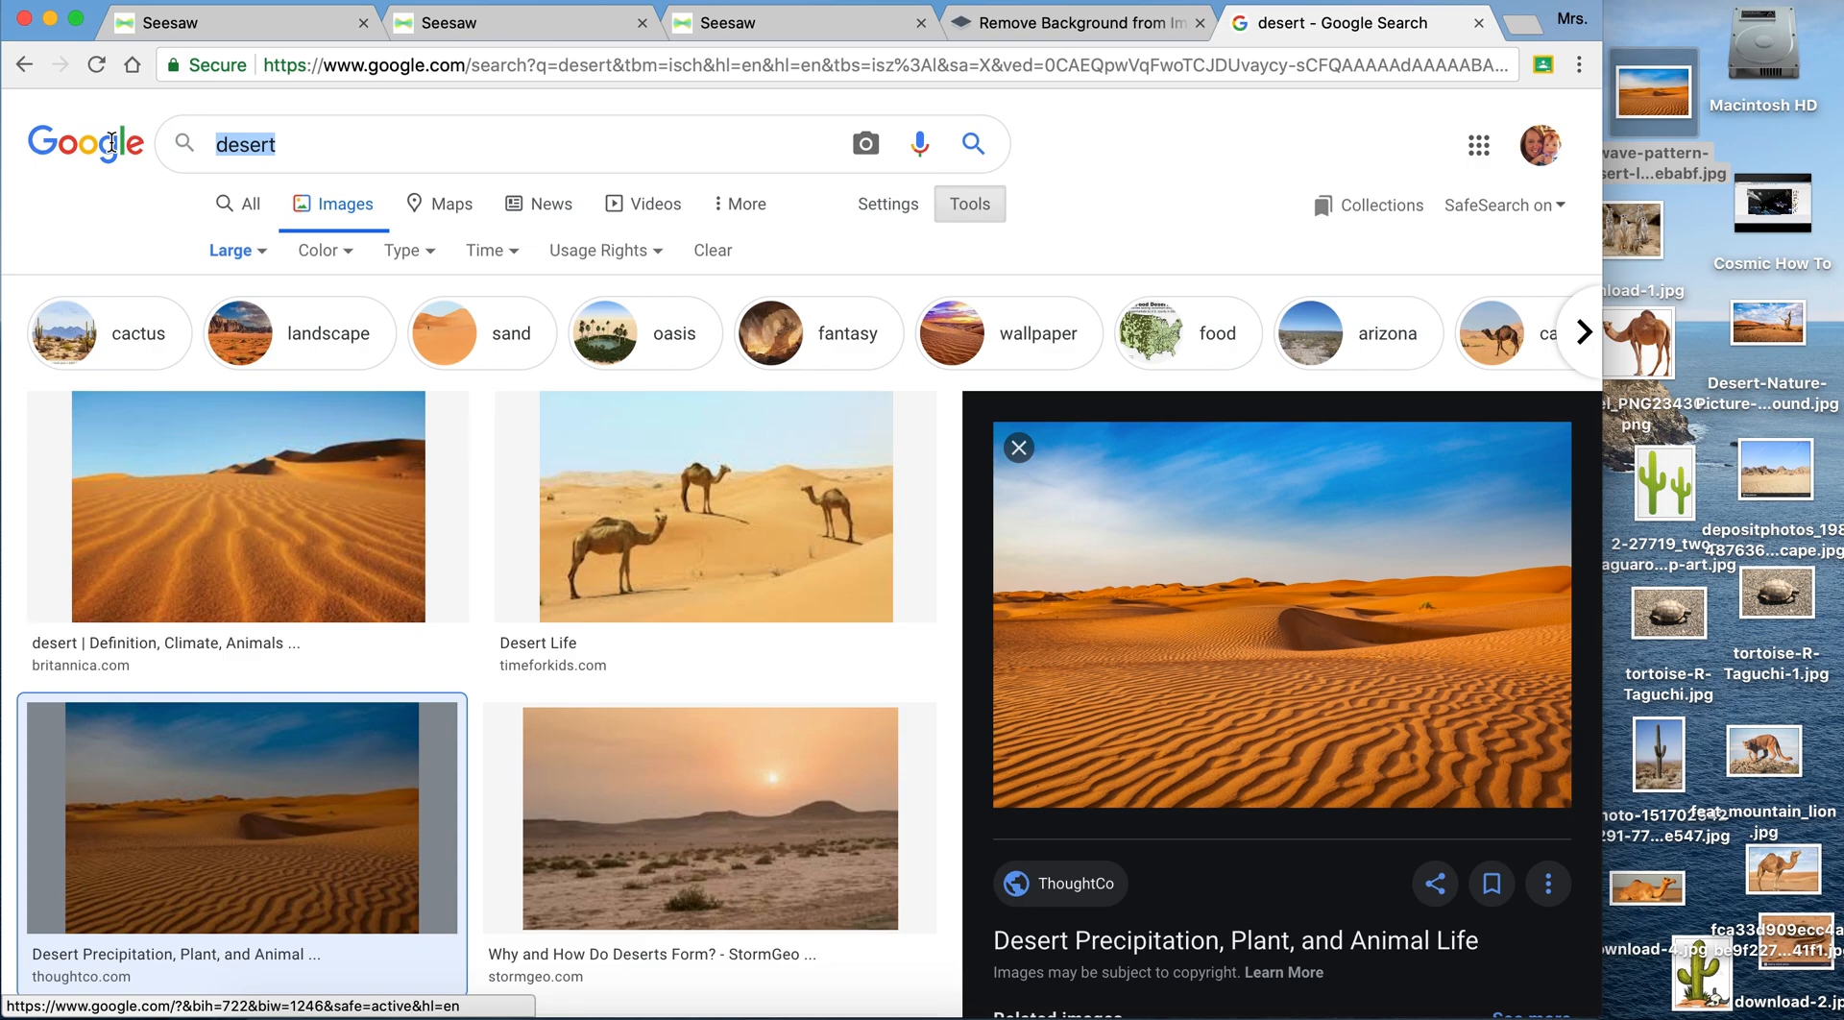
{"action": "type", "text": "camel"}
{"action": "key", "text": "Return"}
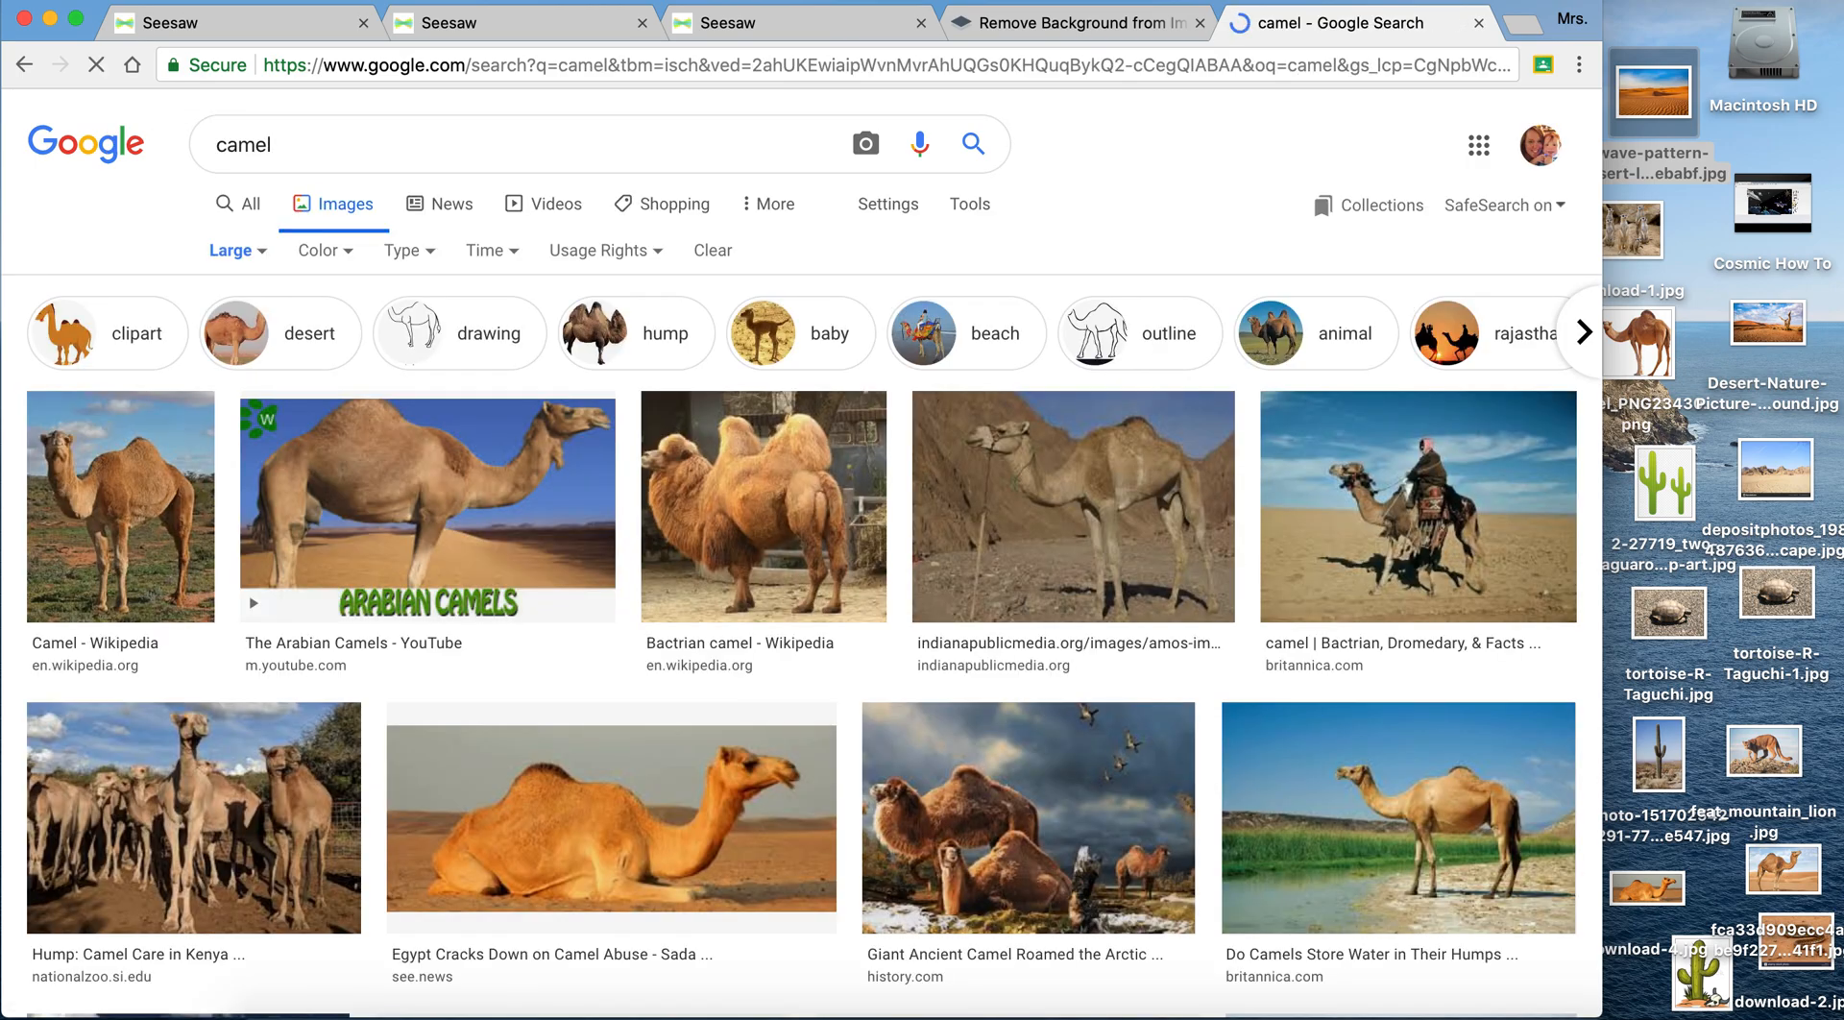
{"action": "scroll", "coordinate": [664, 762], "scroll_direction": "down", "scroll_amount": 2}
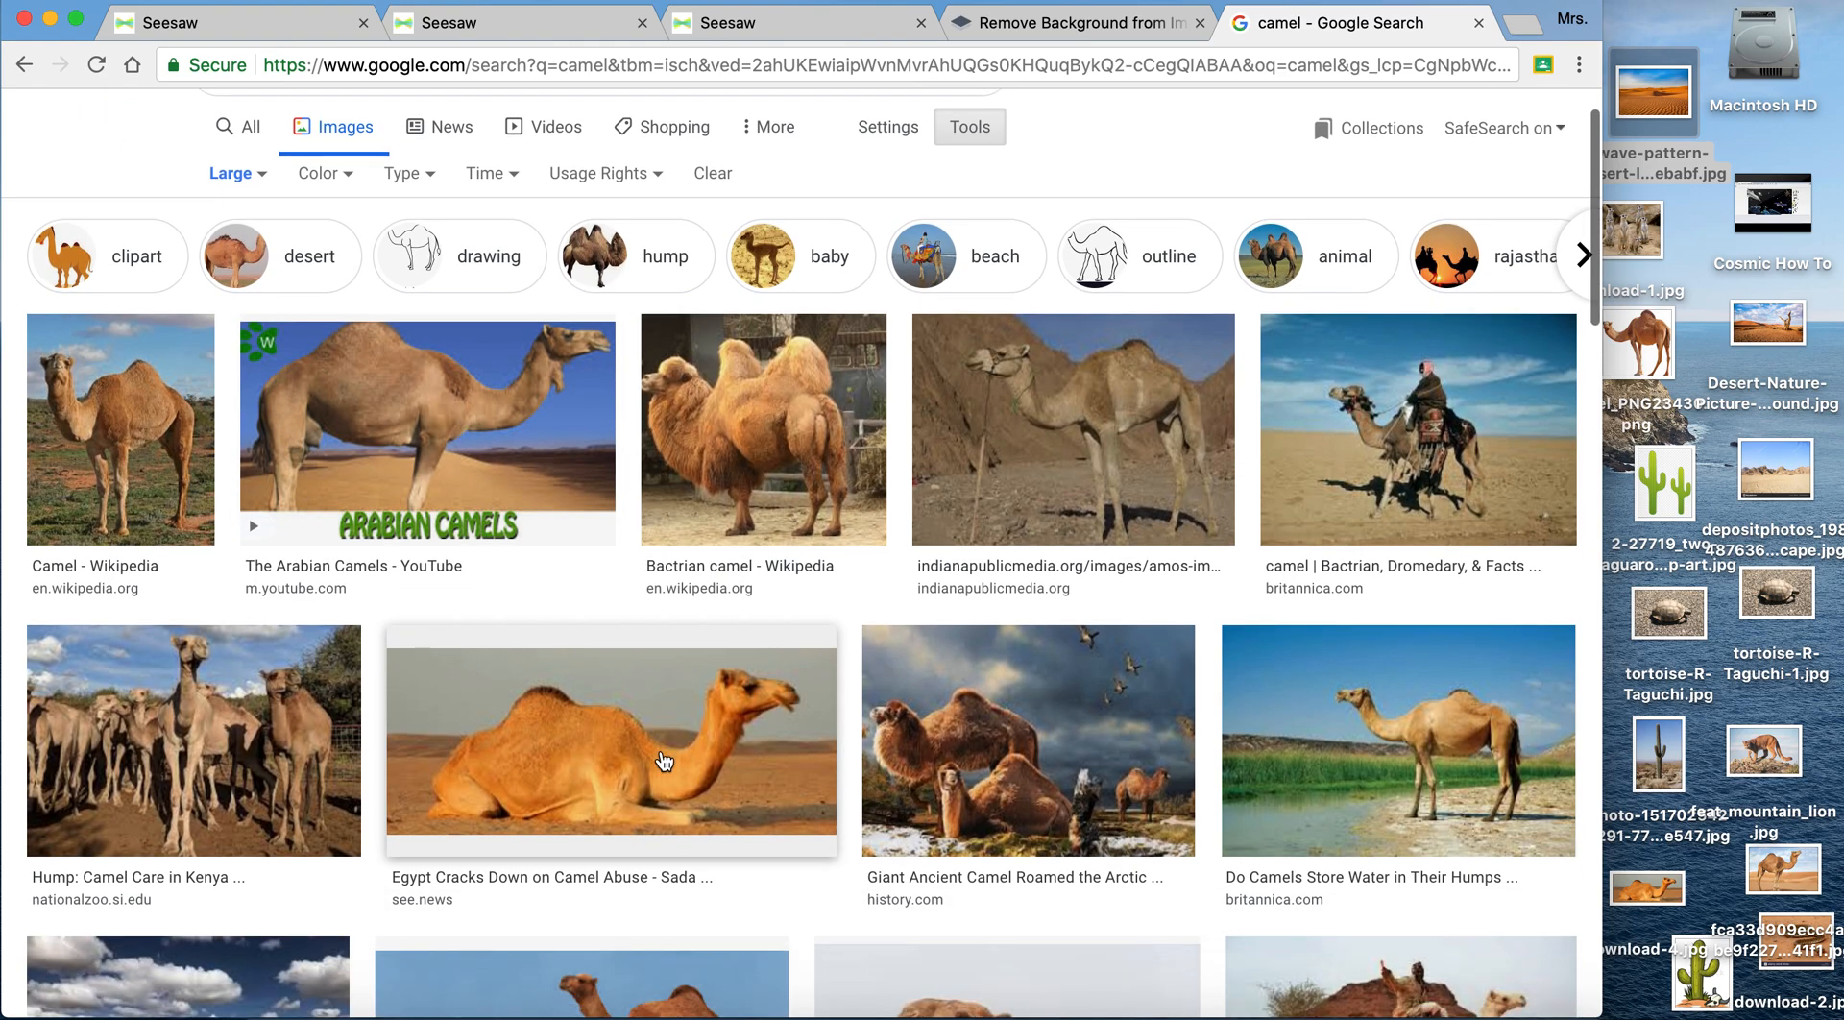
{"action": "scroll", "coordinate": [662, 761], "scroll_direction": "down", "scroll_amount": 6}
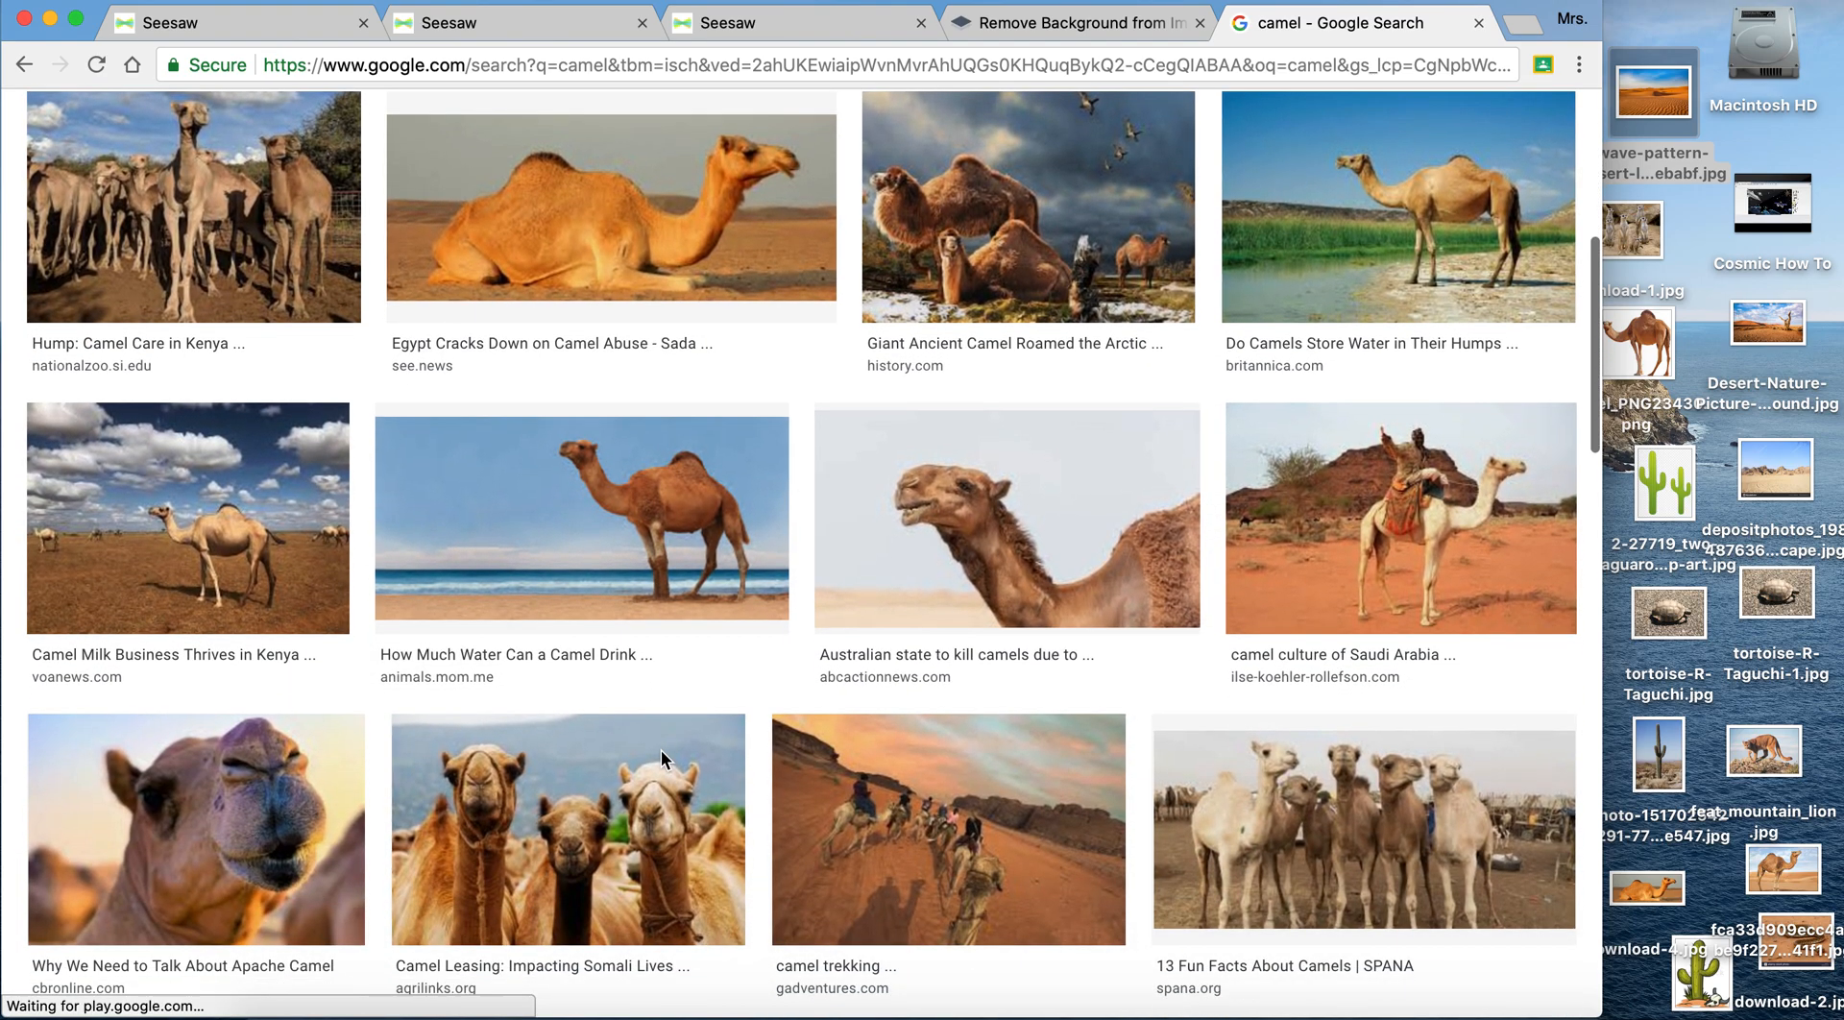
{"action": "scroll", "coordinate": [661, 757], "scroll_direction": "down", "scroll_amount": 6}
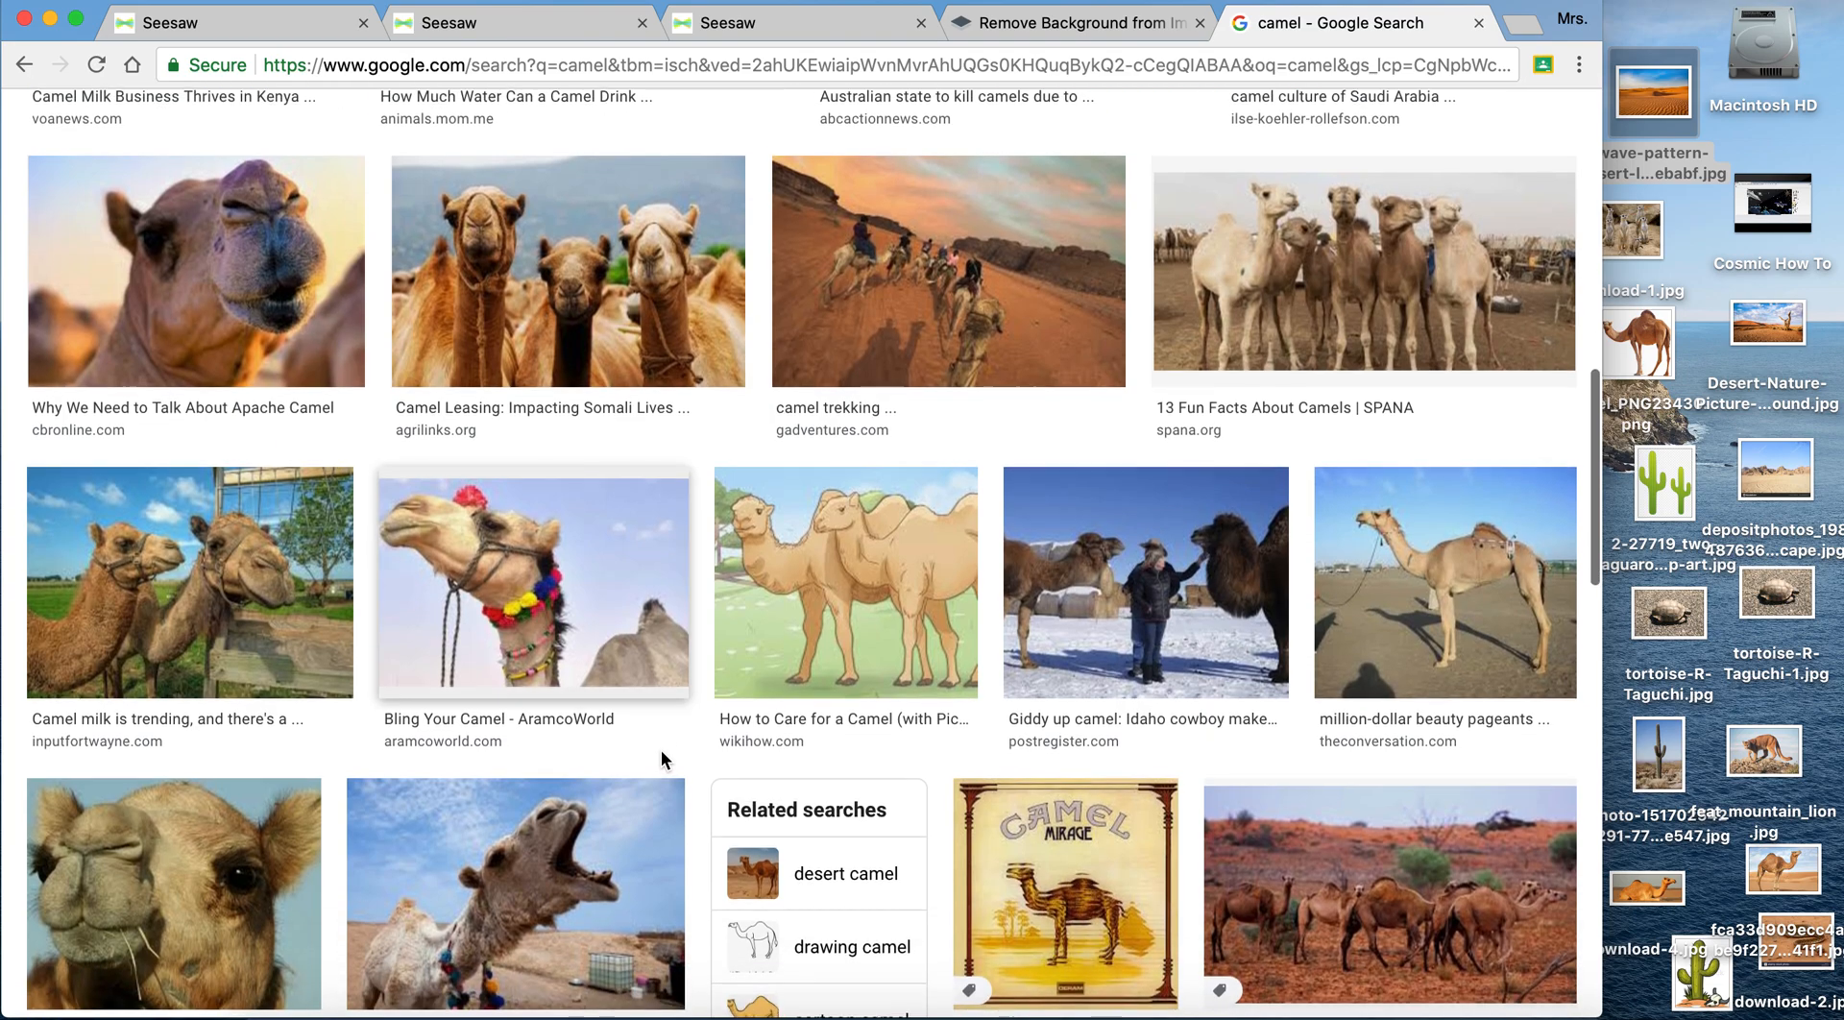
{"action": "scroll", "coordinate": [661, 759], "scroll_direction": "up", "scroll_amount": 9}
{"action": "scroll", "coordinate": [713, 690], "scroll_direction": "up", "scroll_amount": 3}
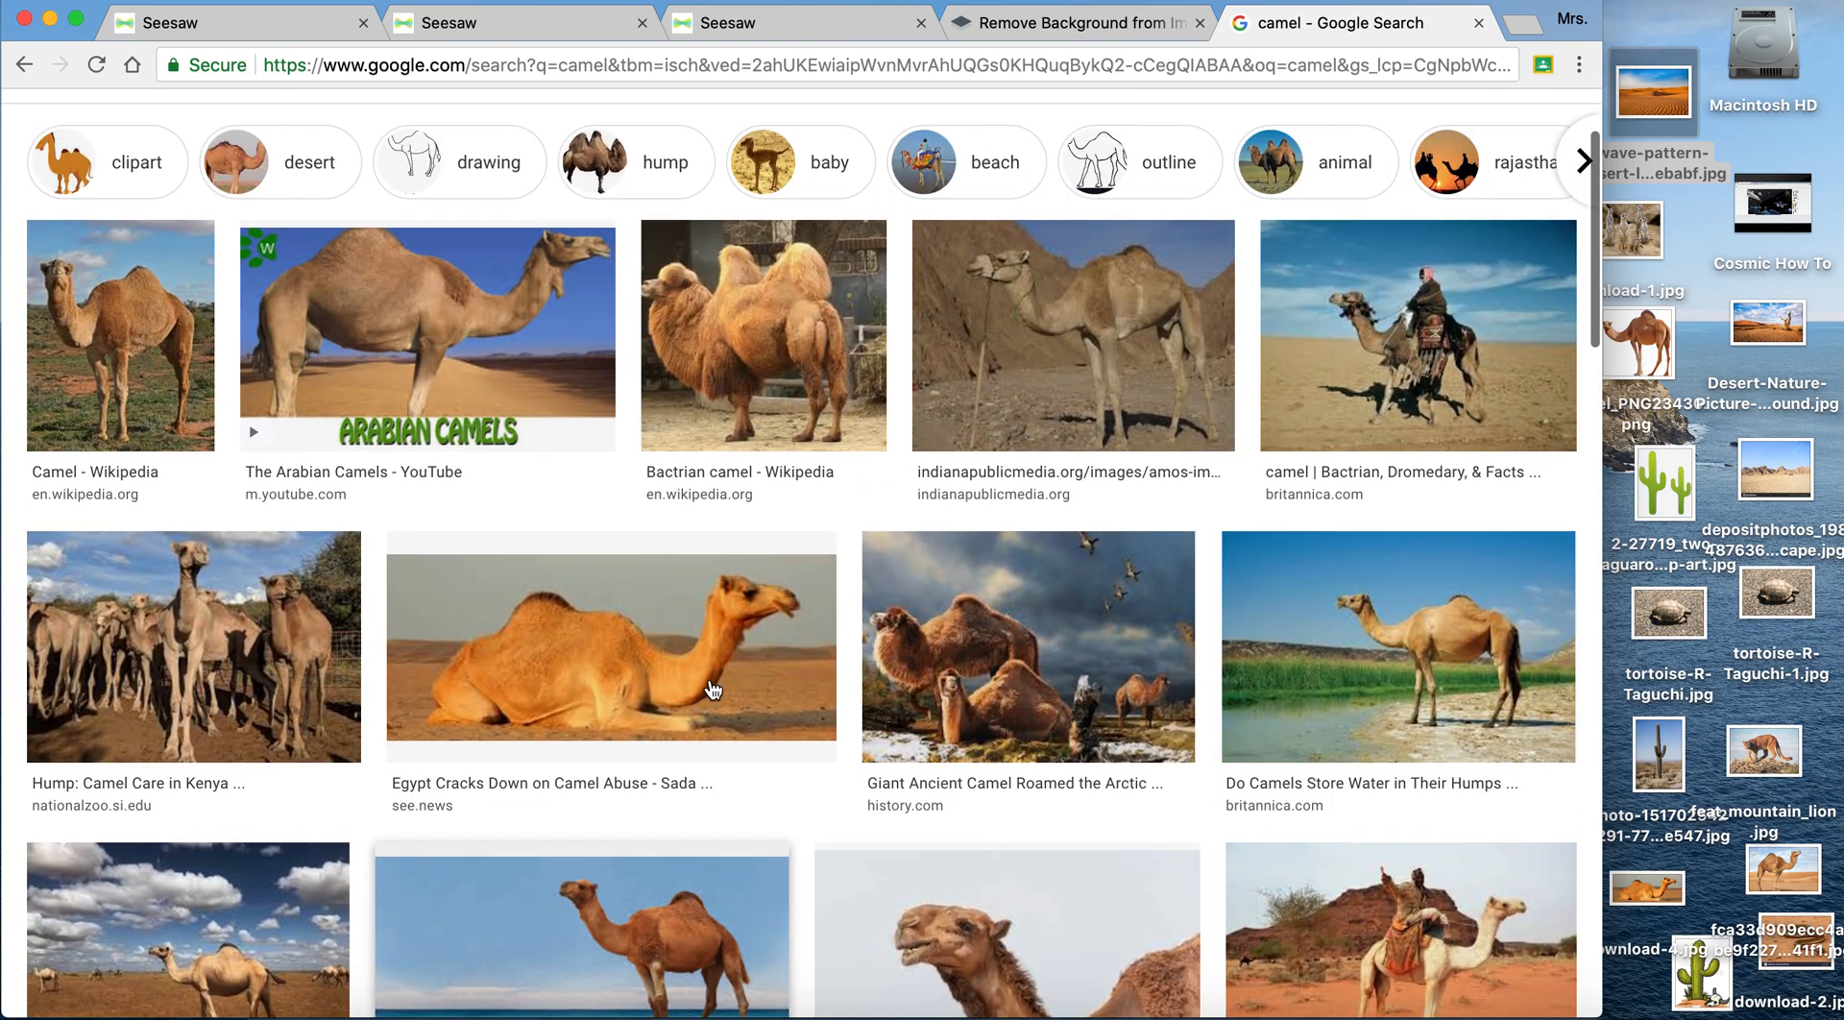
{"action": "scroll", "coordinate": [711, 687], "scroll_direction": "up", "scroll_amount": 2}
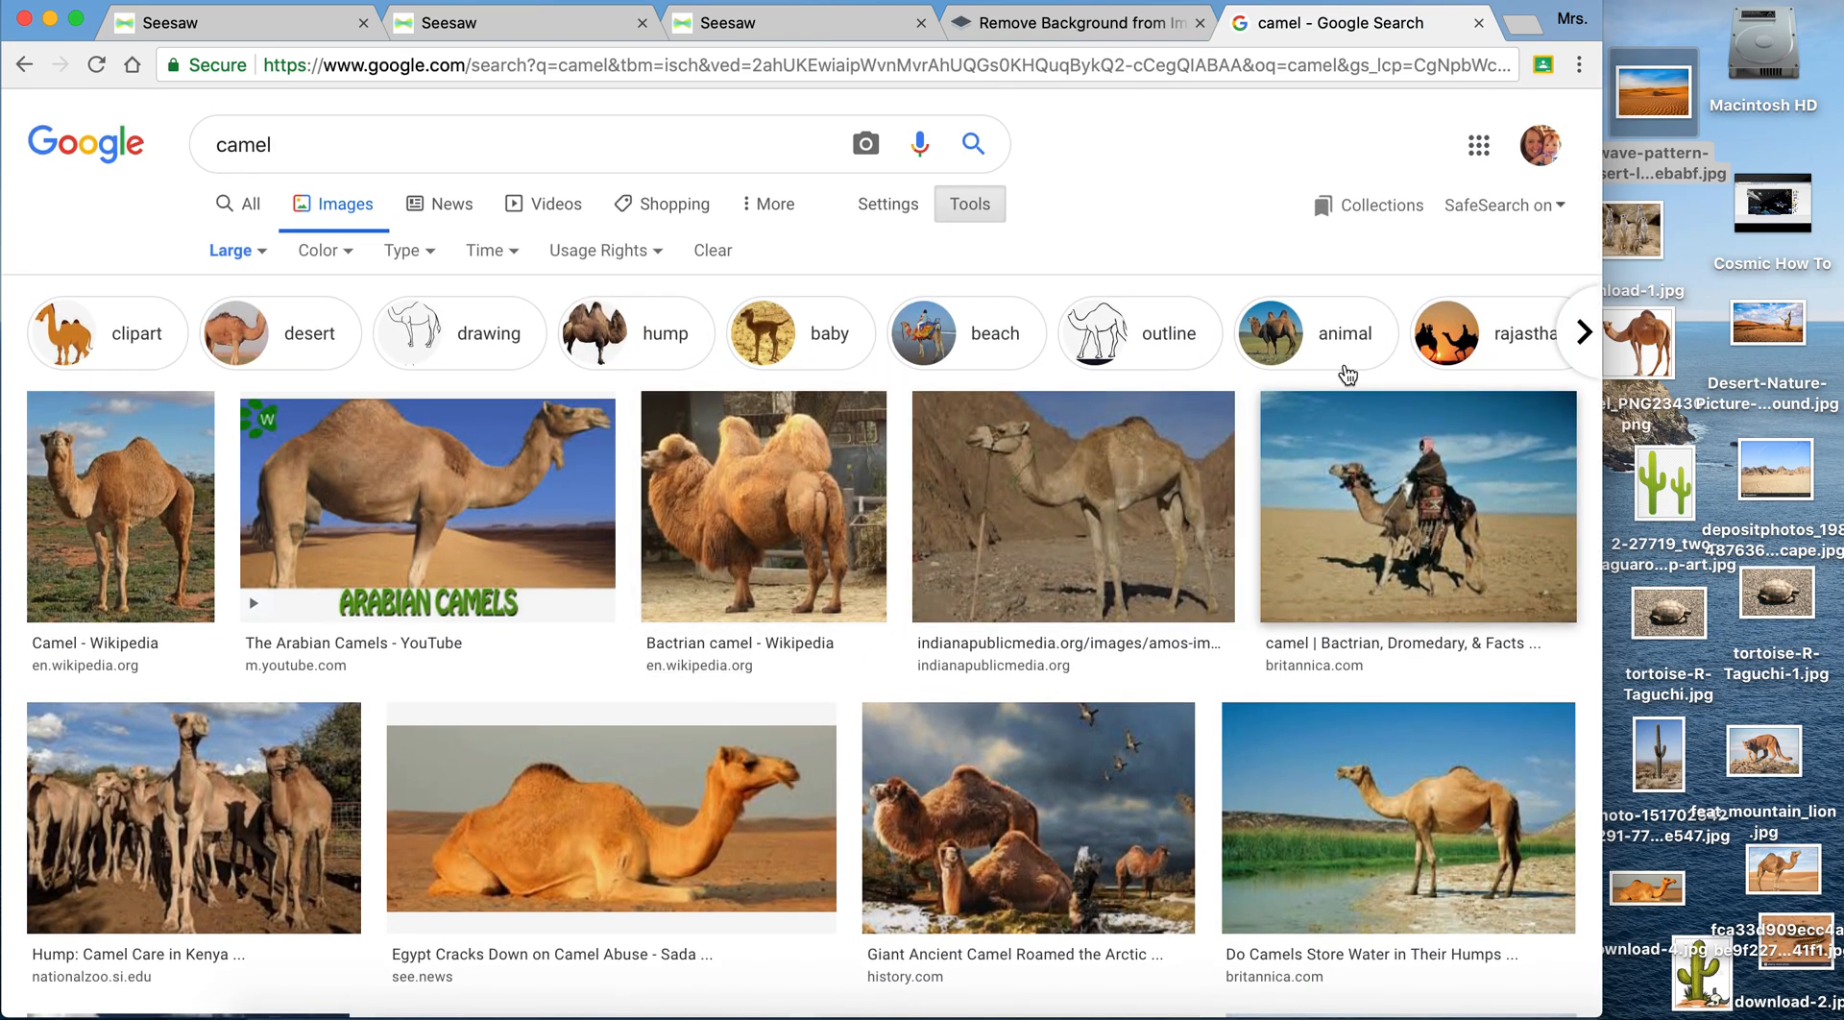
- View the remove.bg page for removing image backgrounds and return to the camel results
{"action": "left_click", "coordinate": [1063, 29]}
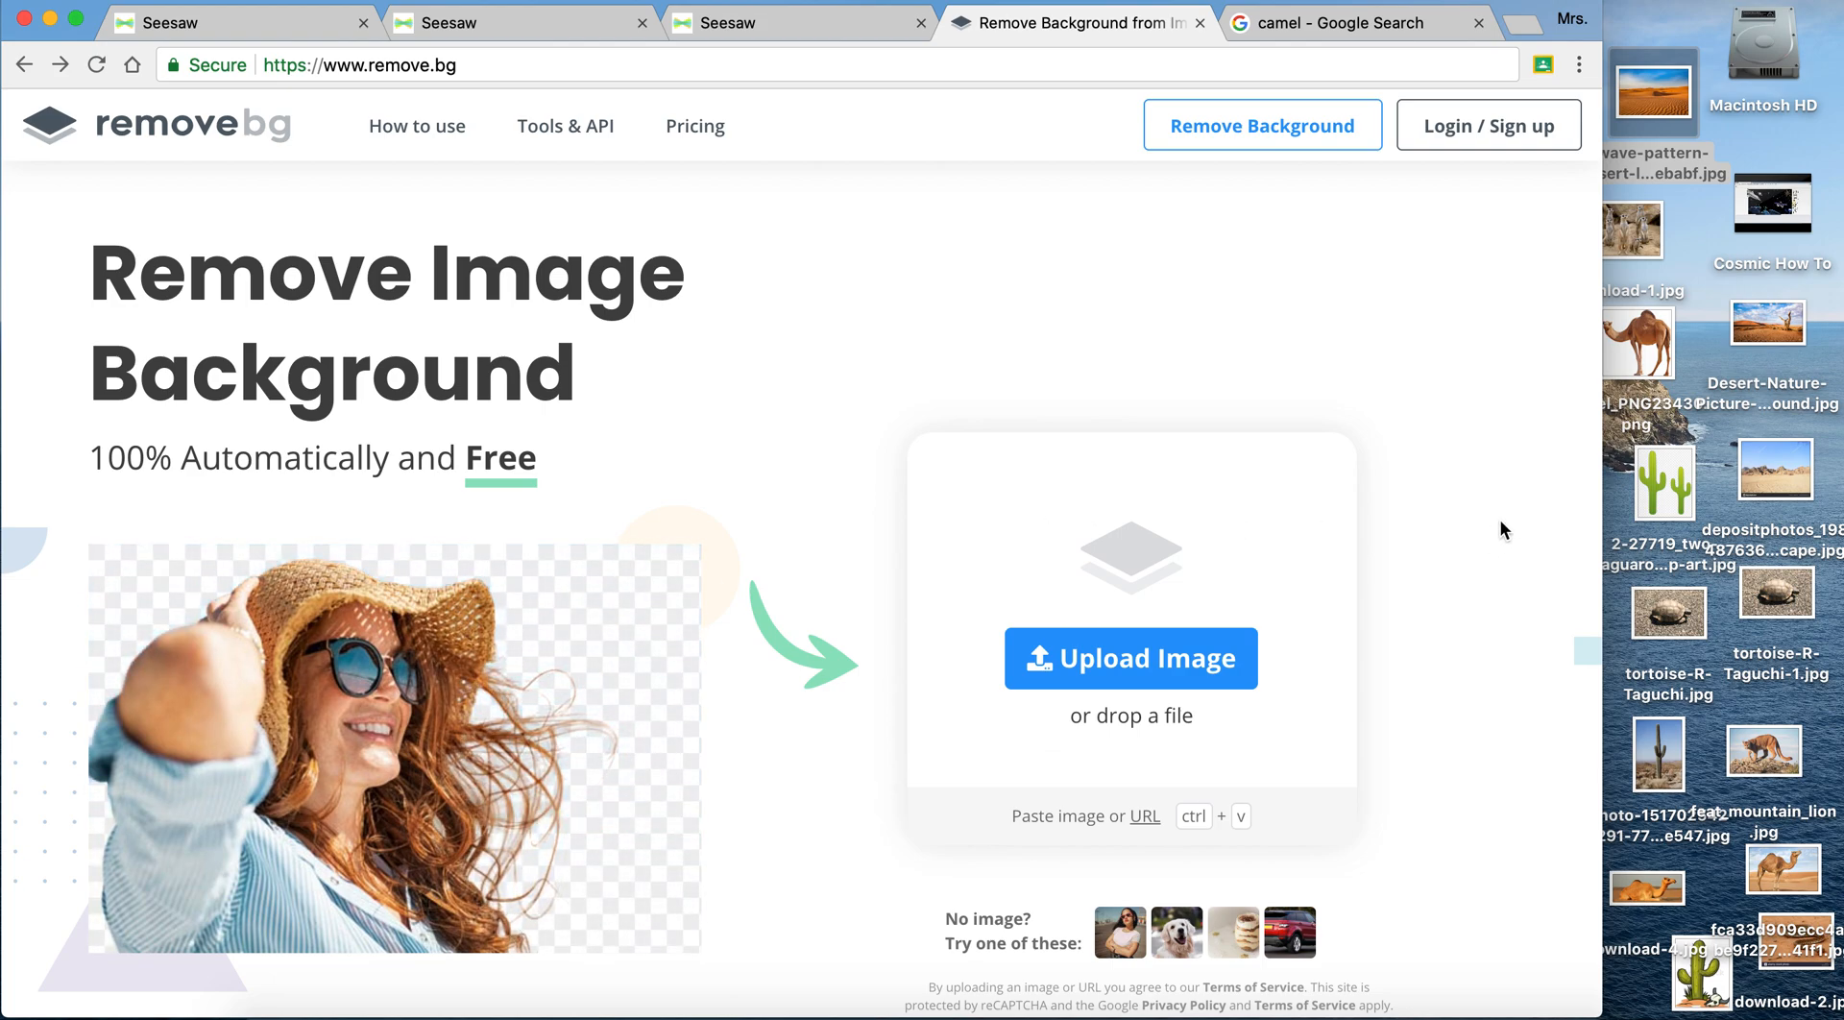
{"action": "left_click", "coordinate": [1301, 28]}
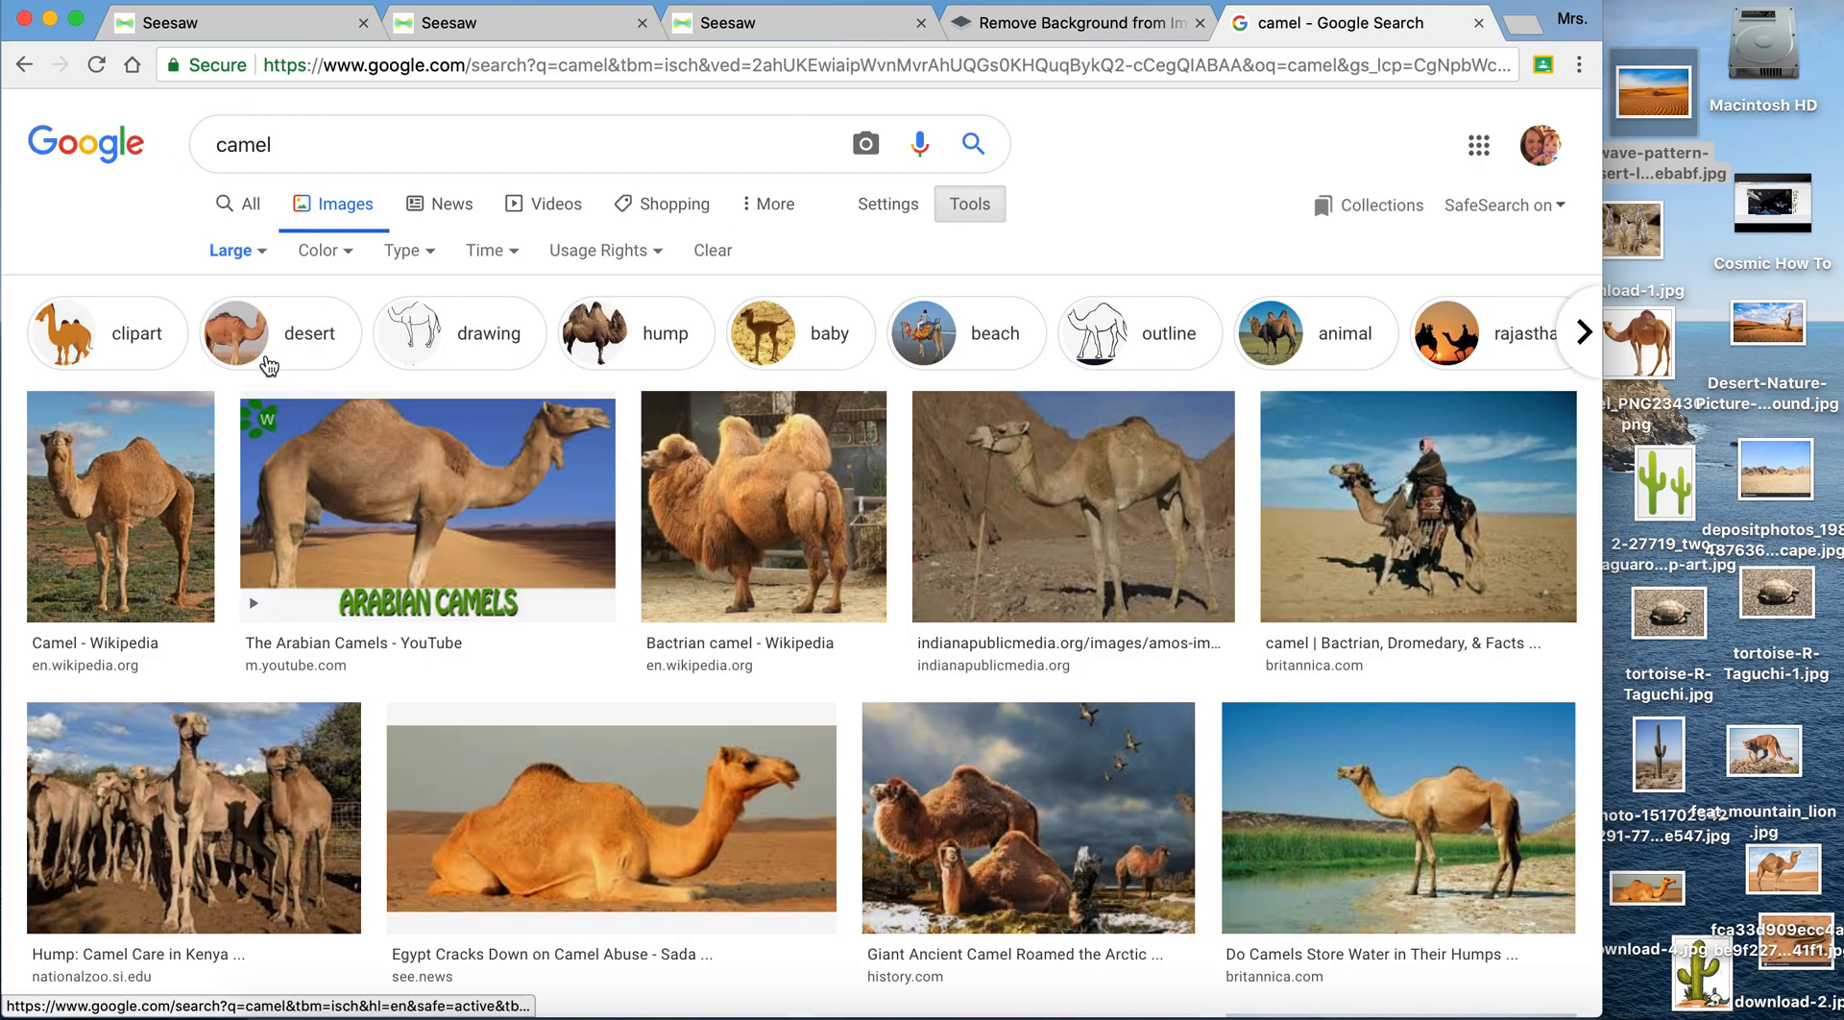
- Filter the large camel images by the Transparent colour option and open the Pngimg picture of the camel facing left
{"action": "left_click", "coordinate": [323, 259]}
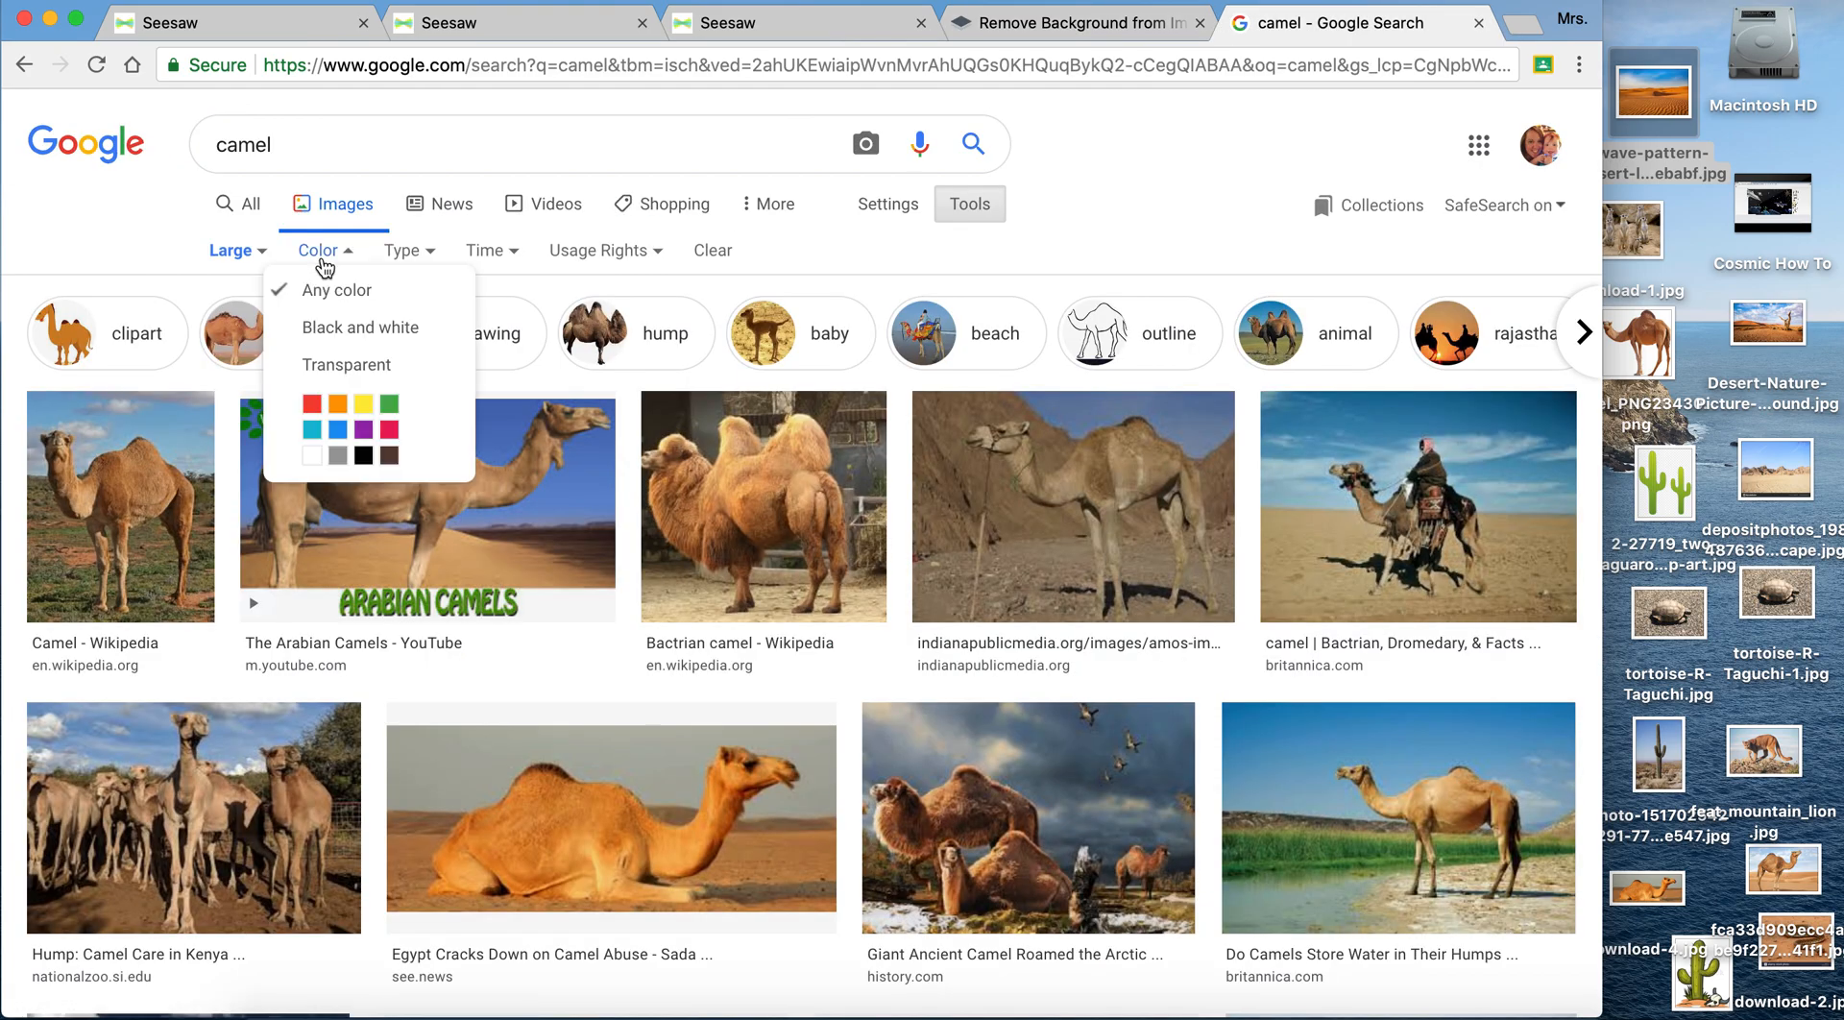
{"action": "left_click", "coordinate": [338, 366]}
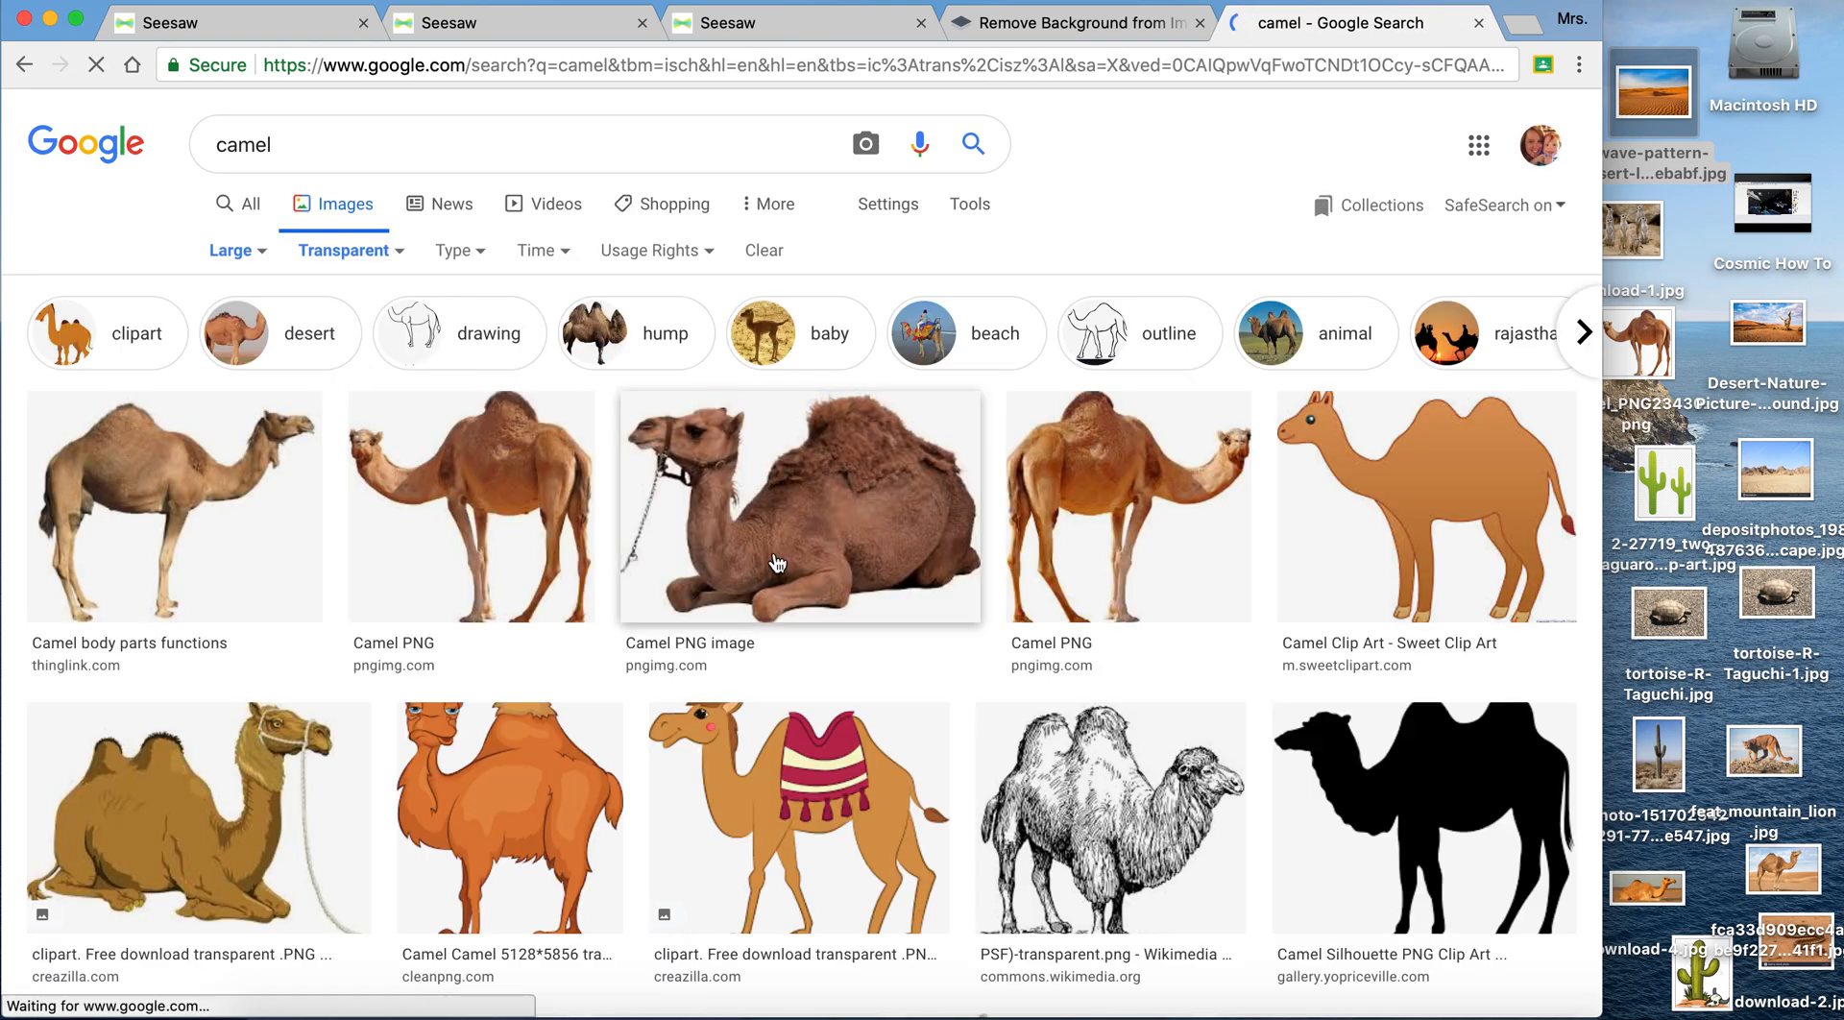
{"action": "scroll", "coordinate": [776, 559], "scroll_direction": "down", "scroll_amount": 3}
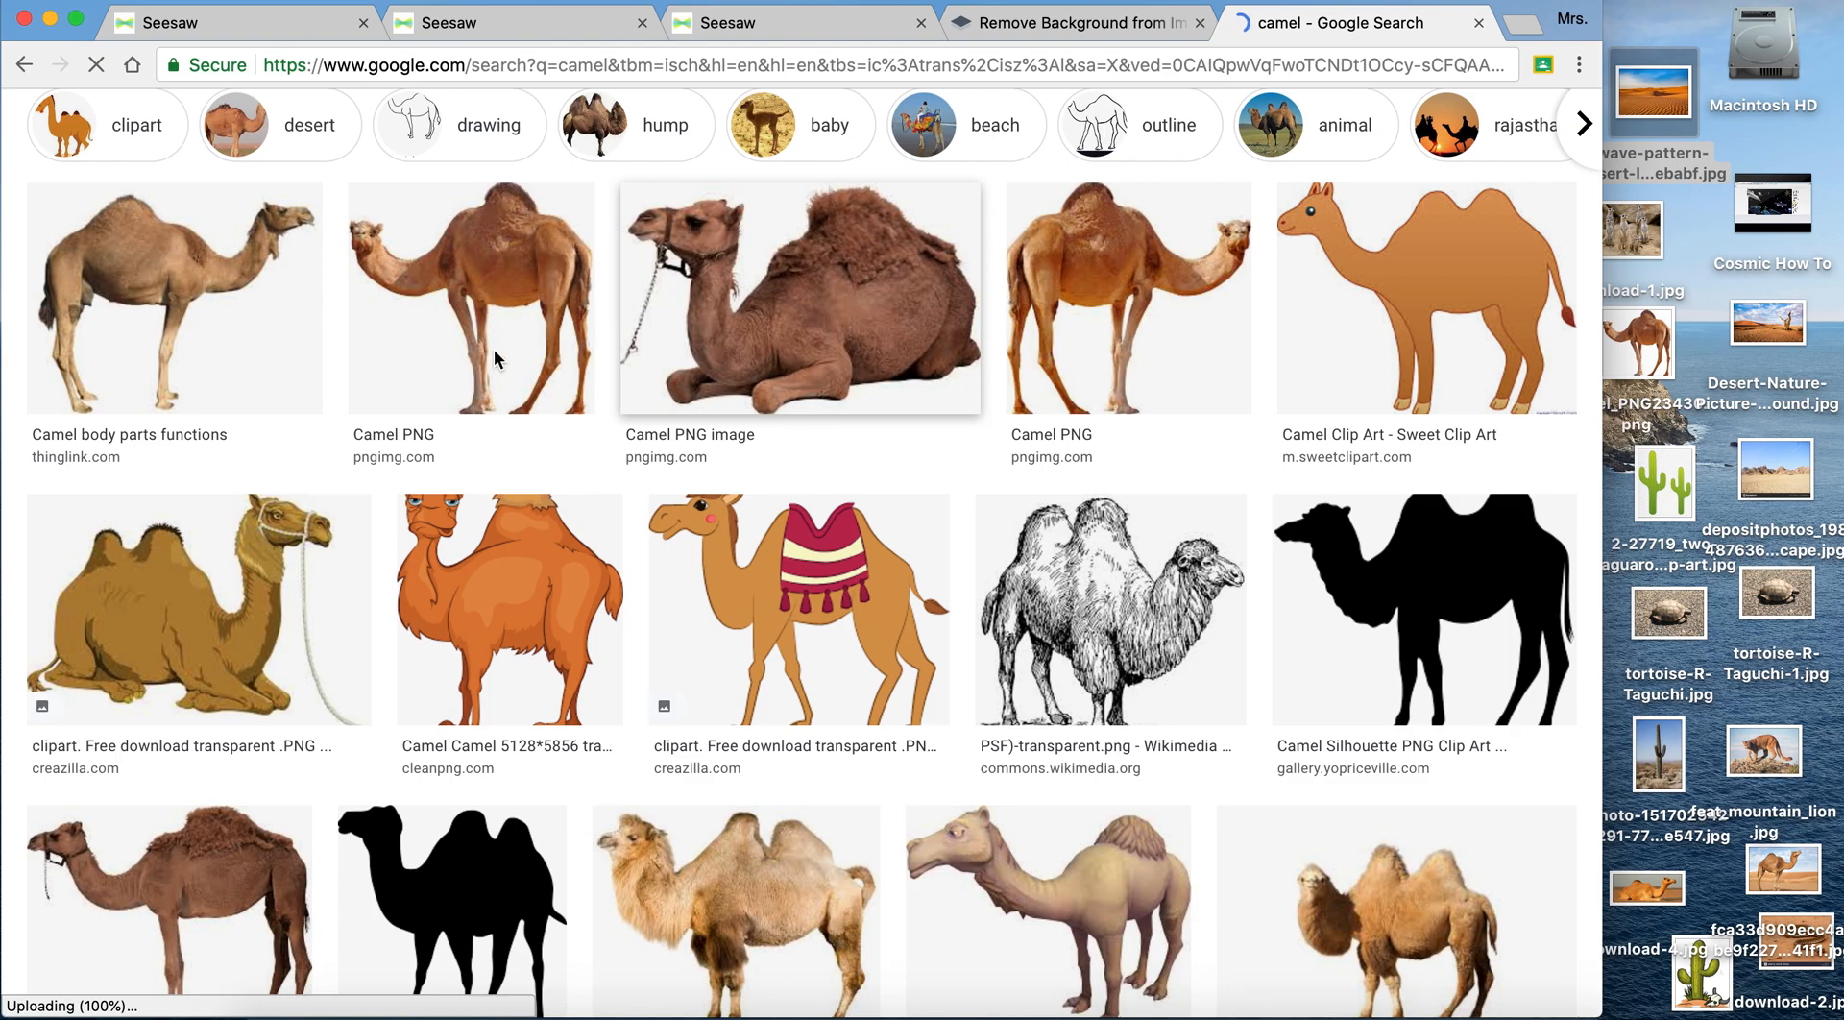
{"action": "left_click", "coordinate": [499, 326]}
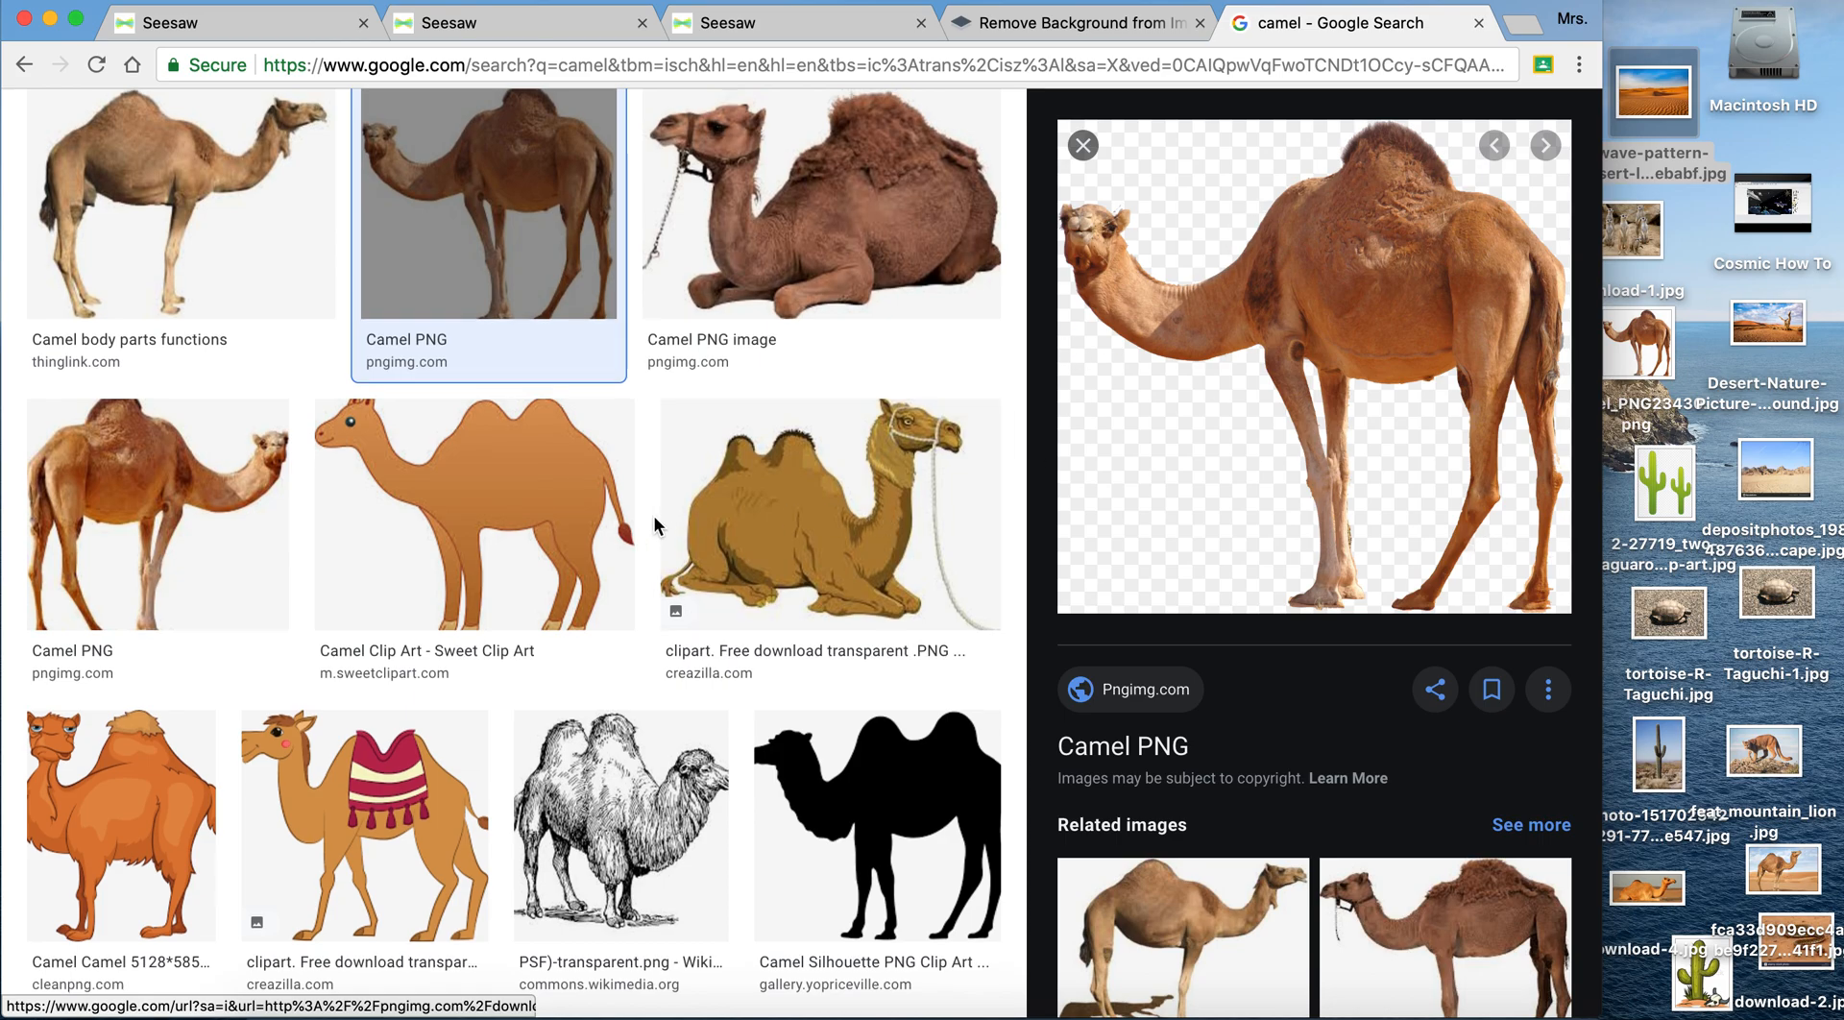
- Replace the camel search with cactus and browse the large transparent image results
{"action": "scroll", "coordinate": [672, 519], "scroll_direction": "up", "scroll_amount": 3}
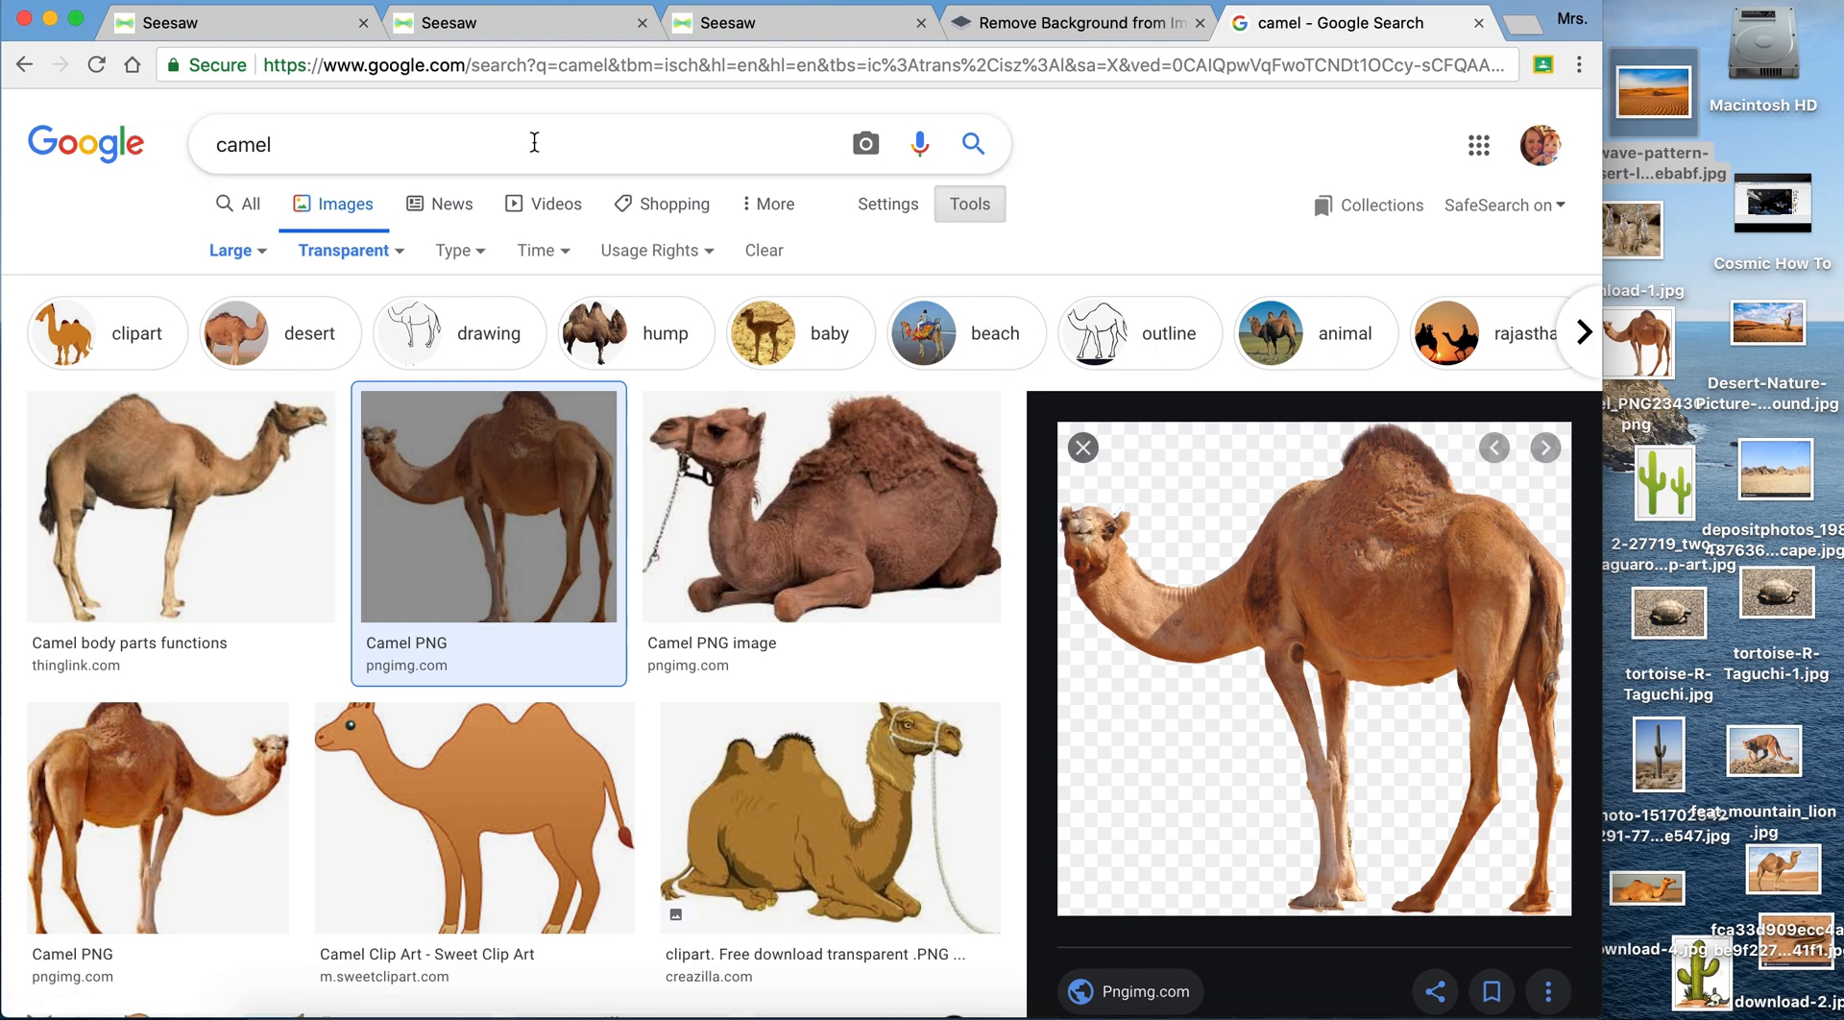
{"action": "left_click", "coordinate": [383, 153]}
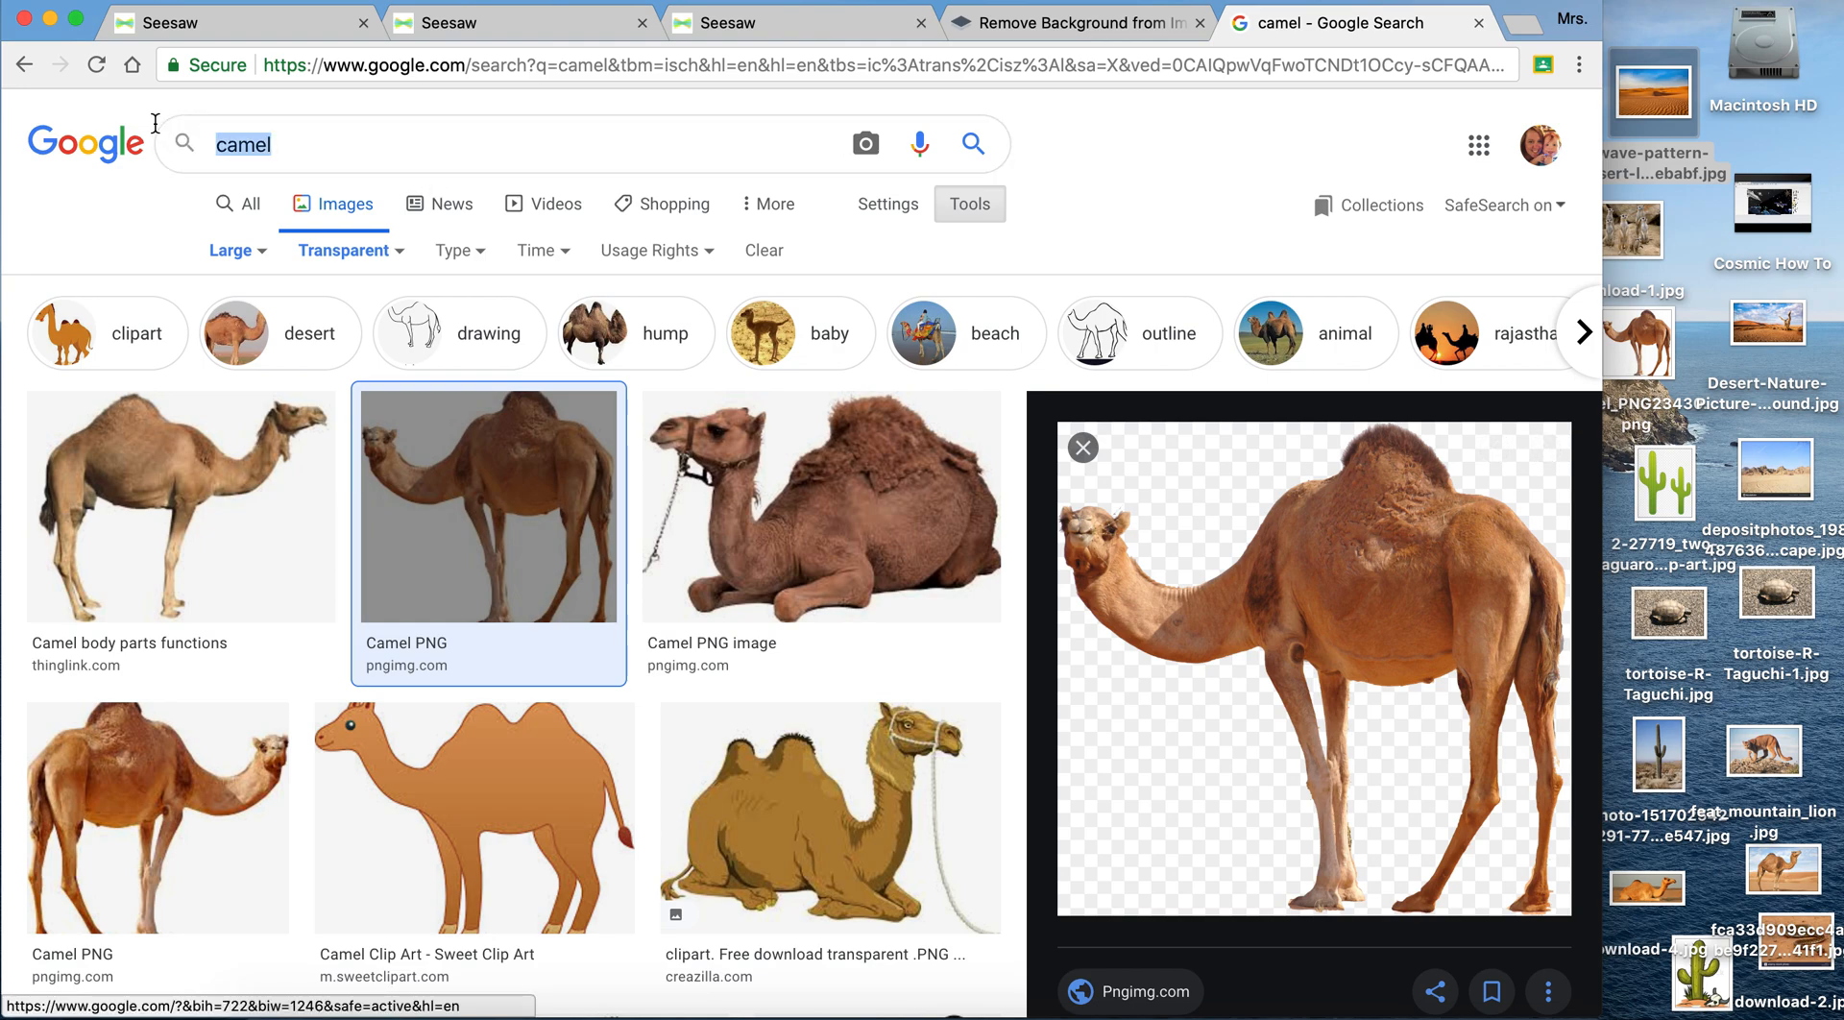
{"action": "type", "text": "cactus"}
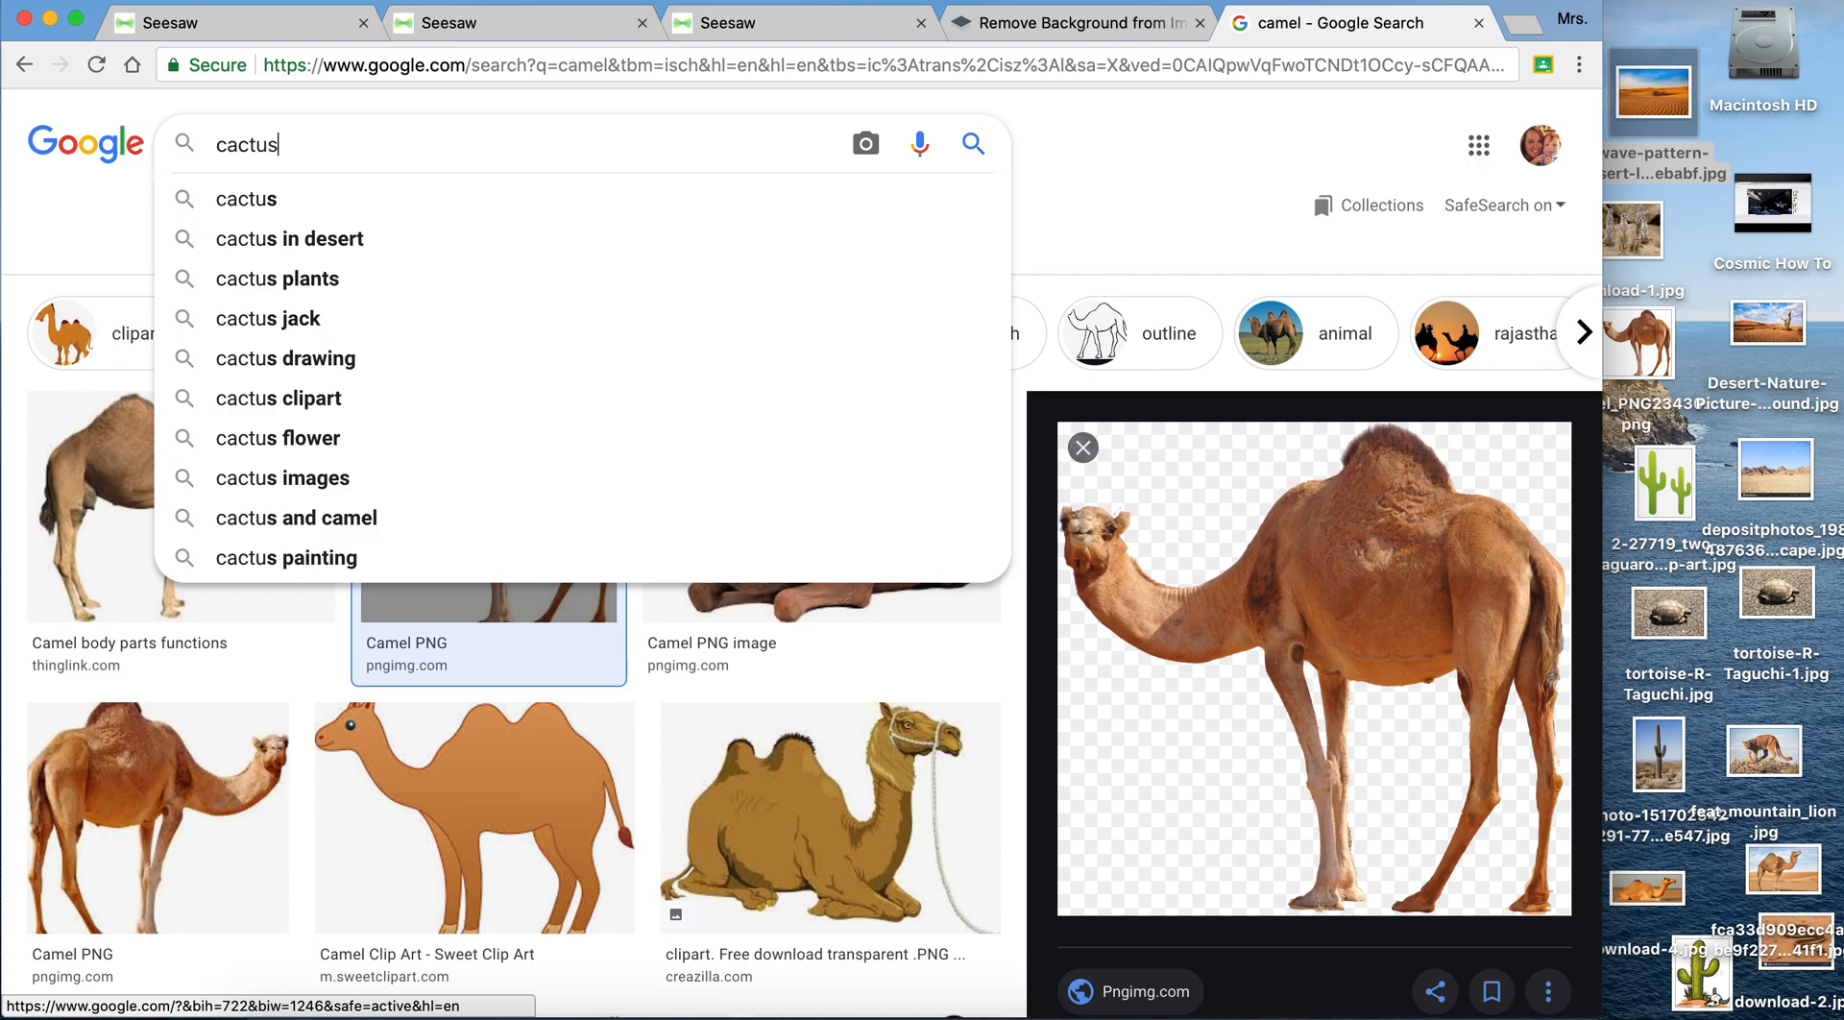
{"action": "key", "text": "Return"}
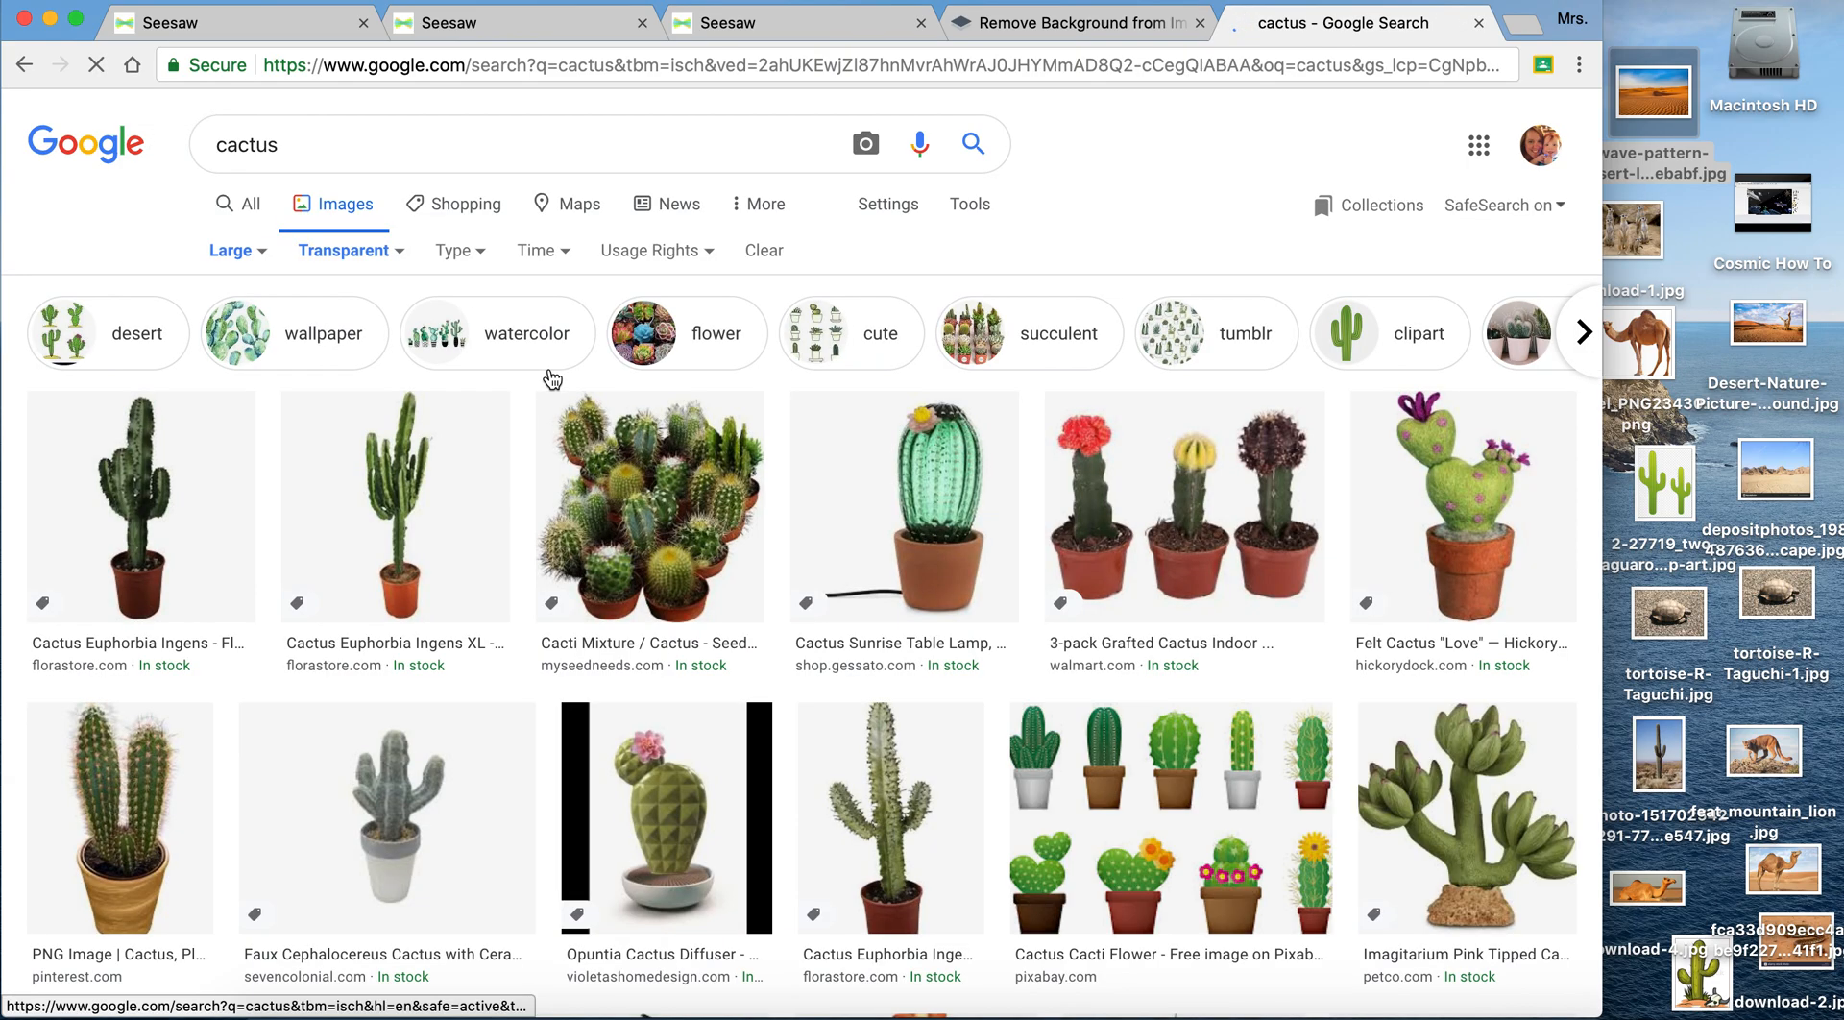
{"action": "scroll", "coordinate": [944, 649], "scroll_direction": "down", "scroll_amount": 3}
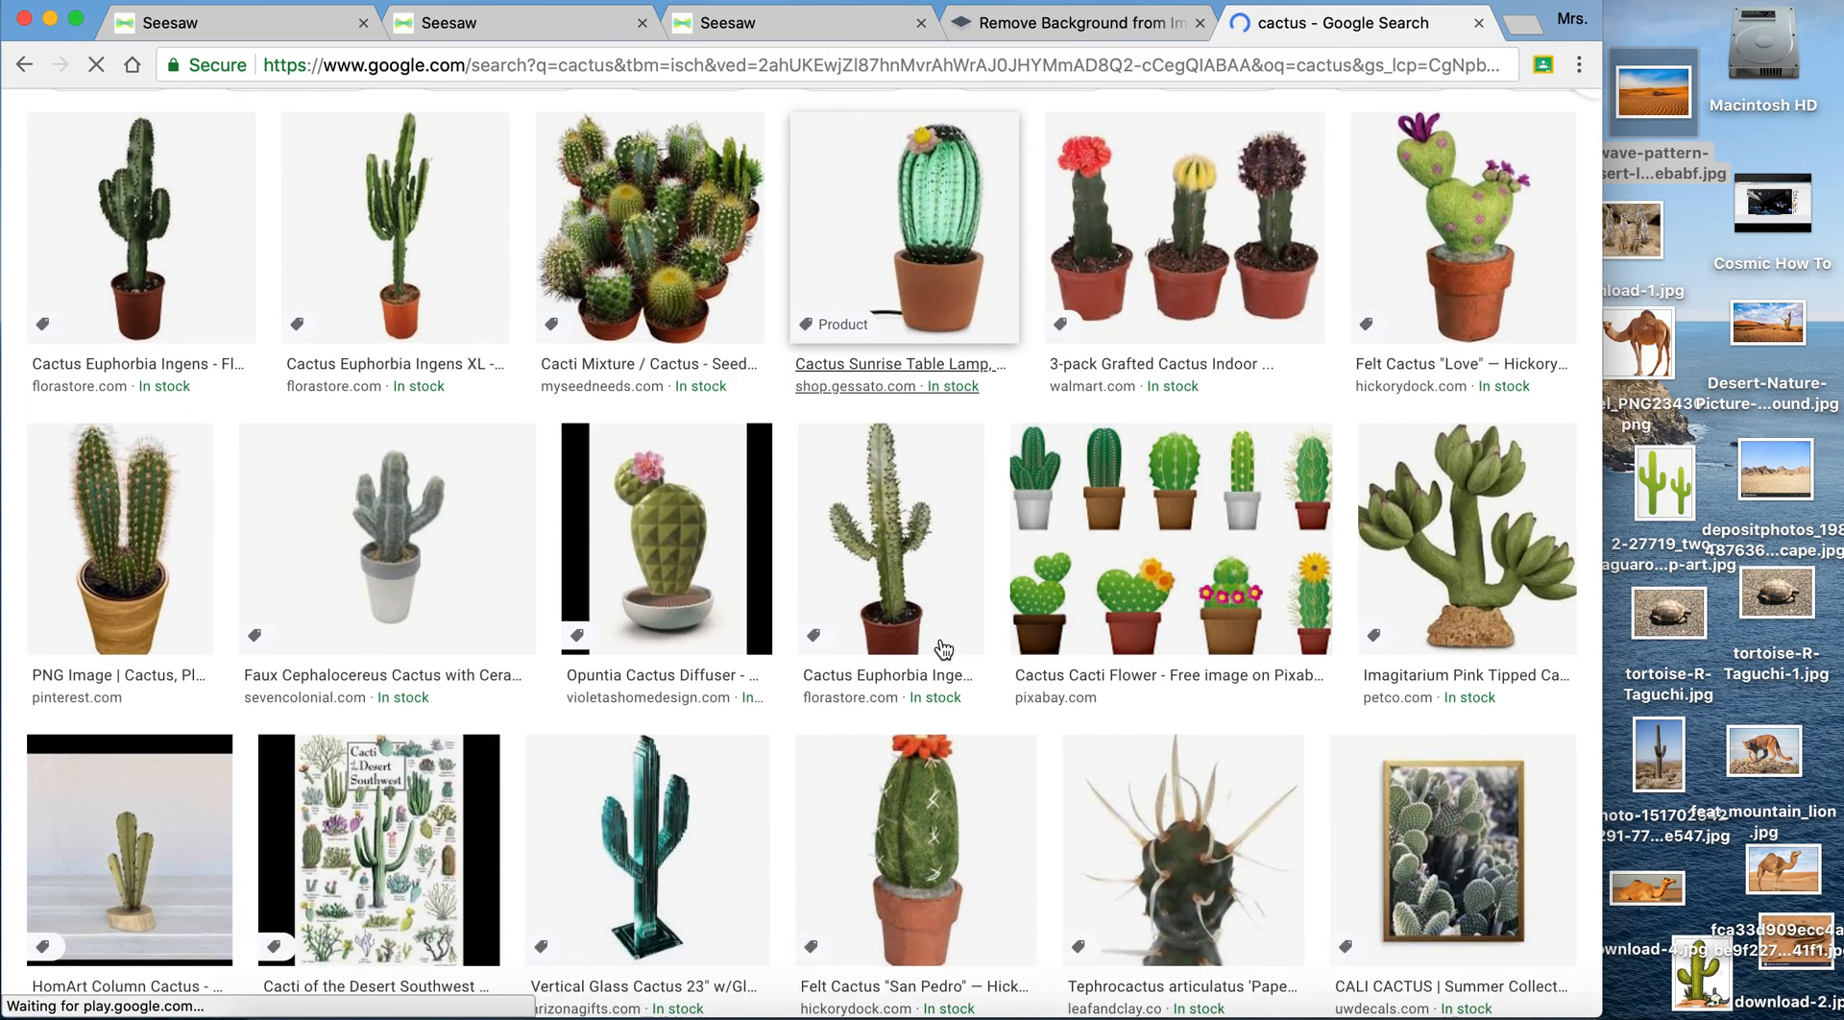
{"action": "scroll", "coordinate": [945, 649], "scroll_direction": "down", "scroll_amount": 5}
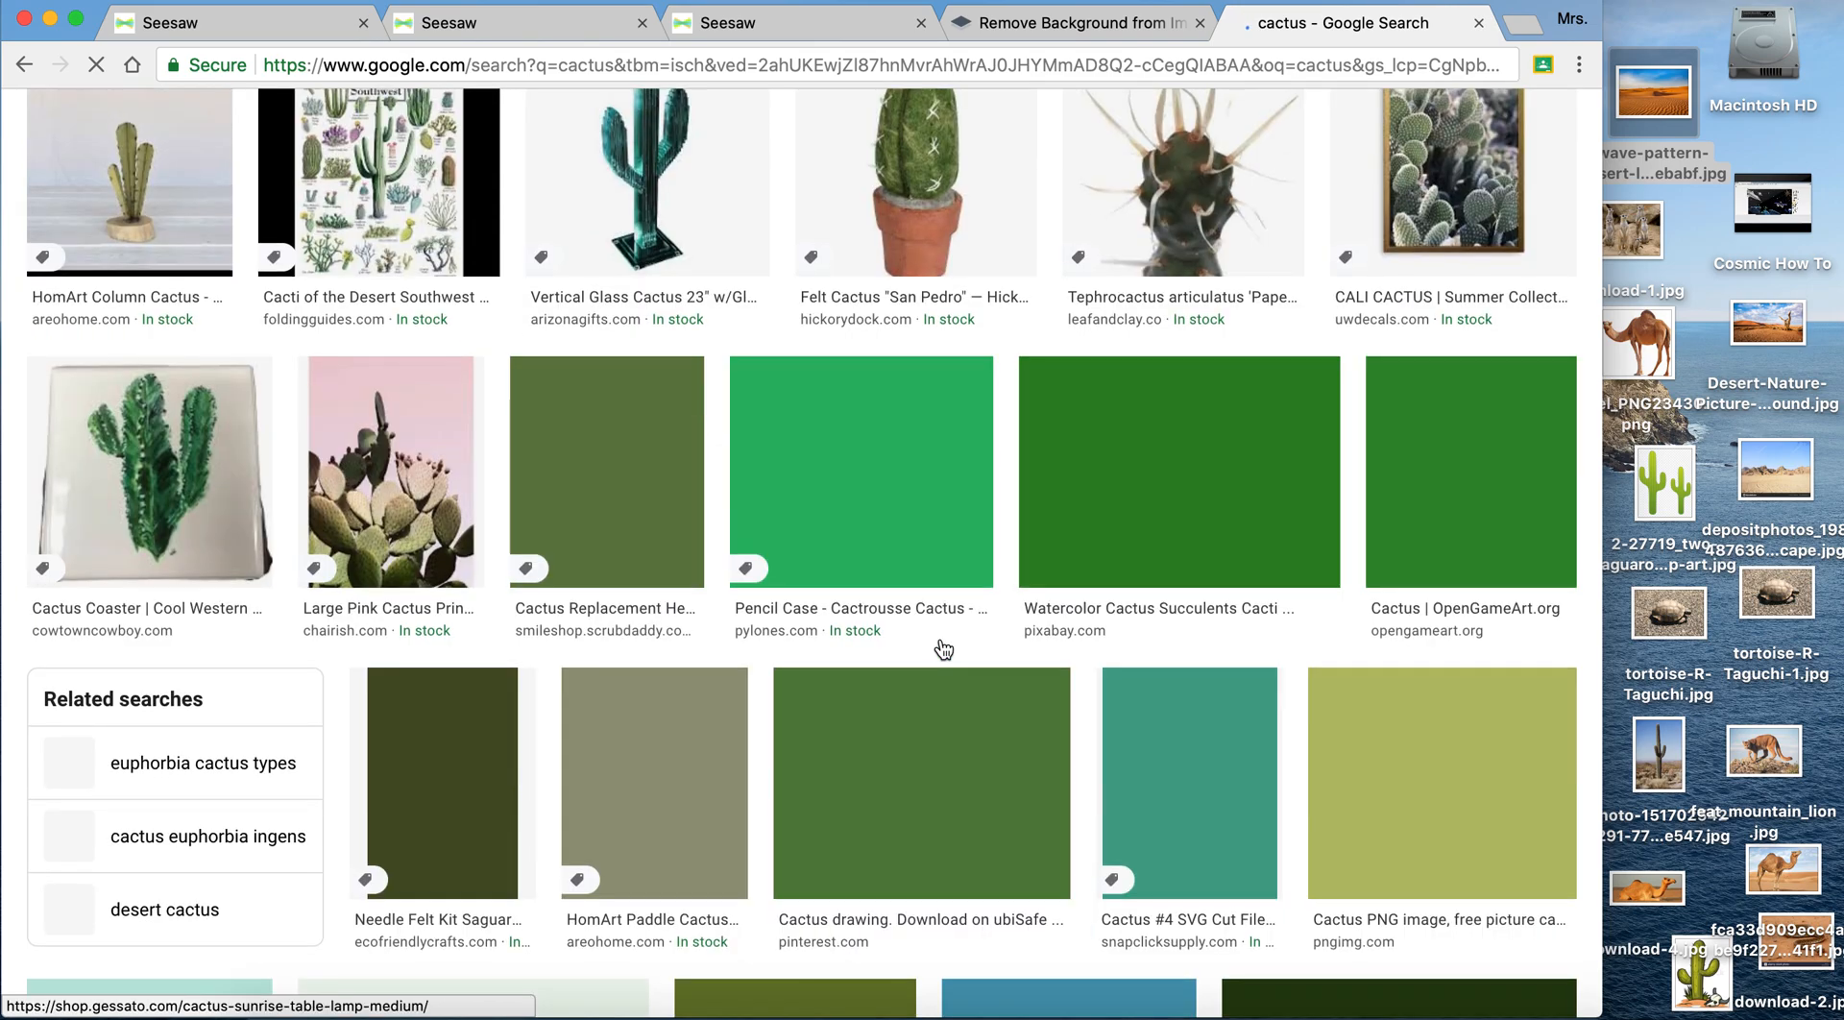
{"action": "scroll", "coordinate": [944, 650], "scroll_direction": "up", "scroll_amount": 4}
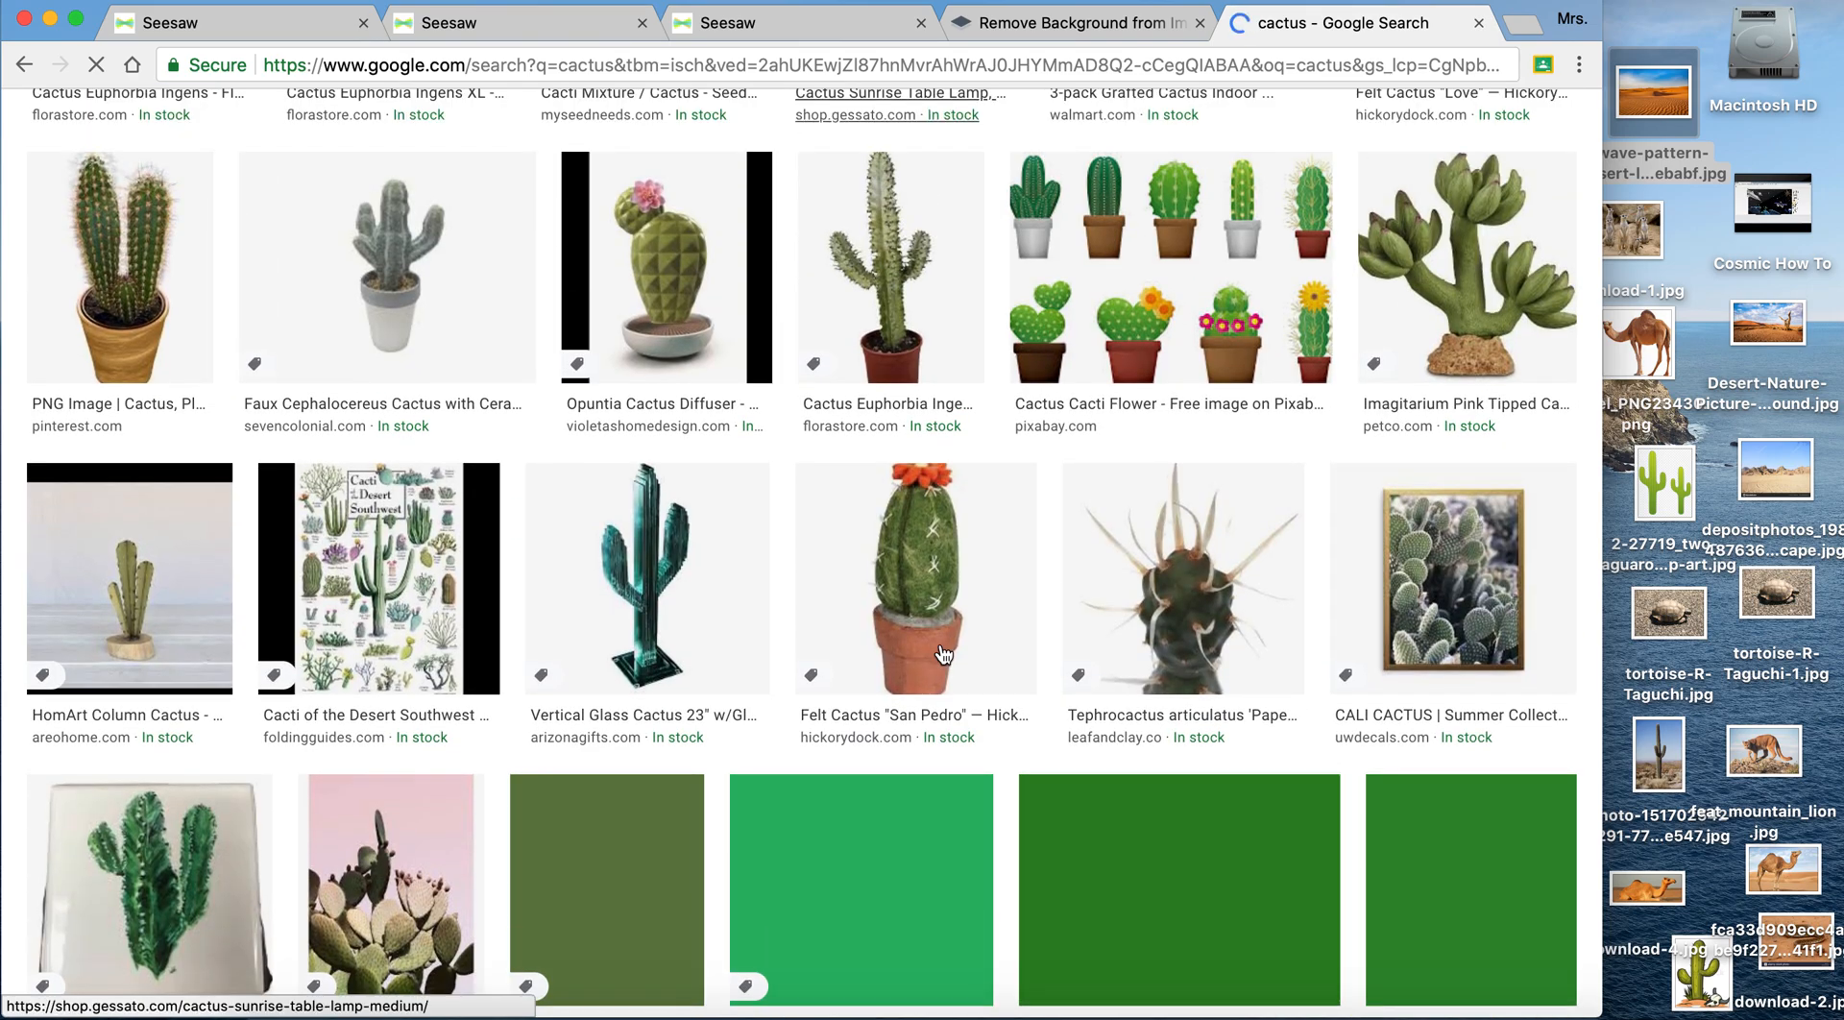
{"action": "scroll", "coordinate": [941, 655], "scroll_direction": "up", "scroll_amount": 6}
- Refine the search to cactus in desert and save the Pinterest Cactus Desert Plant picture to the desktop
{"action": "left_click", "coordinate": [391, 138]}
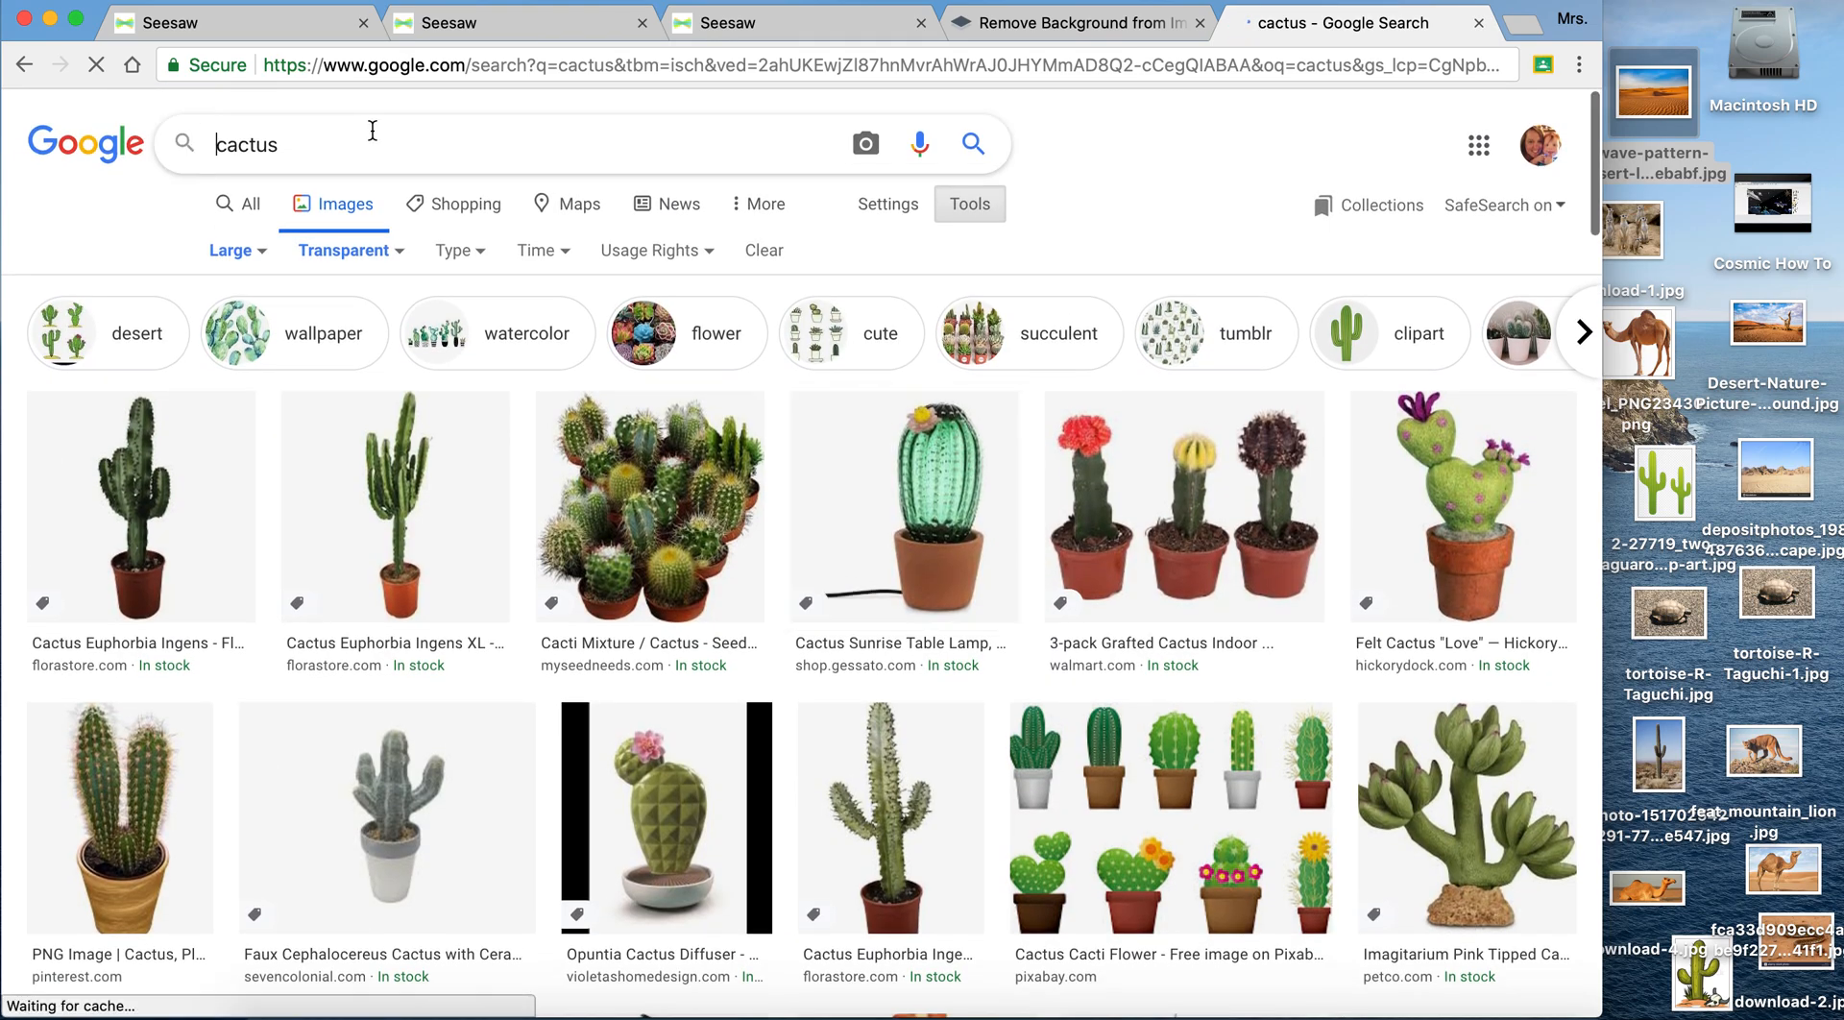
{"action": "left_click", "coordinate": [315, 144]}
{"action": "type", "text": "in "}
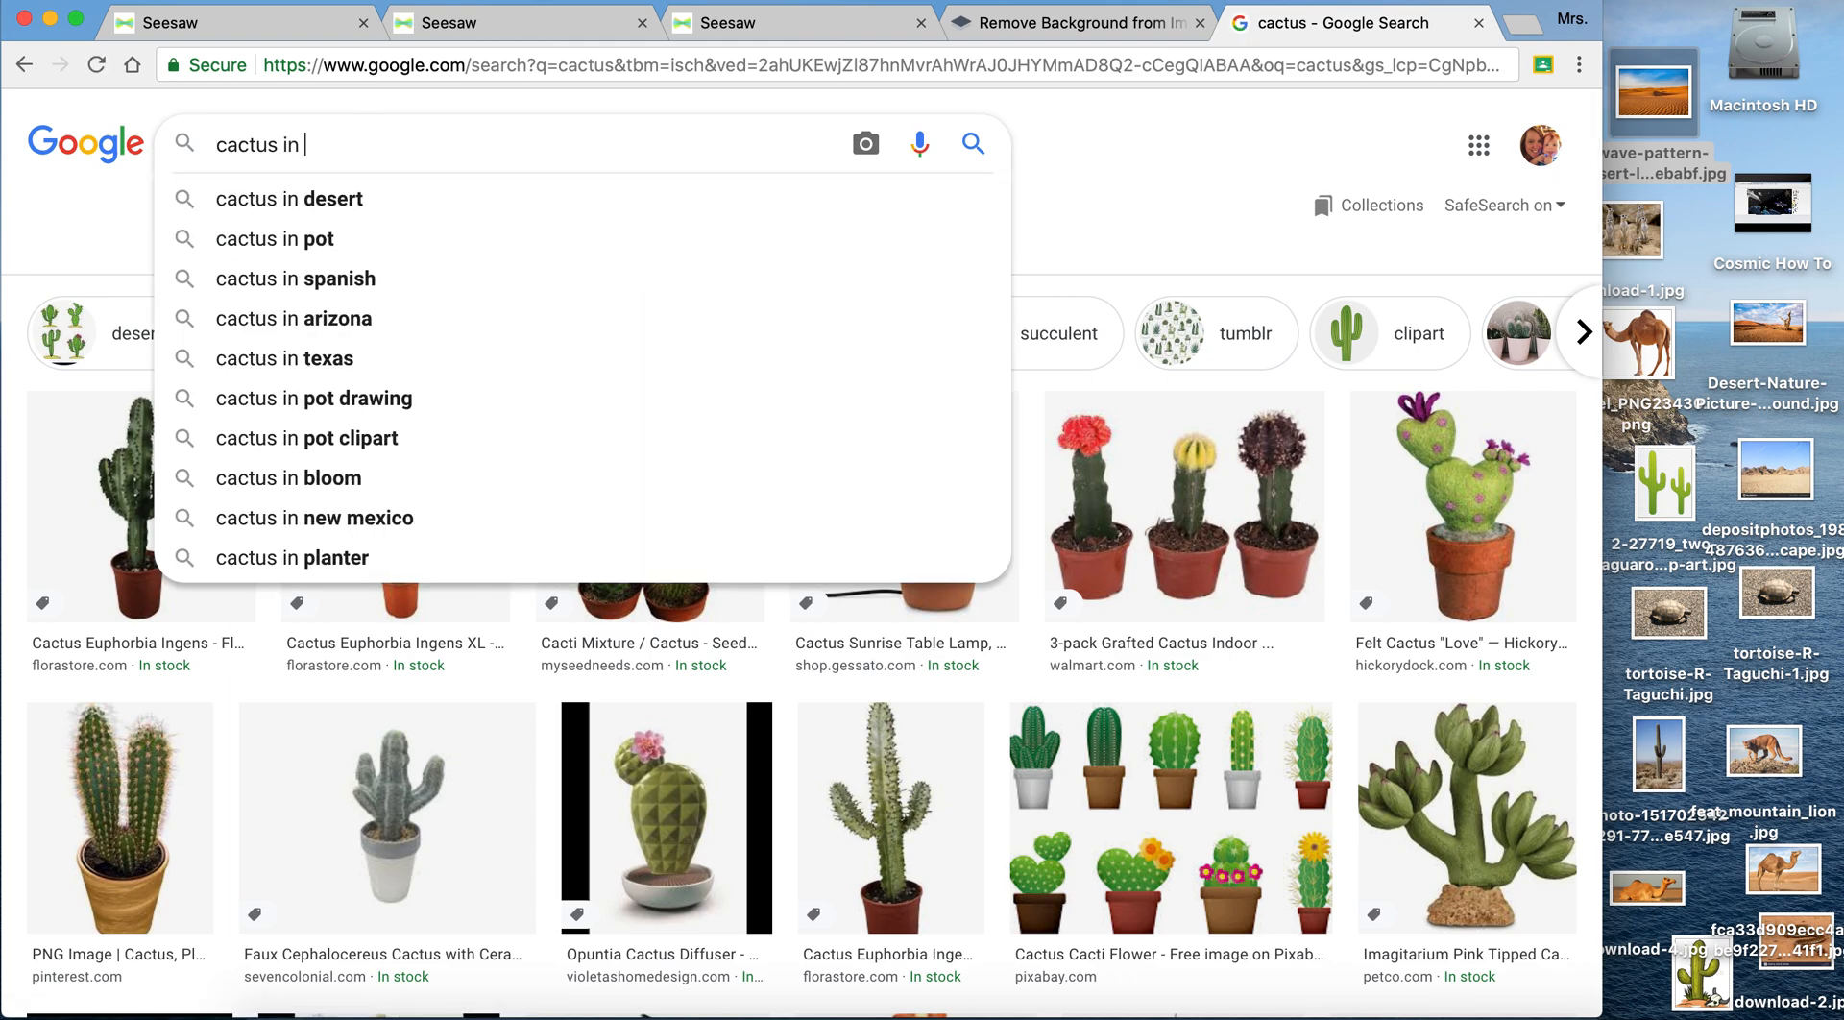
{"action": "type", "text": "desert"}
{"action": "key", "text": "Return"}
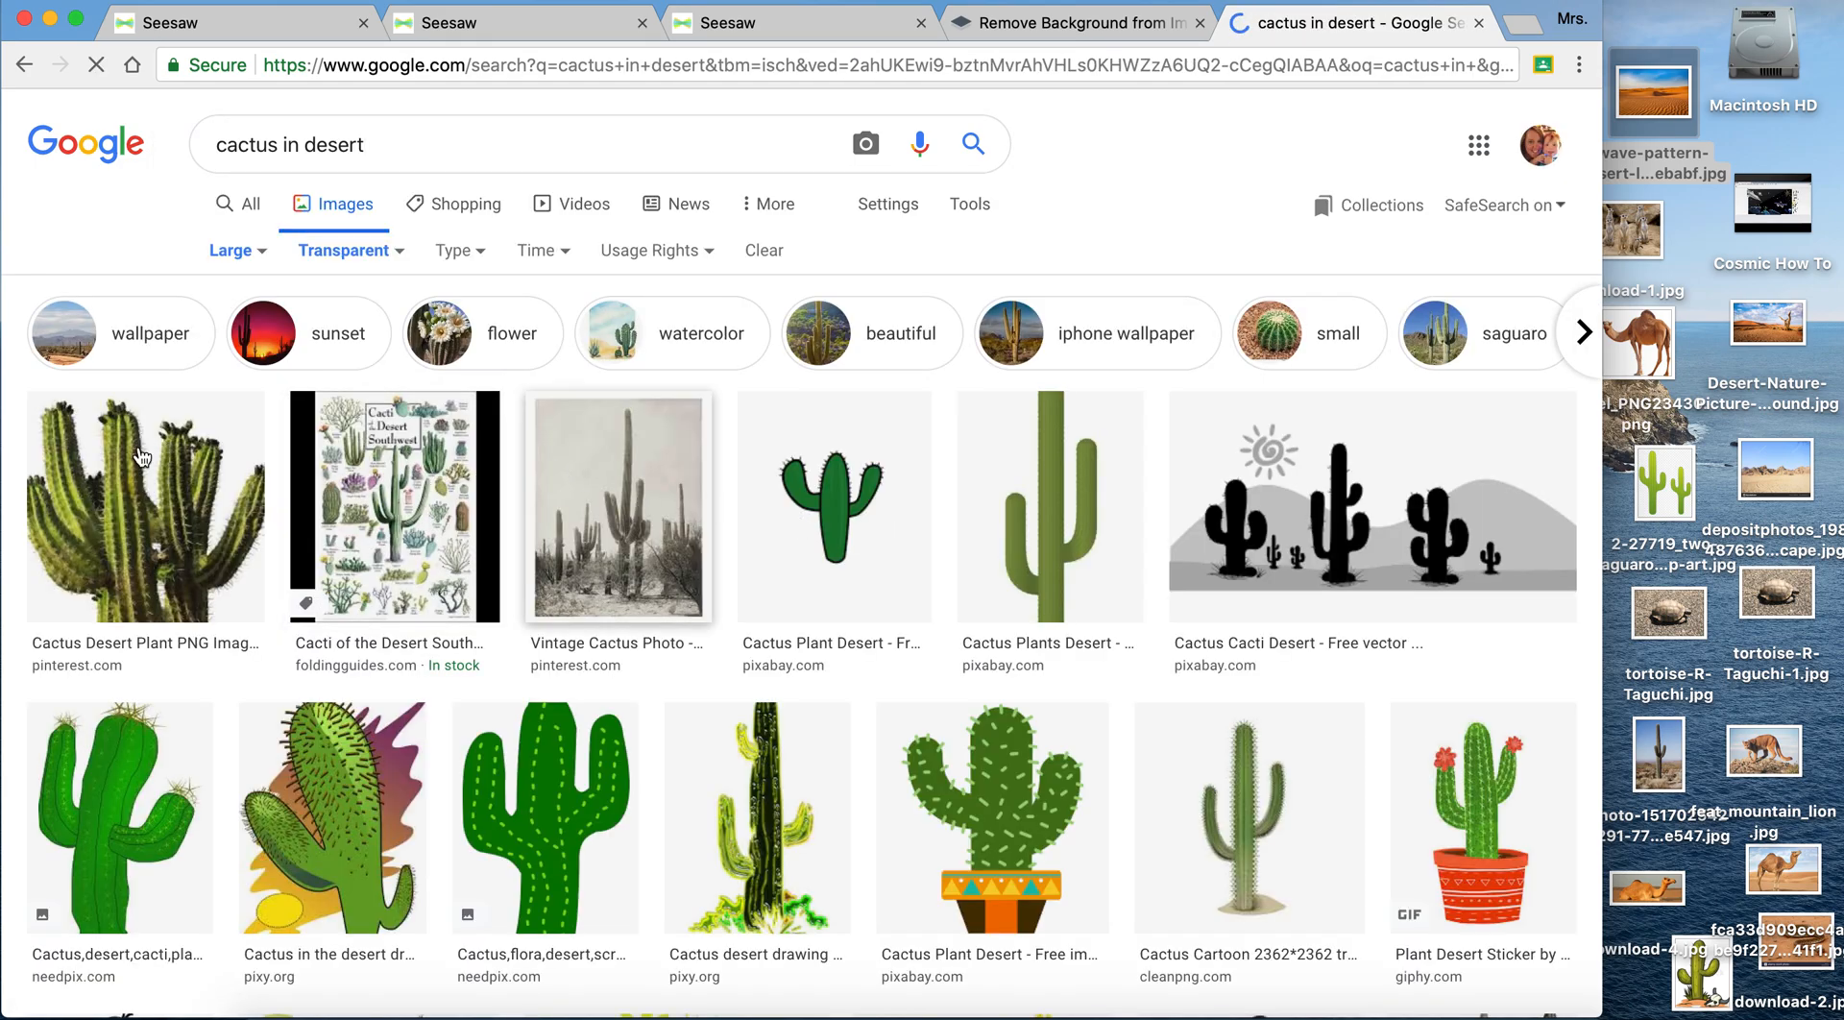
{"action": "left_click", "coordinate": [164, 500]}
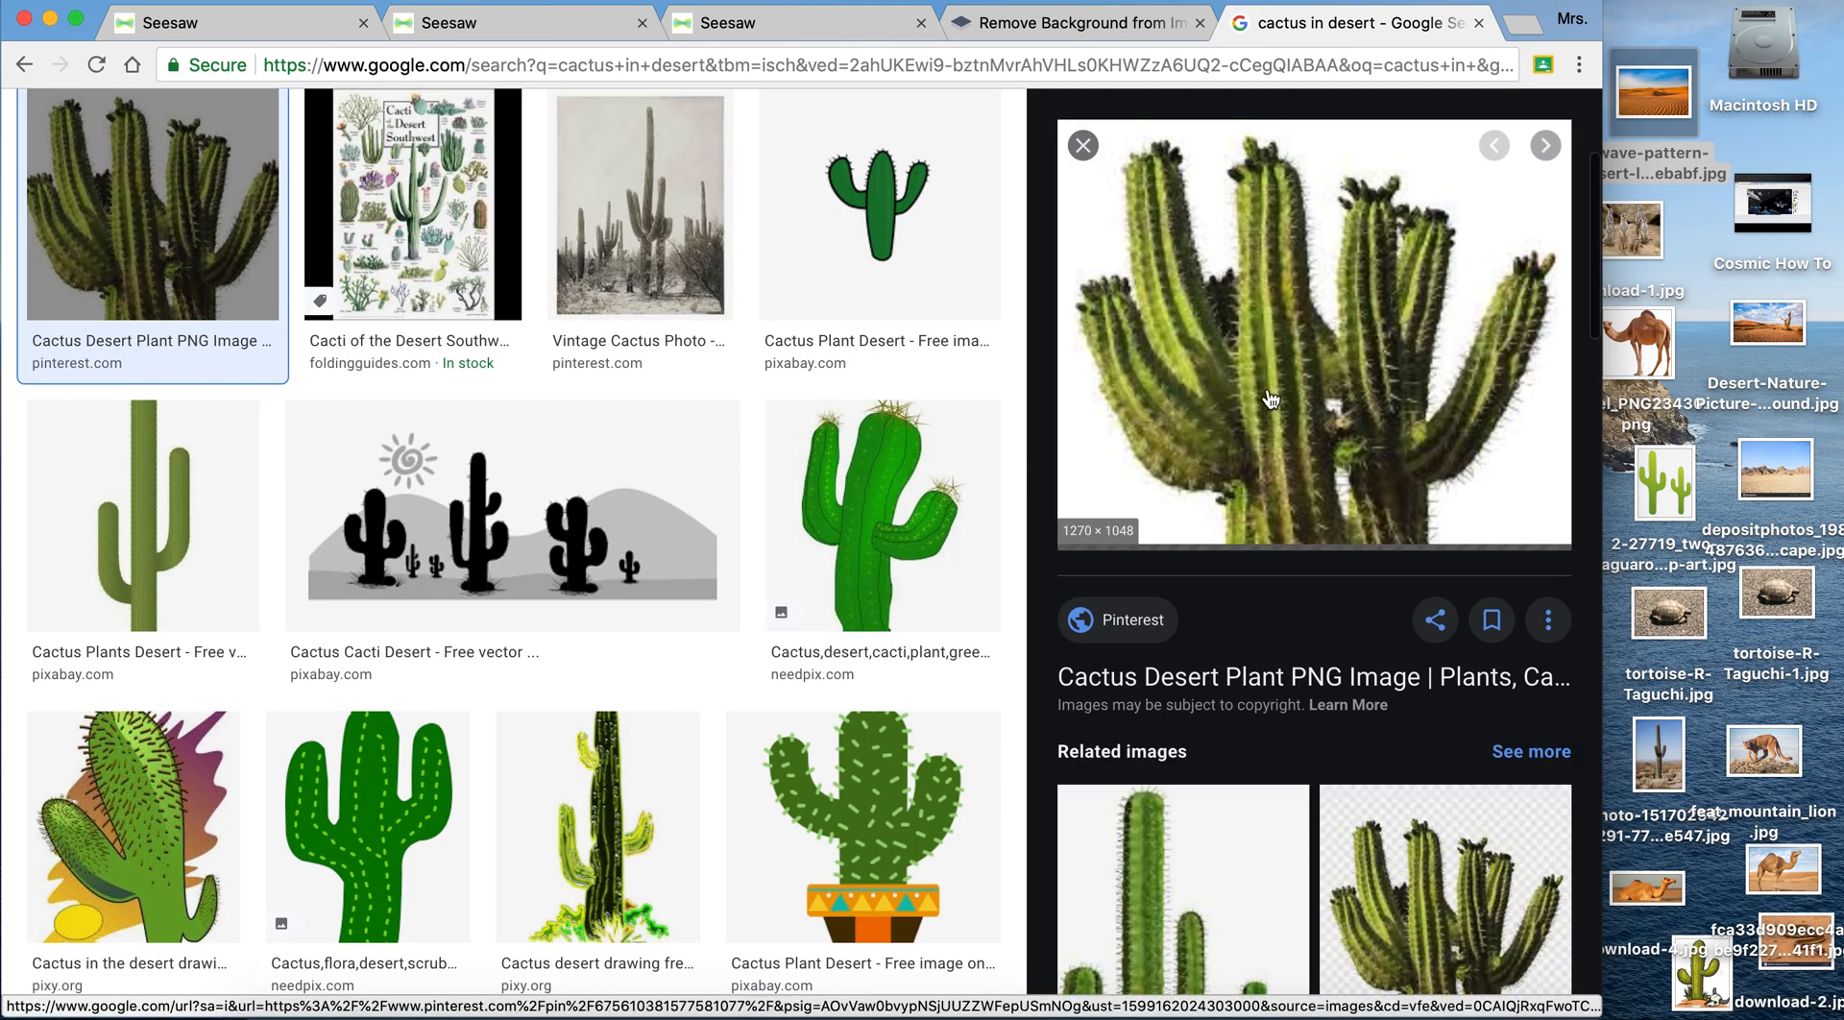
{"action": "left_click_drag", "start_coordinate": [1271, 398], "coordinate": [1640, 673]}
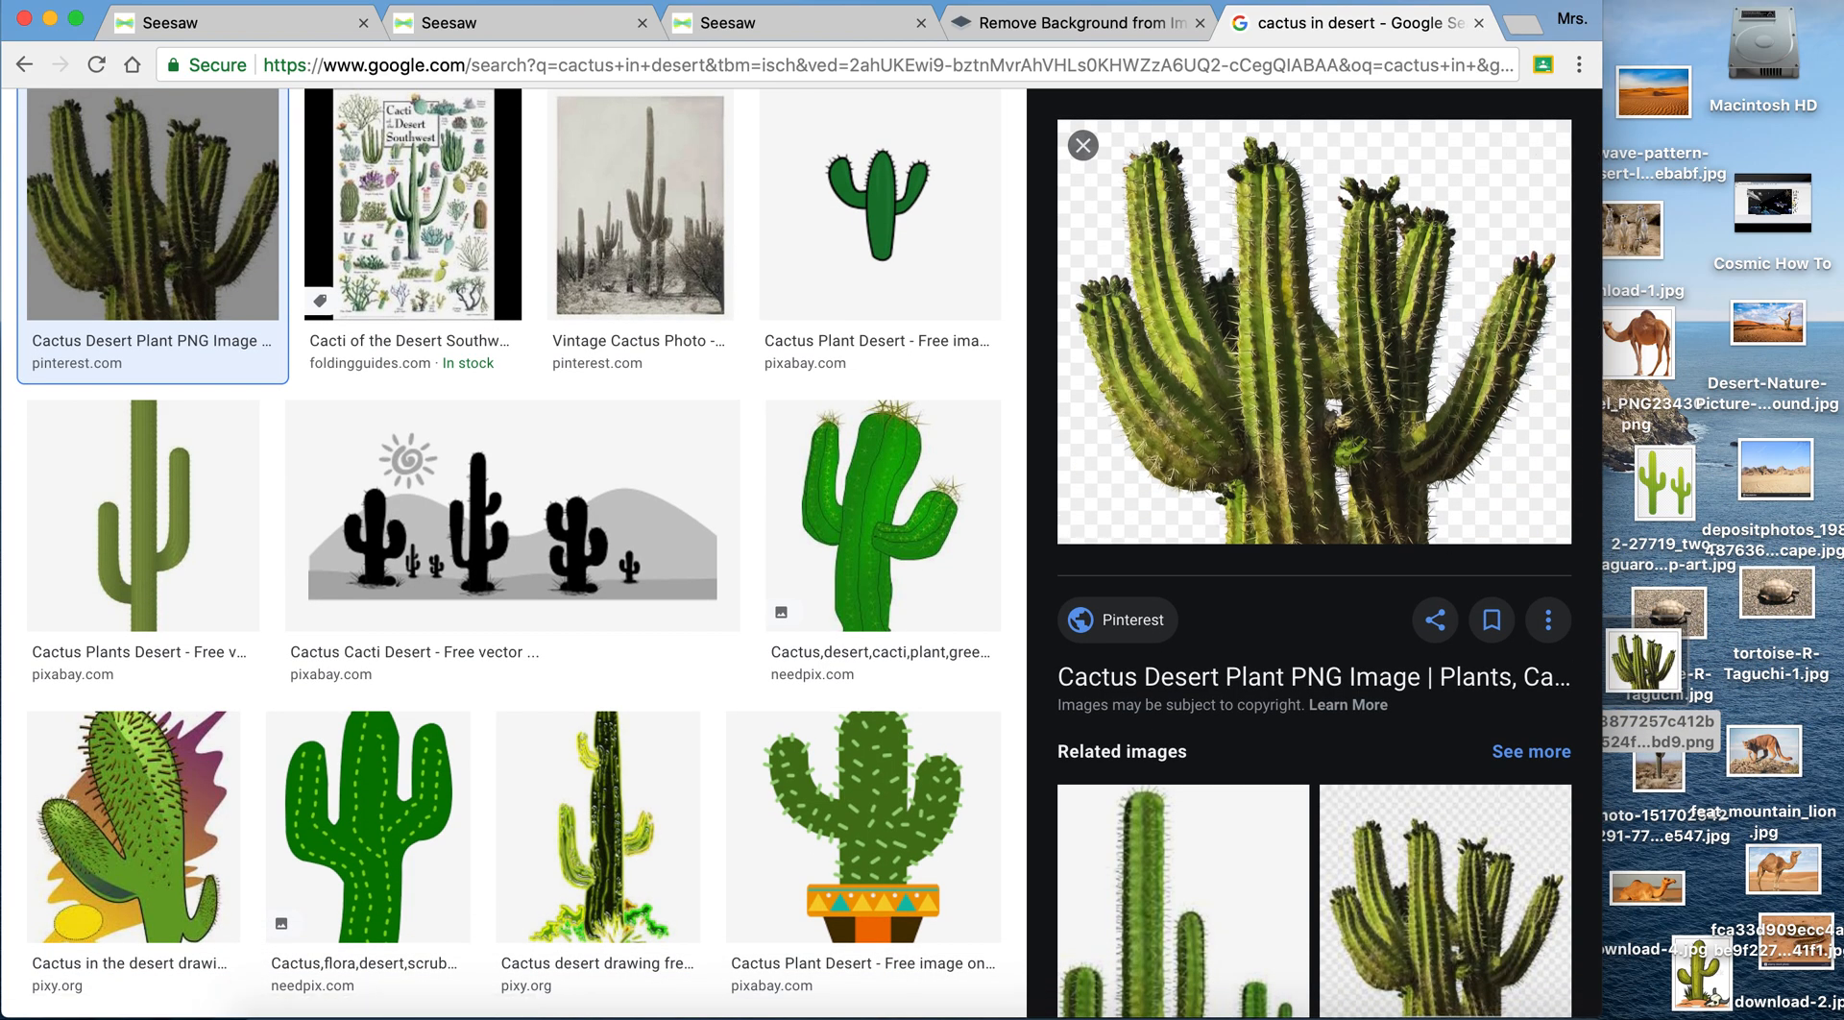
- Insert the saved cactus picture into the Seesaw template, shrink it and place it at the top of the blank strip beside the background
{"action": "left_click", "coordinate": [787, 19]}
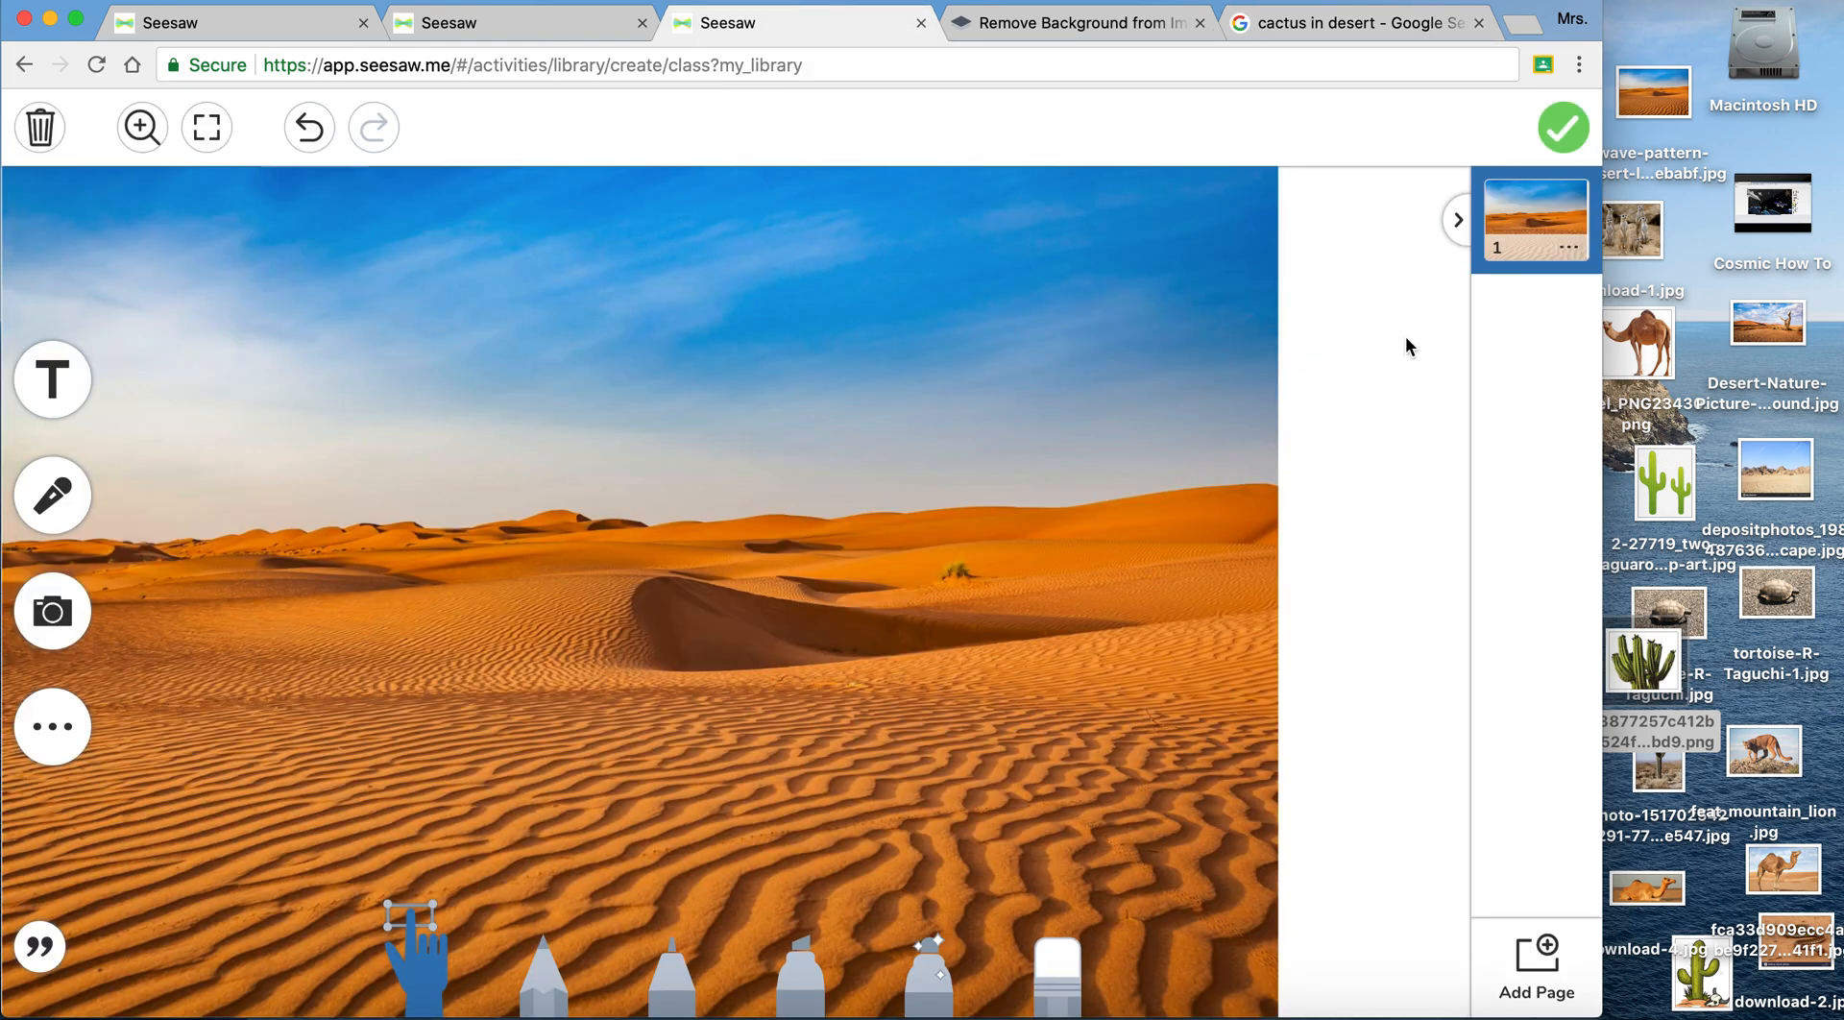
{"action": "left_click_drag", "start_coordinate": [1643, 673], "coordinate": [1109, 543]}
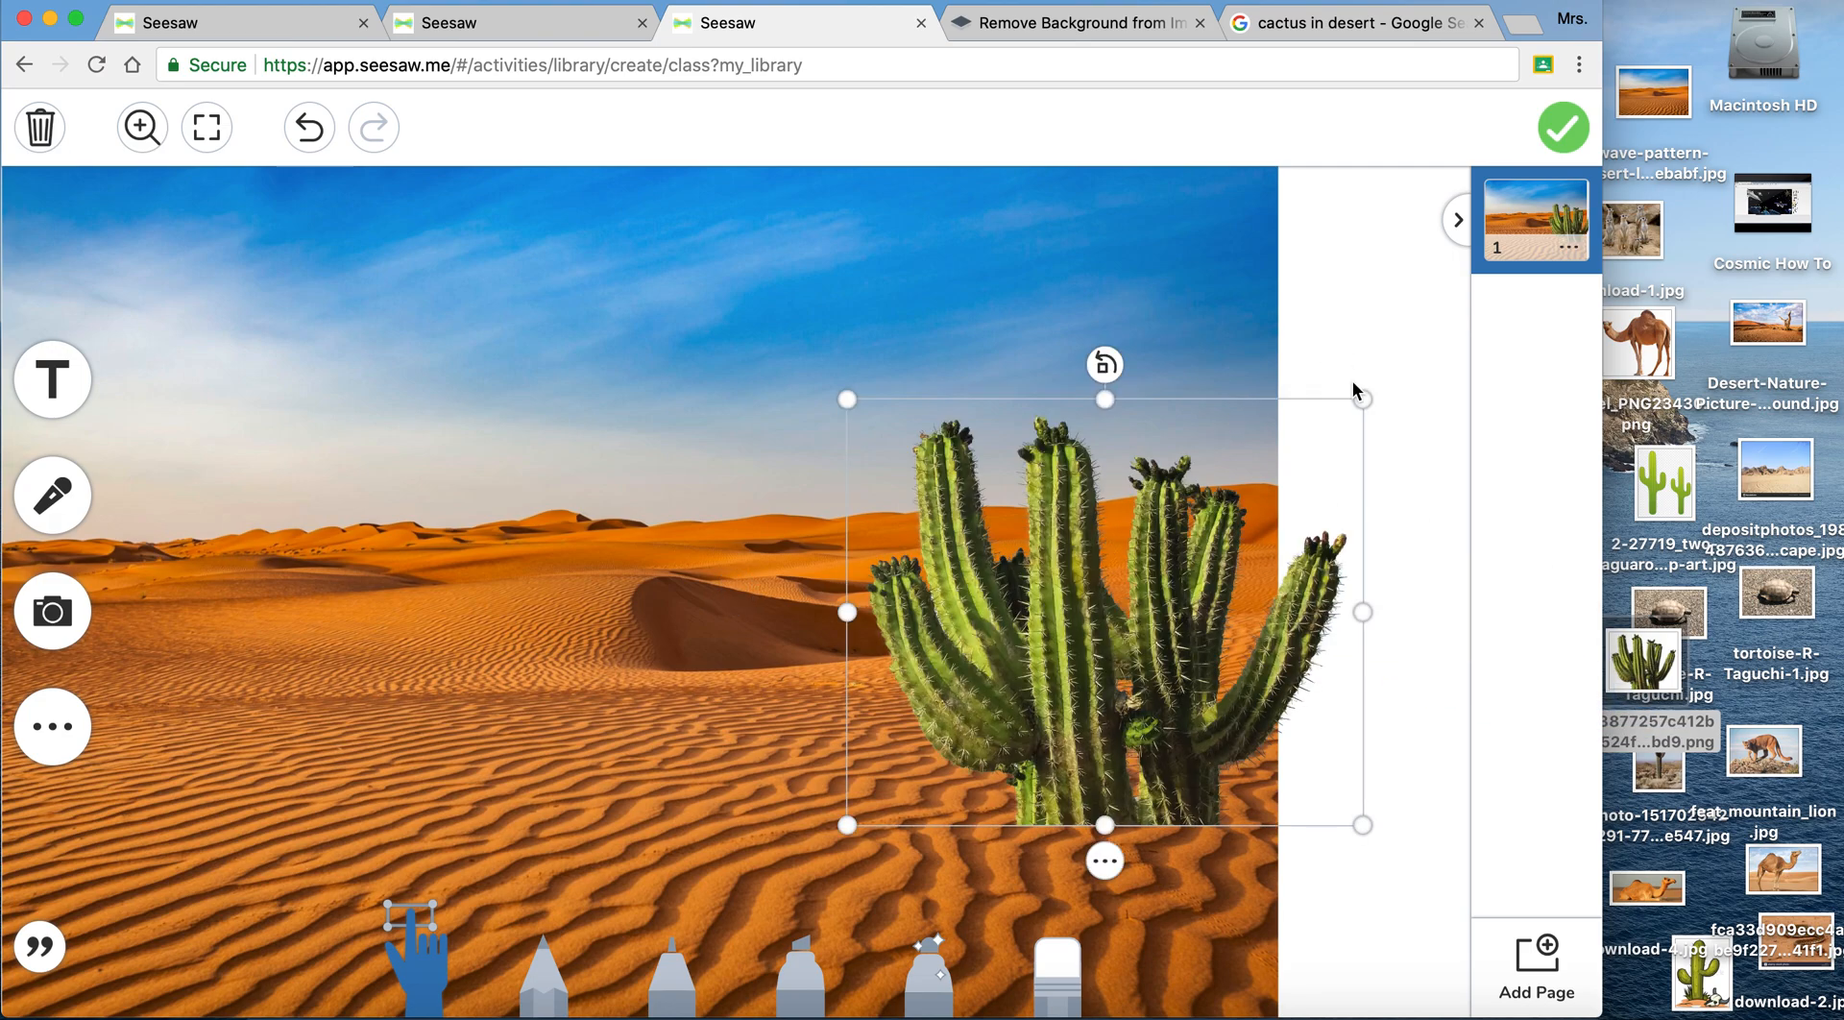
{"action": "left_click_drag", "start_coordinate": [1362, 402], "coordinate": [1353, 242]}
{"action": "left_click", "coordinate": [1419, 487]}
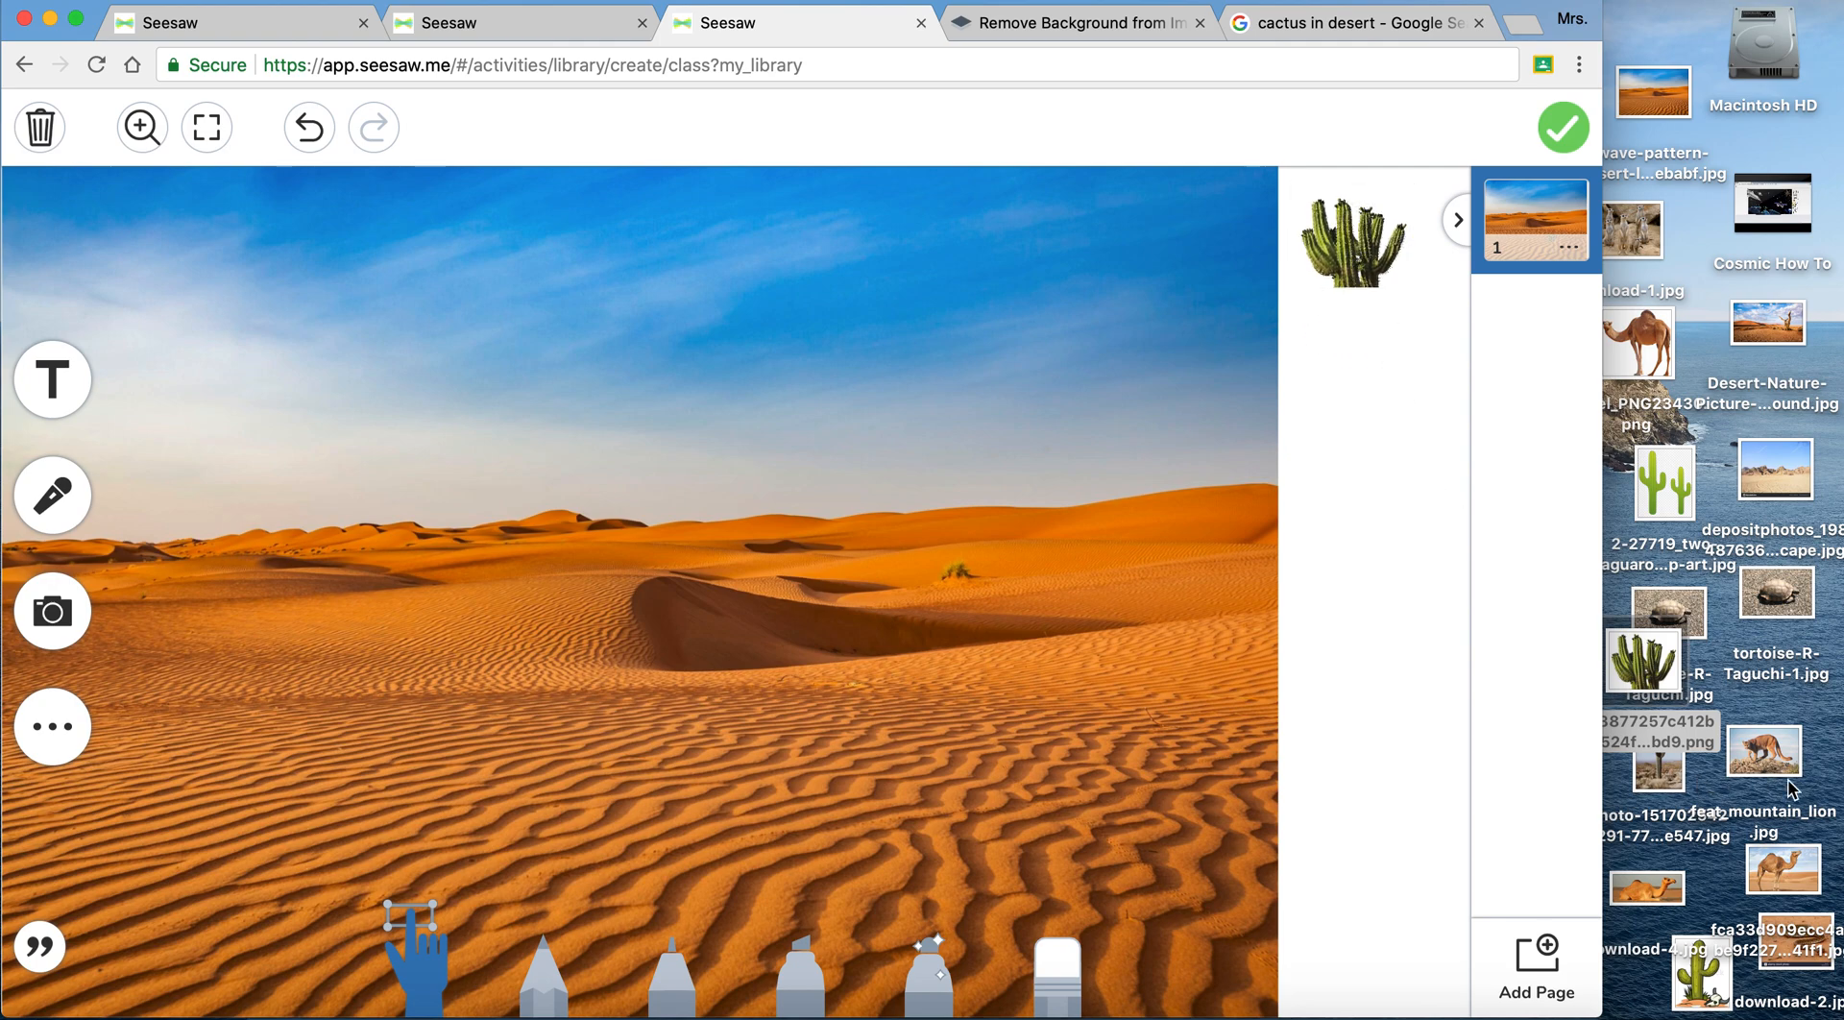
- Insert the camel PNG from the desktop into the template, shrink it and place it below the cactus in the blank strip
{"action": "left_click_drag", "start_coordinate": [1661, 360], "coordinate": [972, 481]}
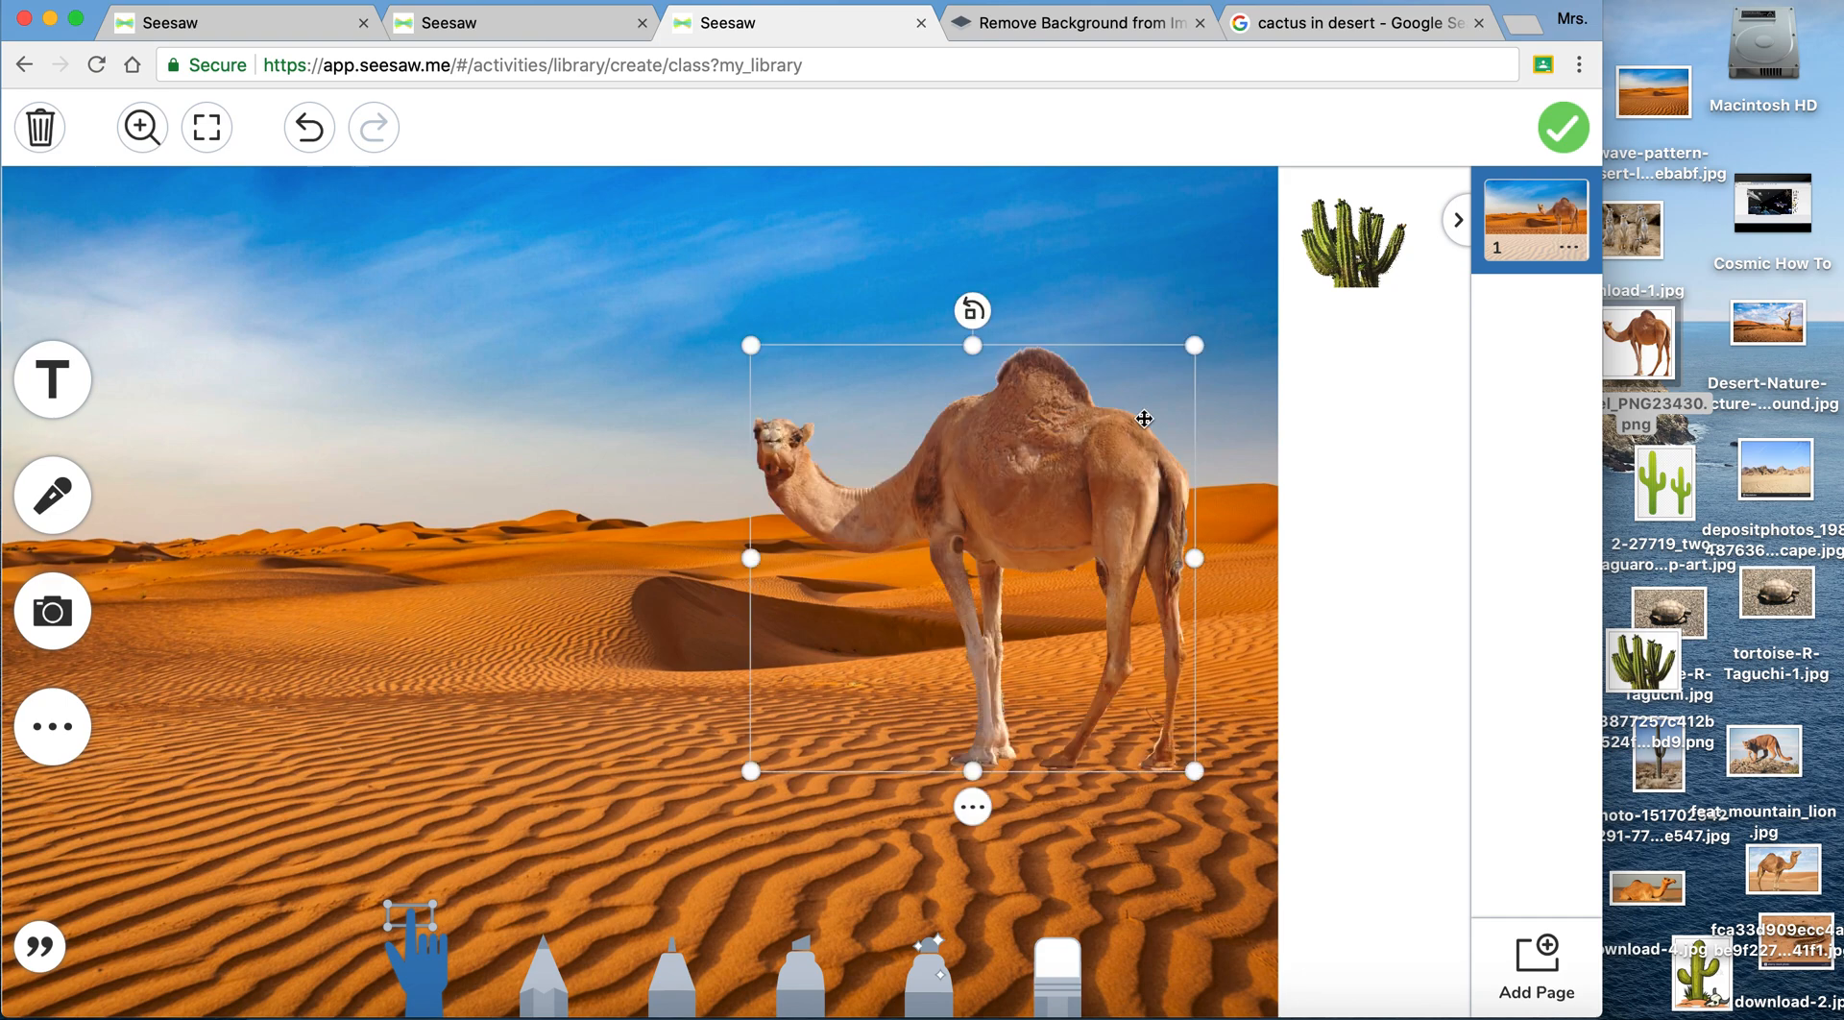
{"action": "left_click_drag", "start_coordinate": [1194, 344], "coordinate": [1390, 357]}
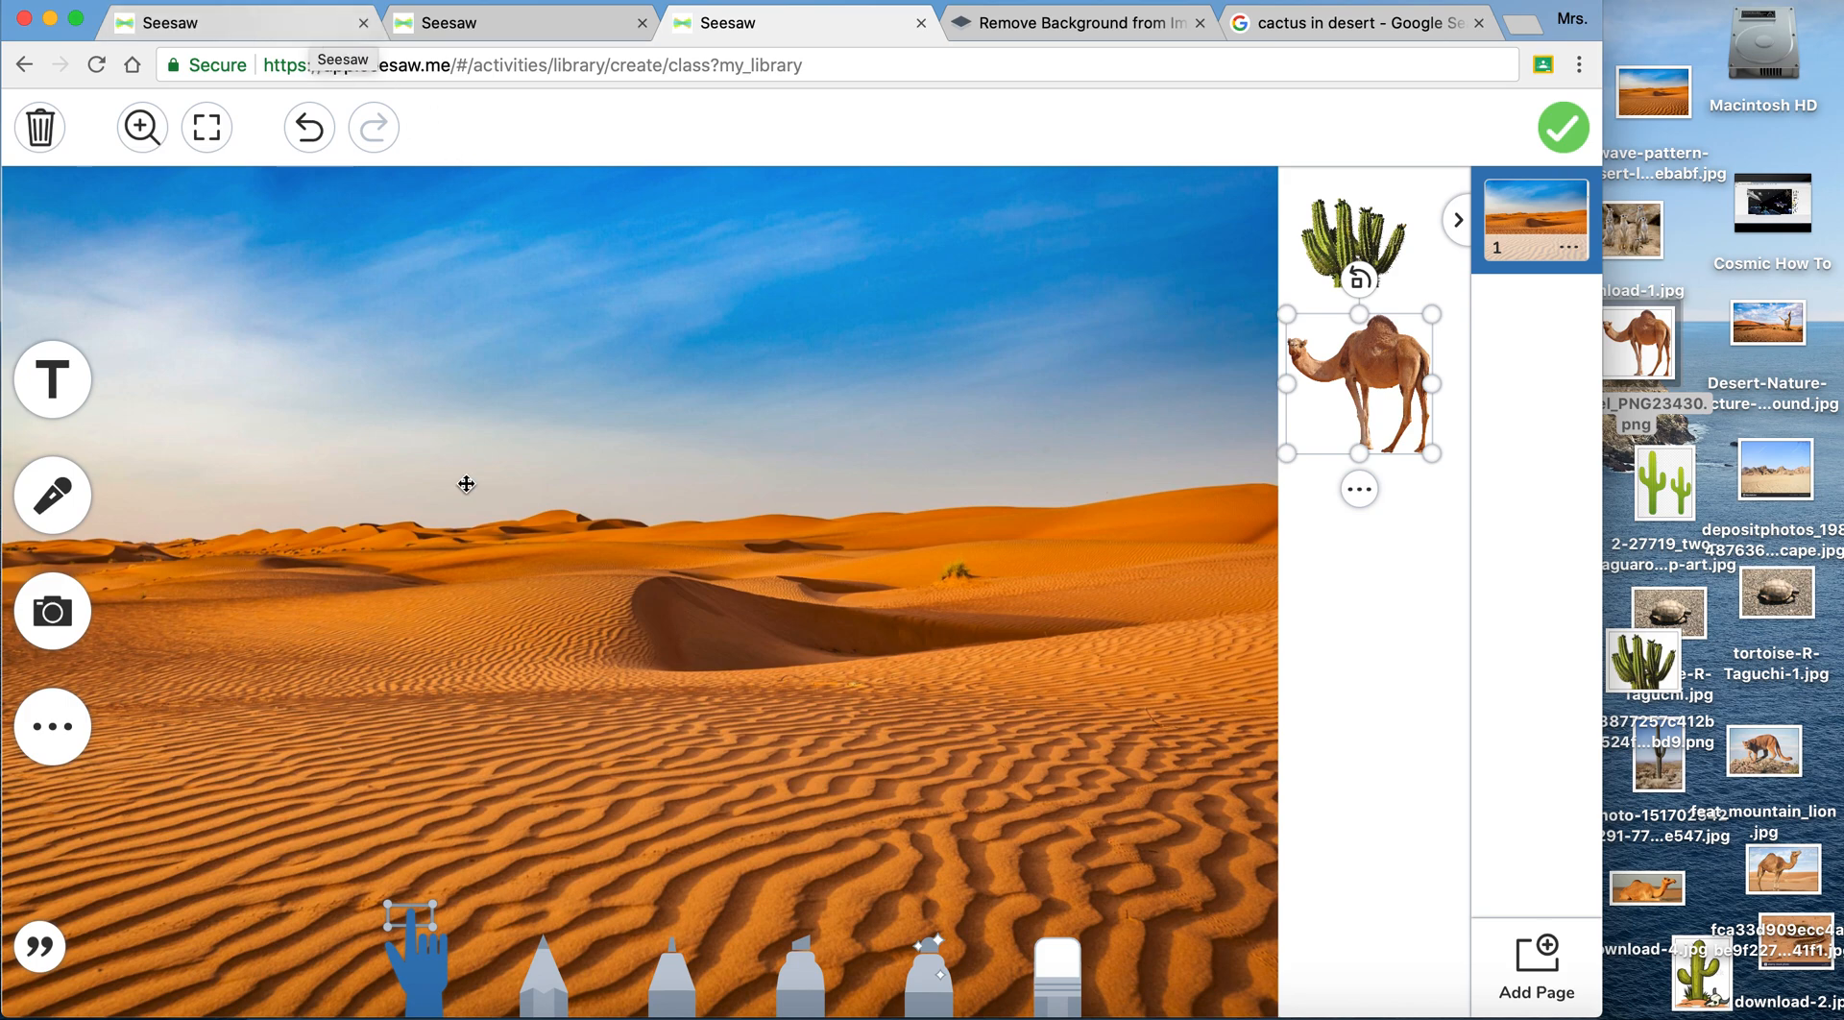
{"action": "left_click", "coordinate": [1395, 591]}
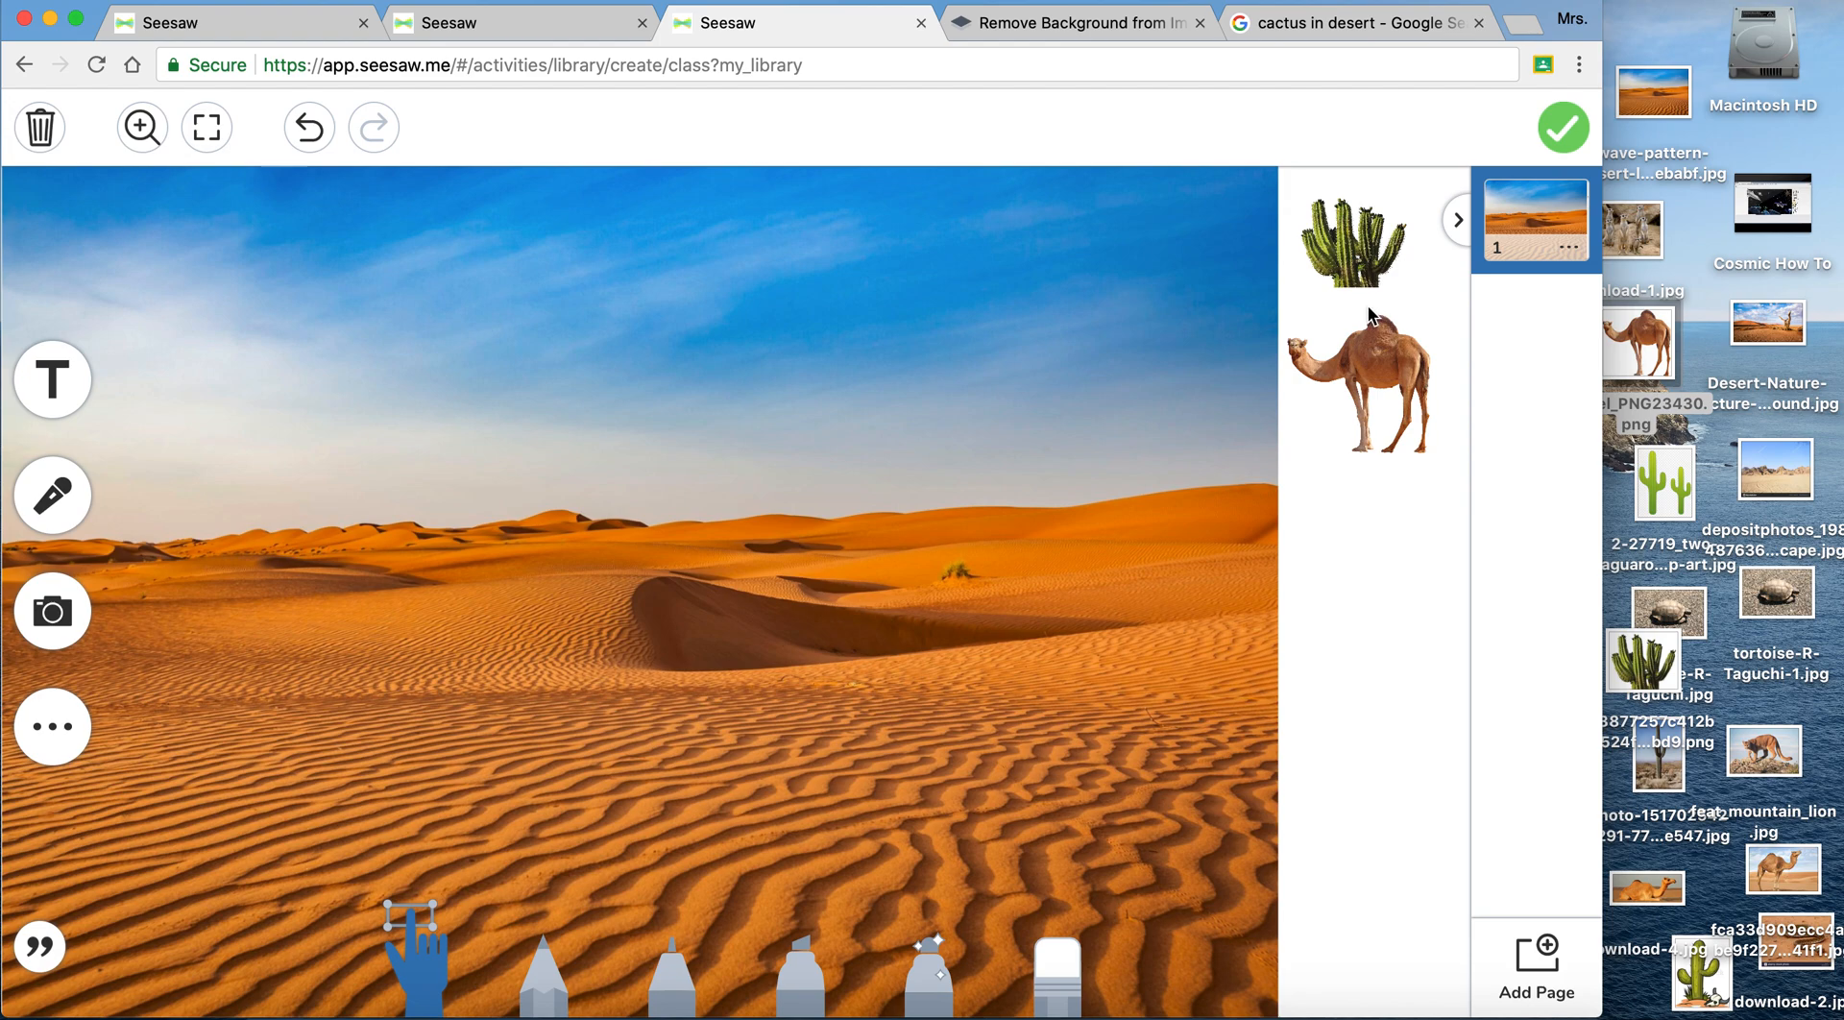
- Duplicate page 1 of the drawing template
{"action": "left_click", "coordinate": [1570, 252]}
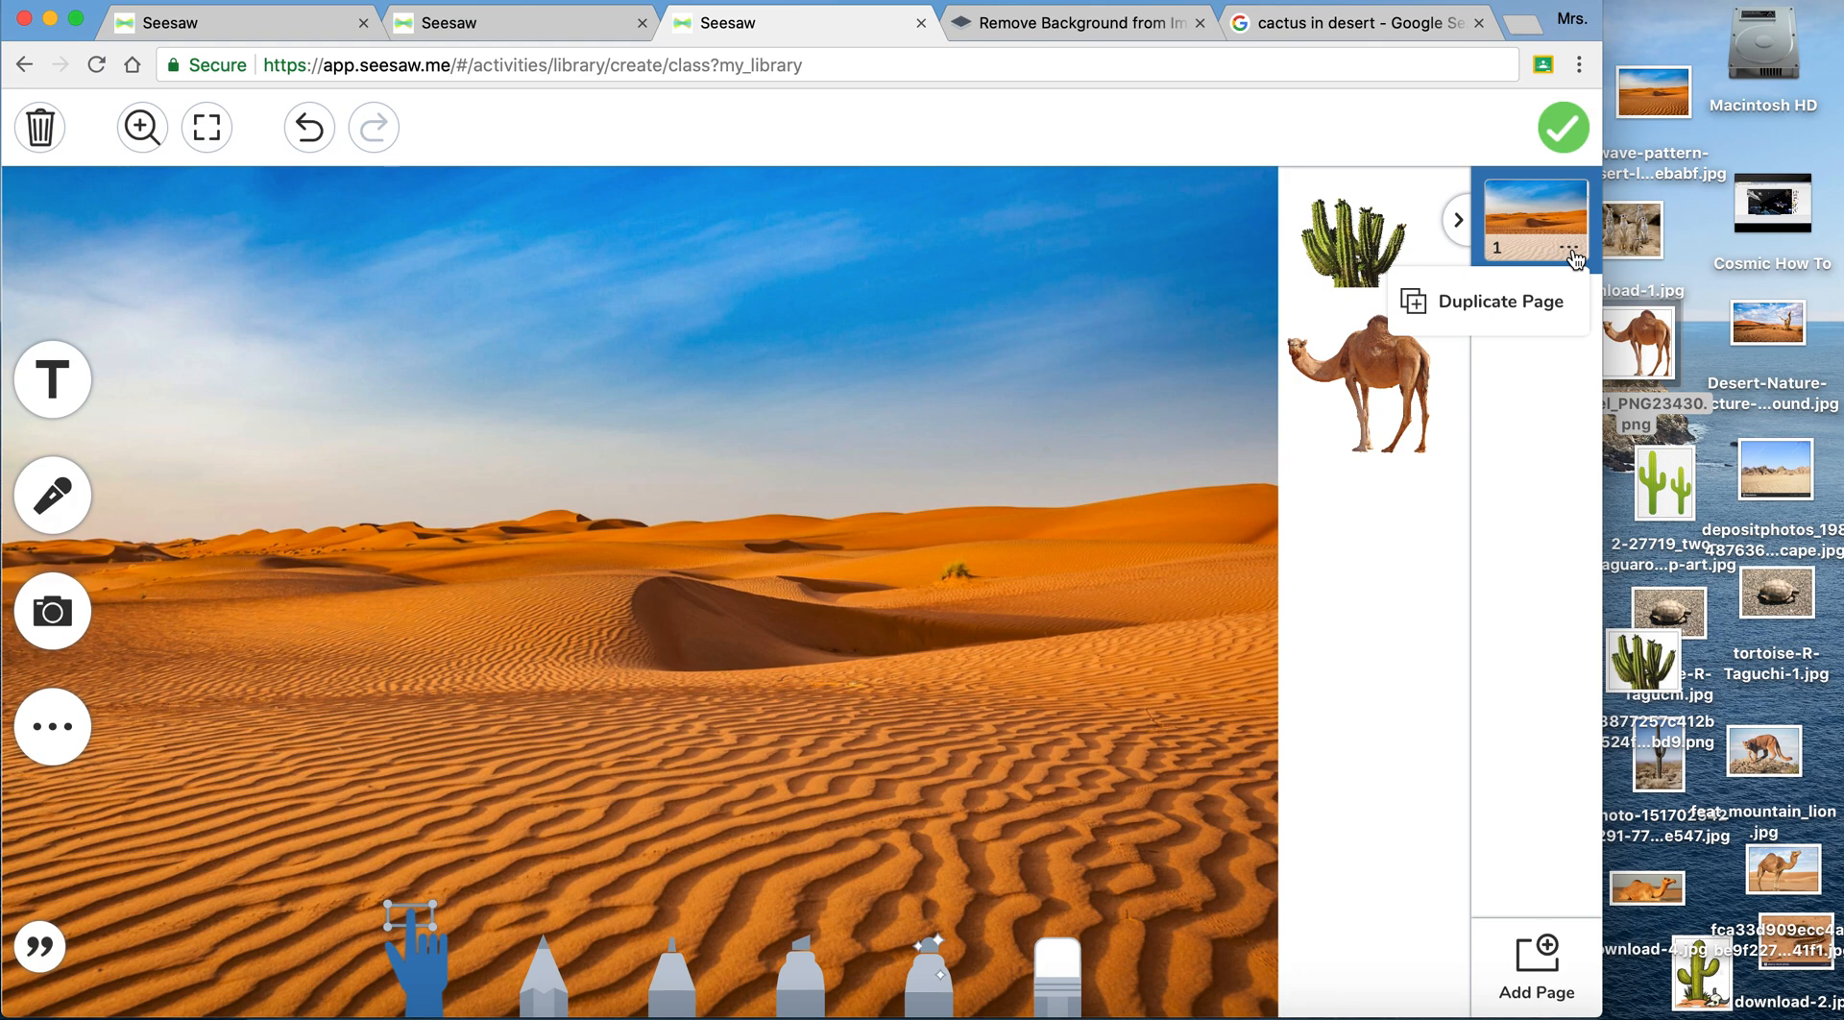
{"action": "left_click", "coordinate": [1531, 303]}
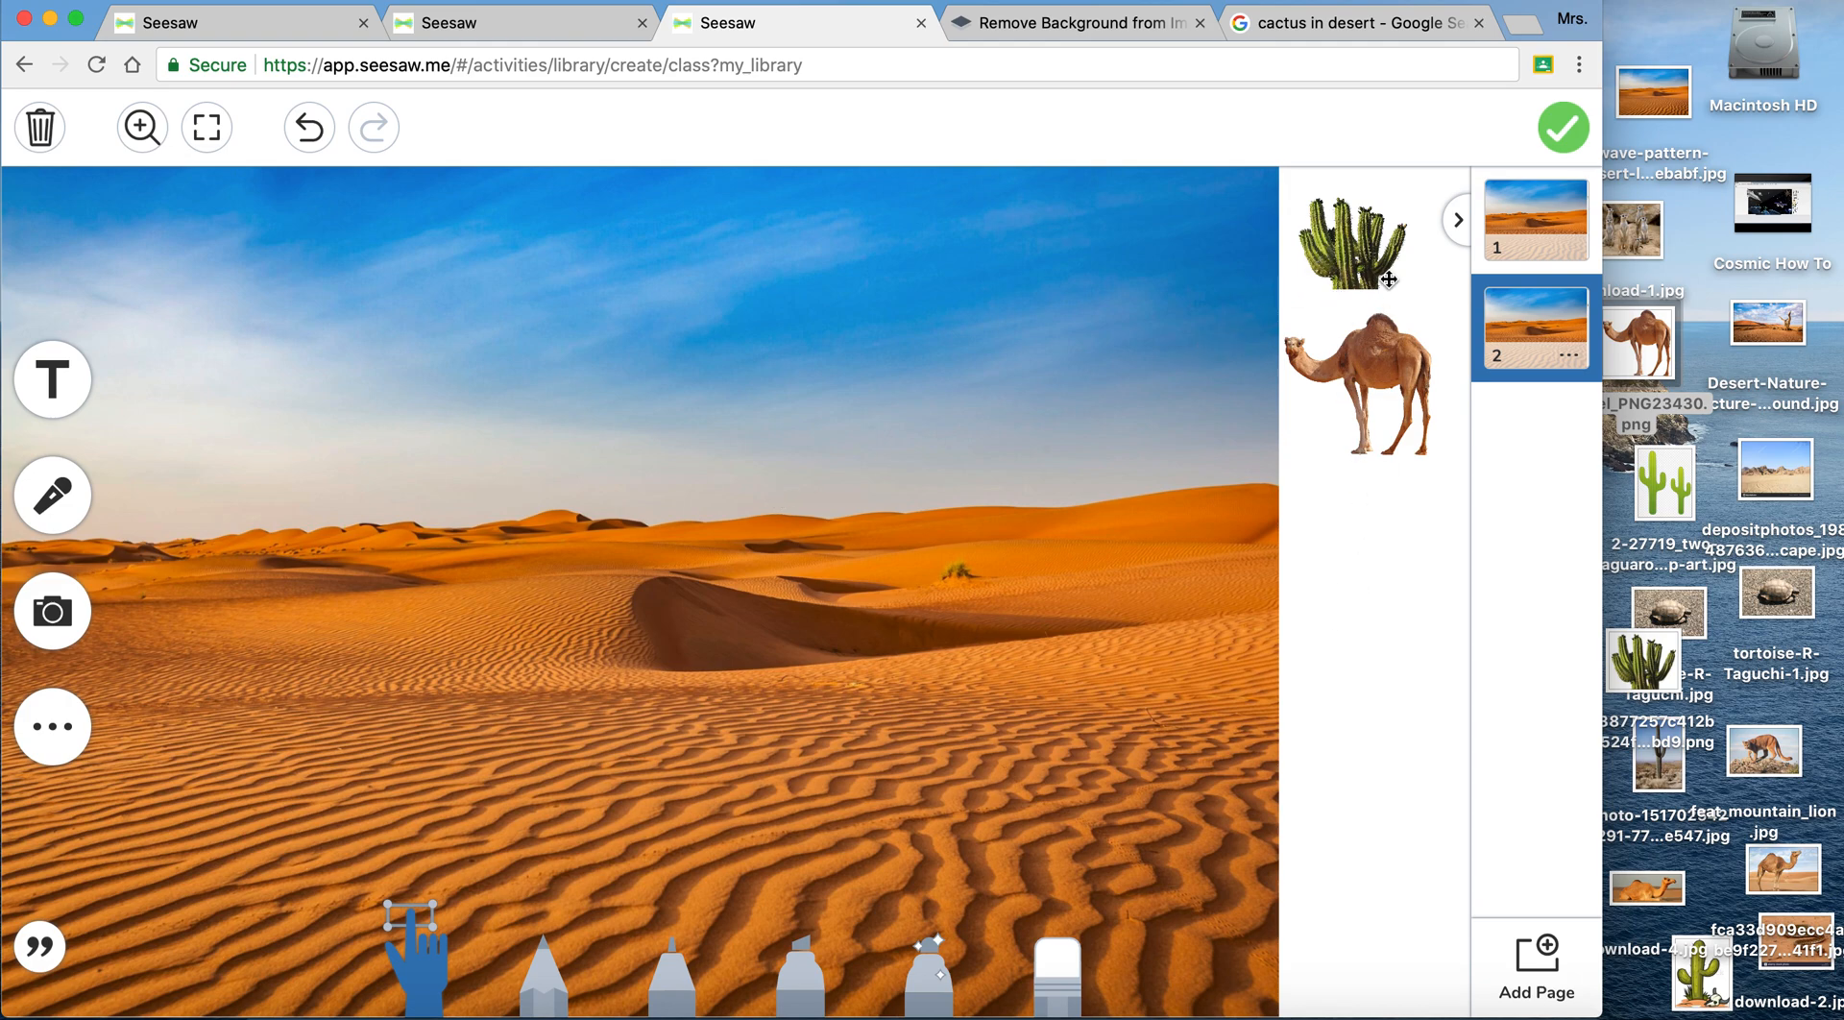
- Unlock the desert dunes background on page 2 of the template and delete it
{"action": "left_click", "coordinate": [921, 686]}
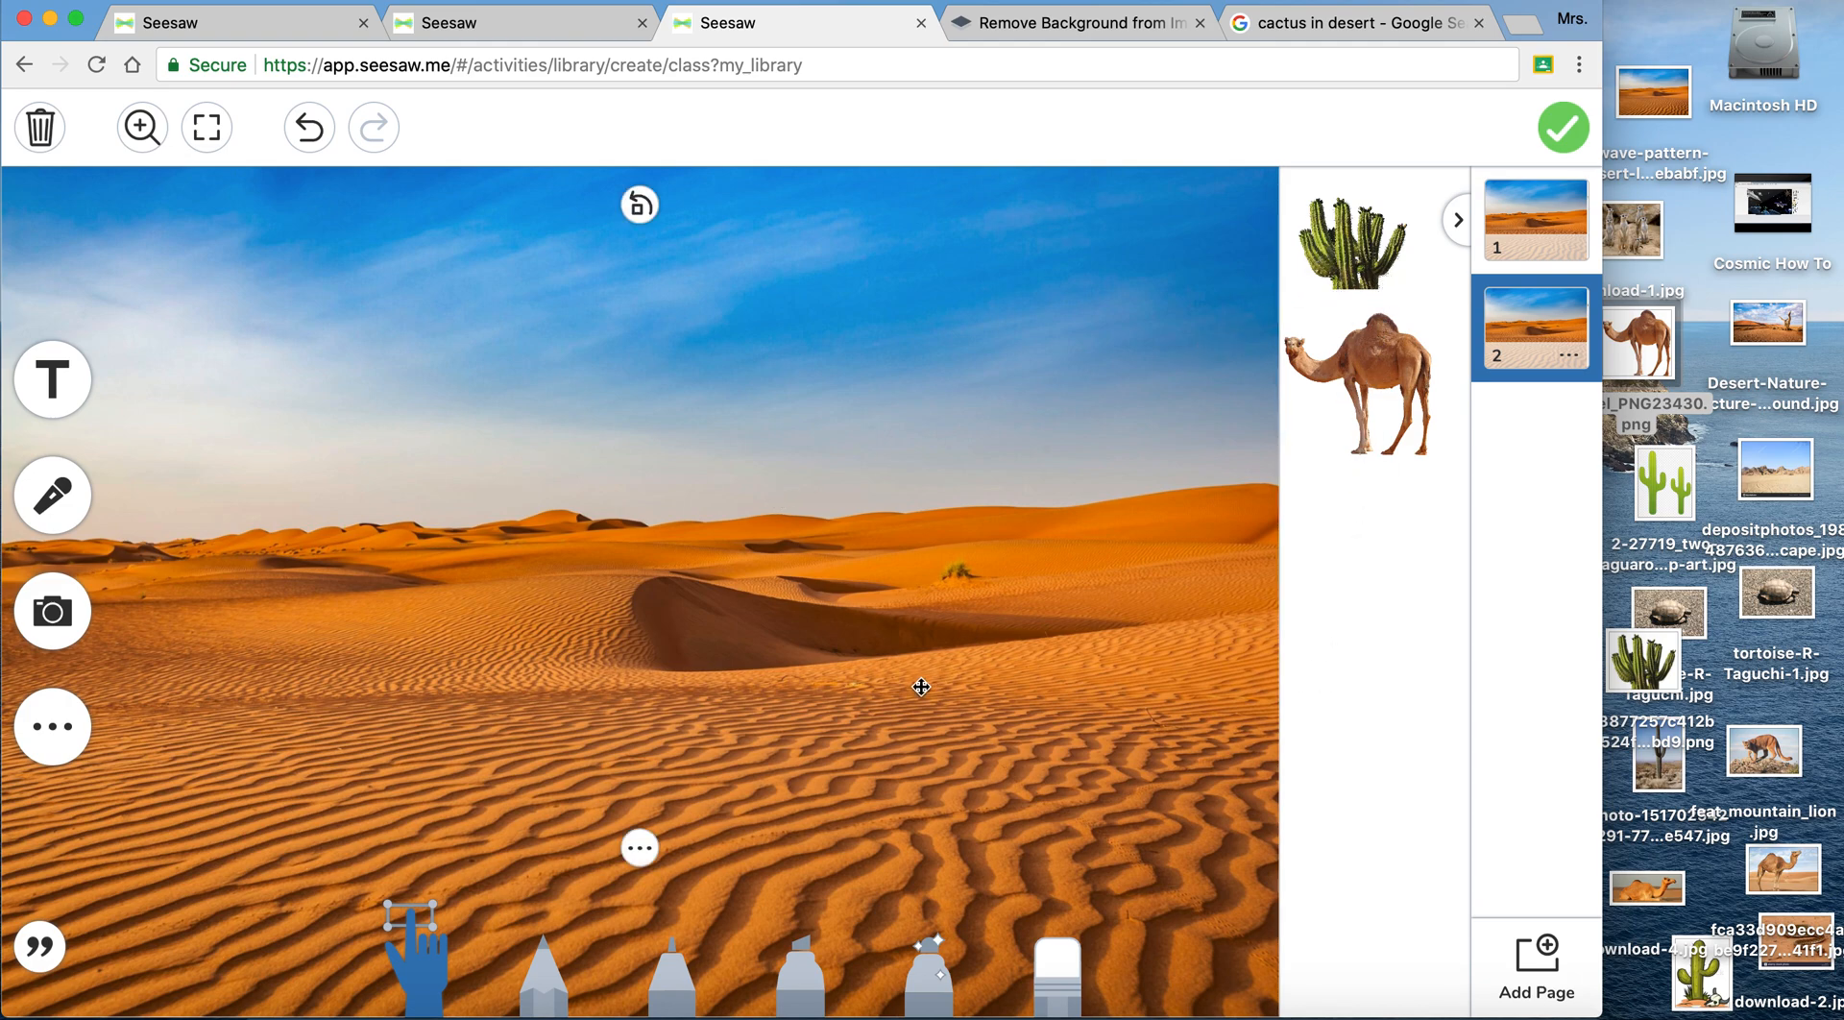
{"action": "left_click", "coordinate": [639, 847]}
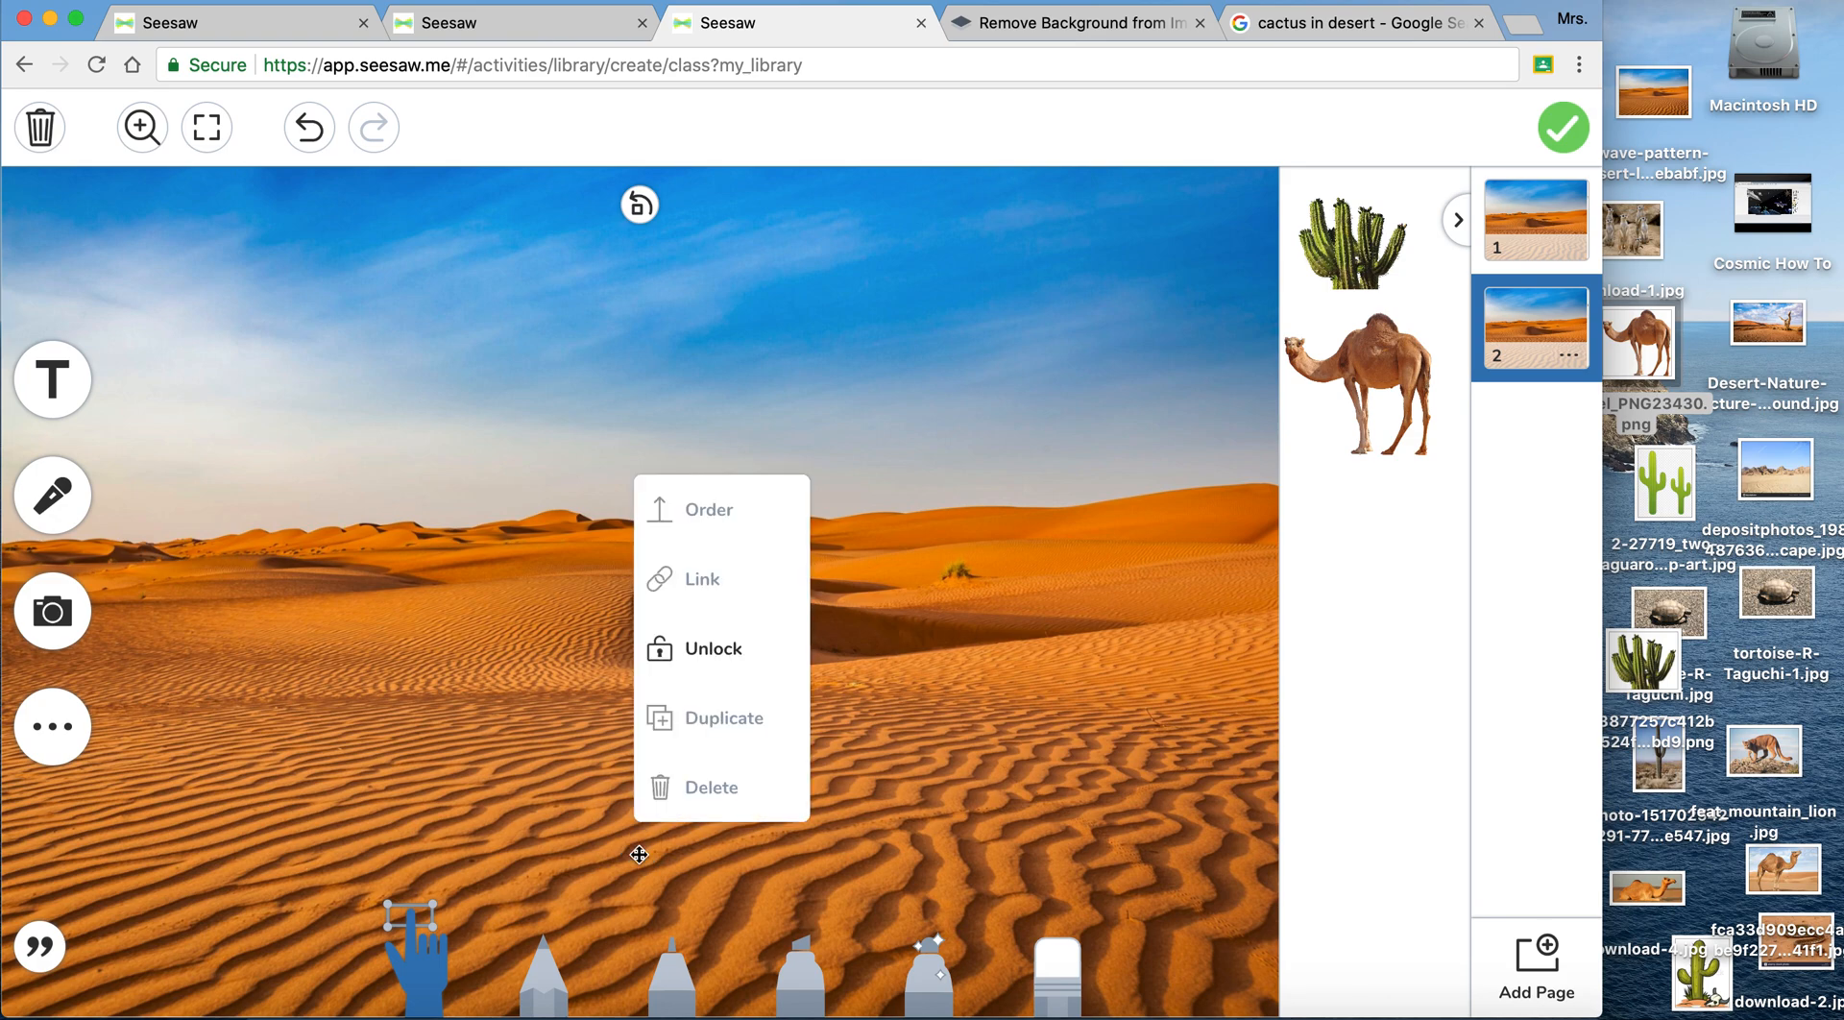
{"action": "left_click", "coordinate": [710, 658]}
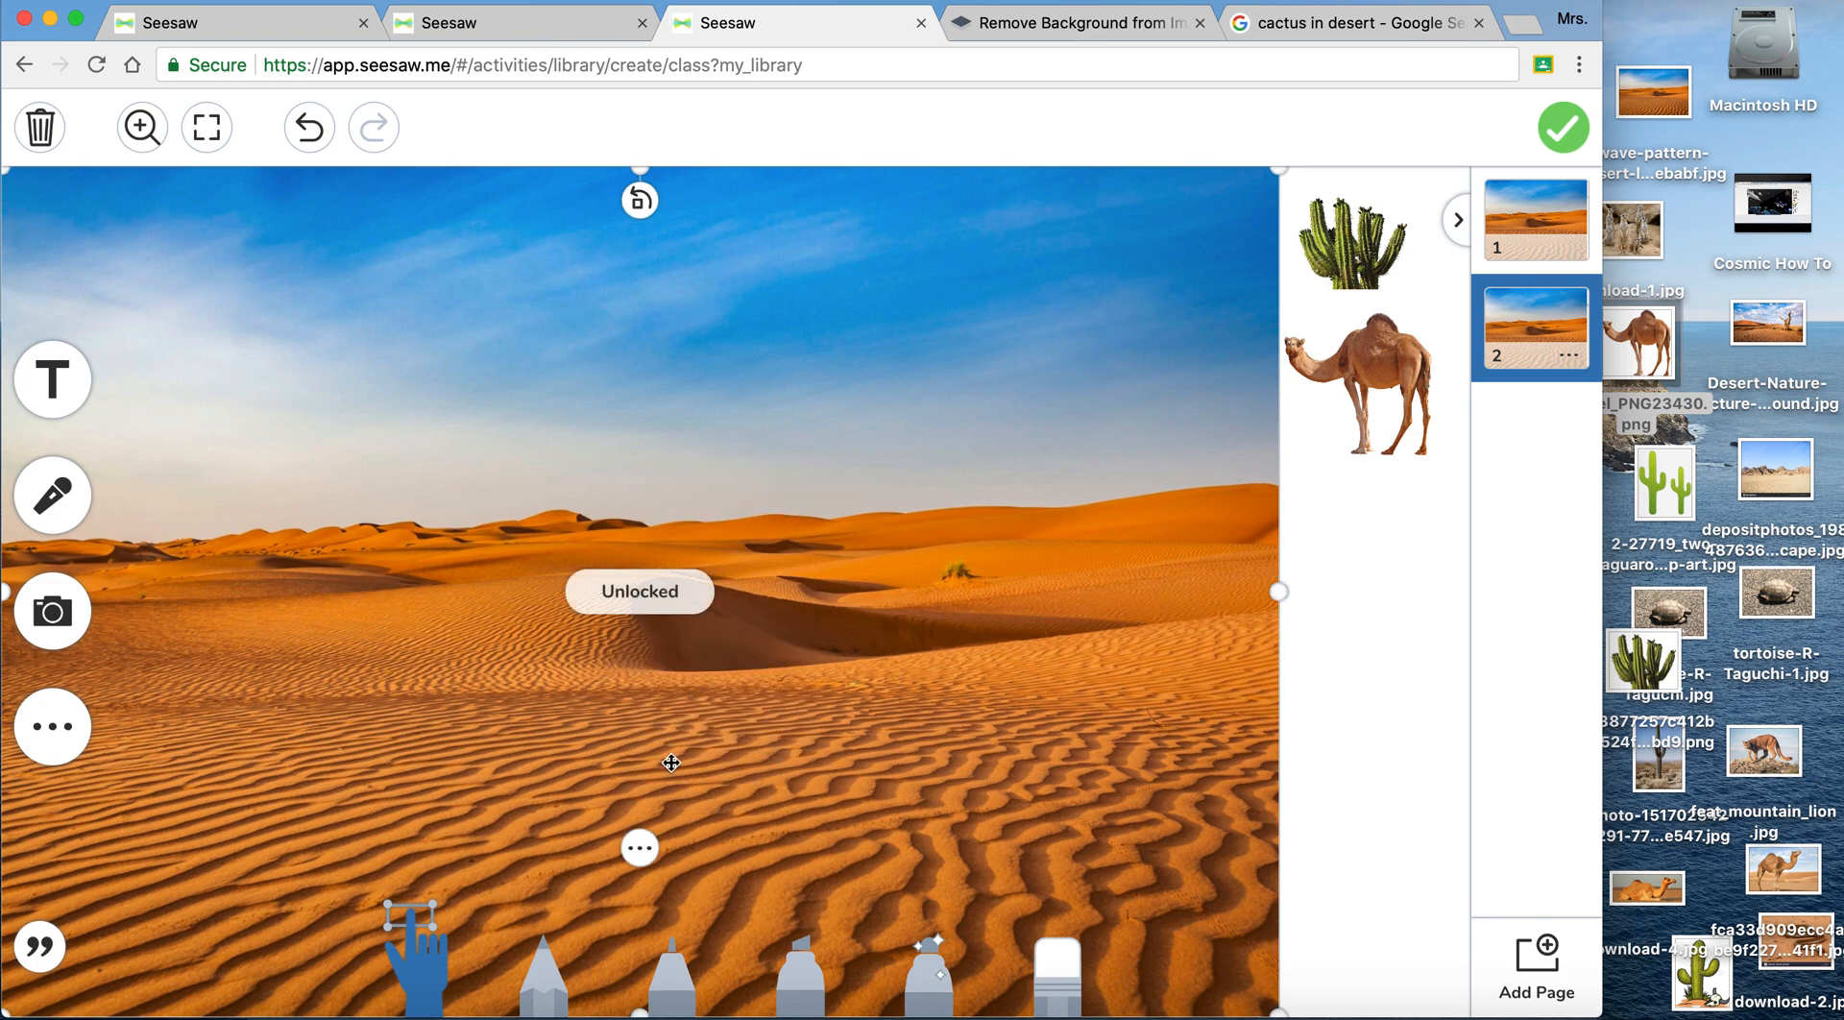
{"action": "left_click", "coordinate": [641, 849]}
{"action": "left_click", "coordinate": [690, 807]}
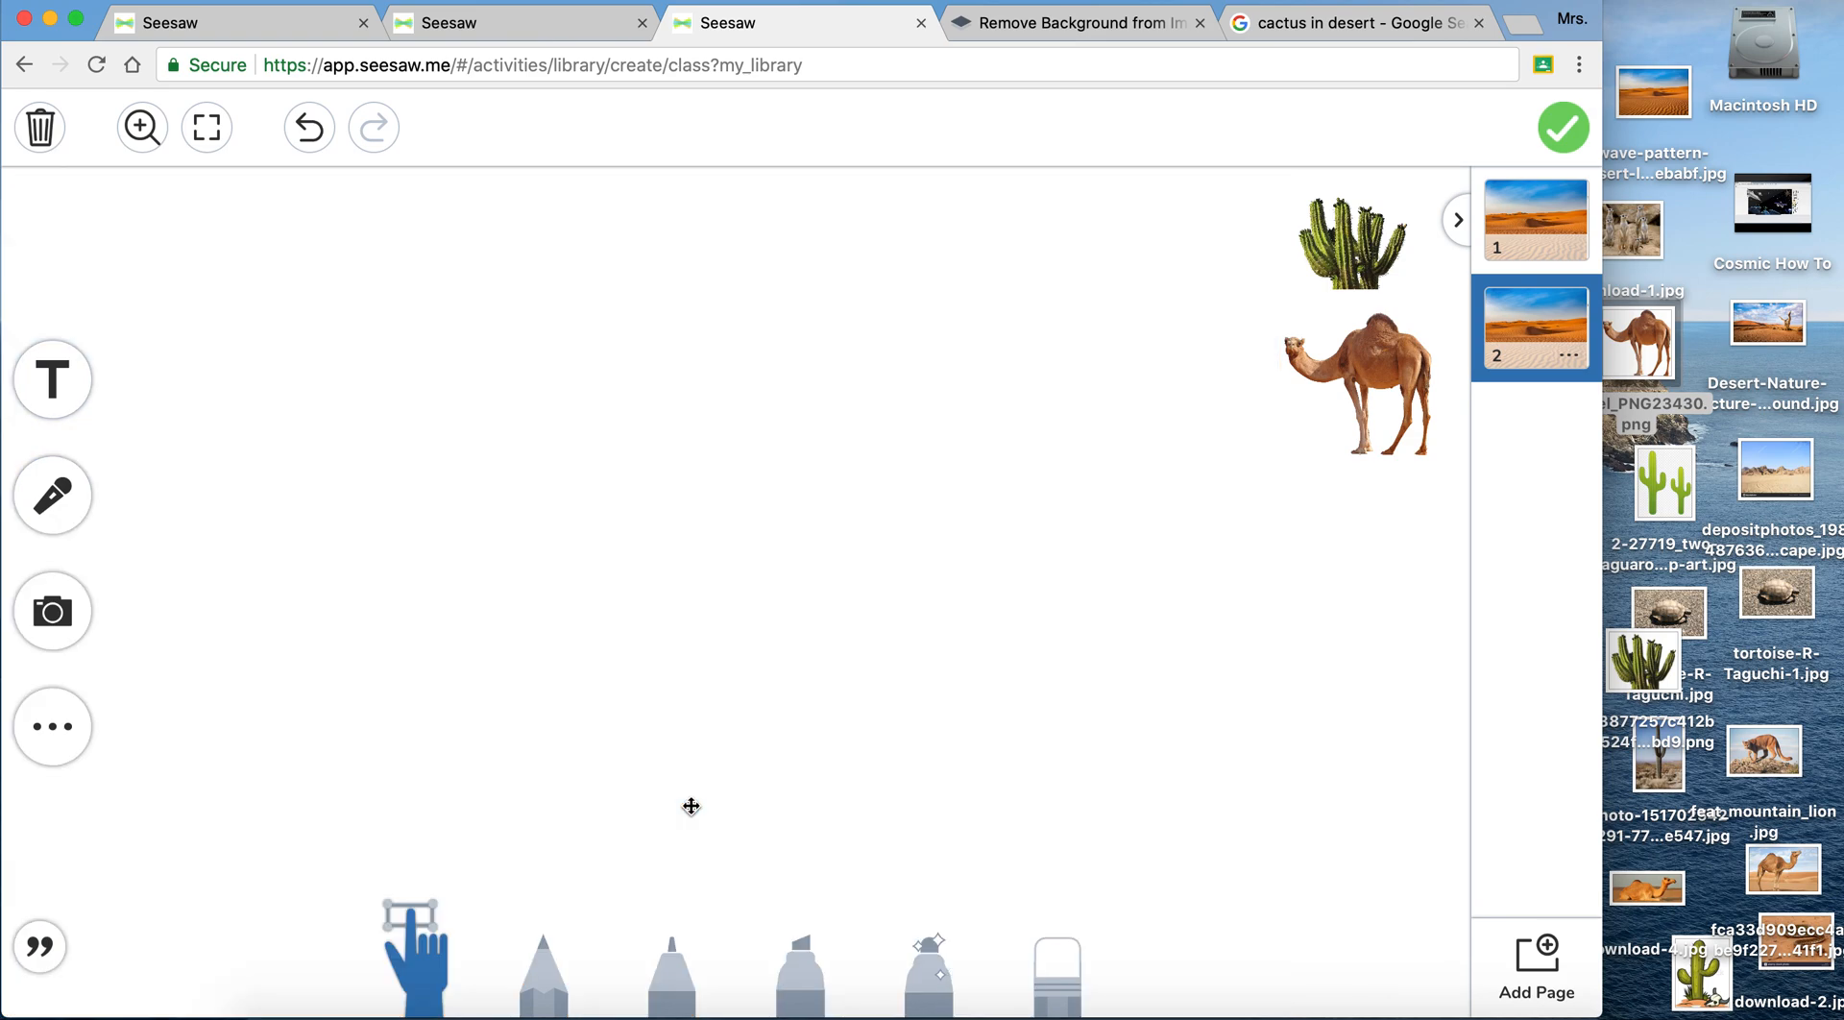
- Insert the depositphotos desert mountain picture from the desktop on page 2, enlarge it to fill the area beside the image strip and lock it
{"action": "left_click_drag", "start_coordinate": [1772, 487], "coordinate": [864, 428]}
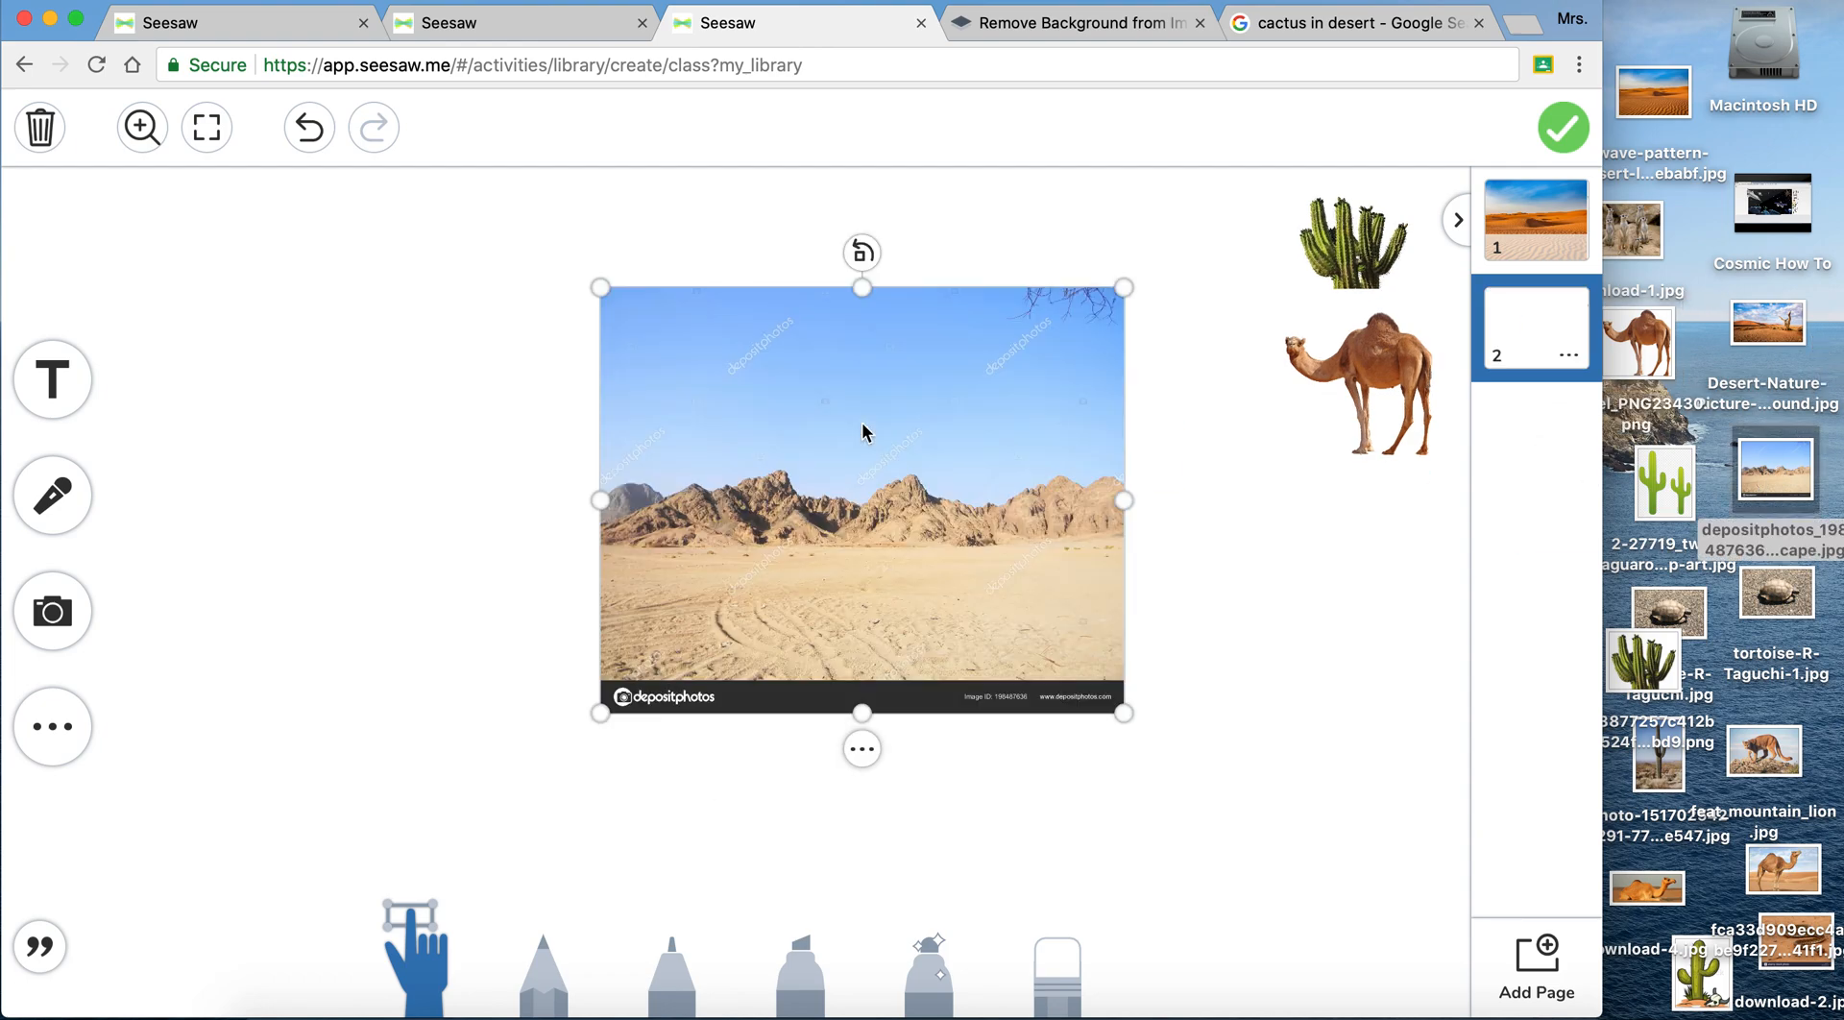
{"action": "left_click_drag", "start_coordinate": [906, 509], "coordinate": [313, 324]}
{"action": "left_click_drag", "start_coordinate": [529, 530], "coordinate": [1266, 1016]}
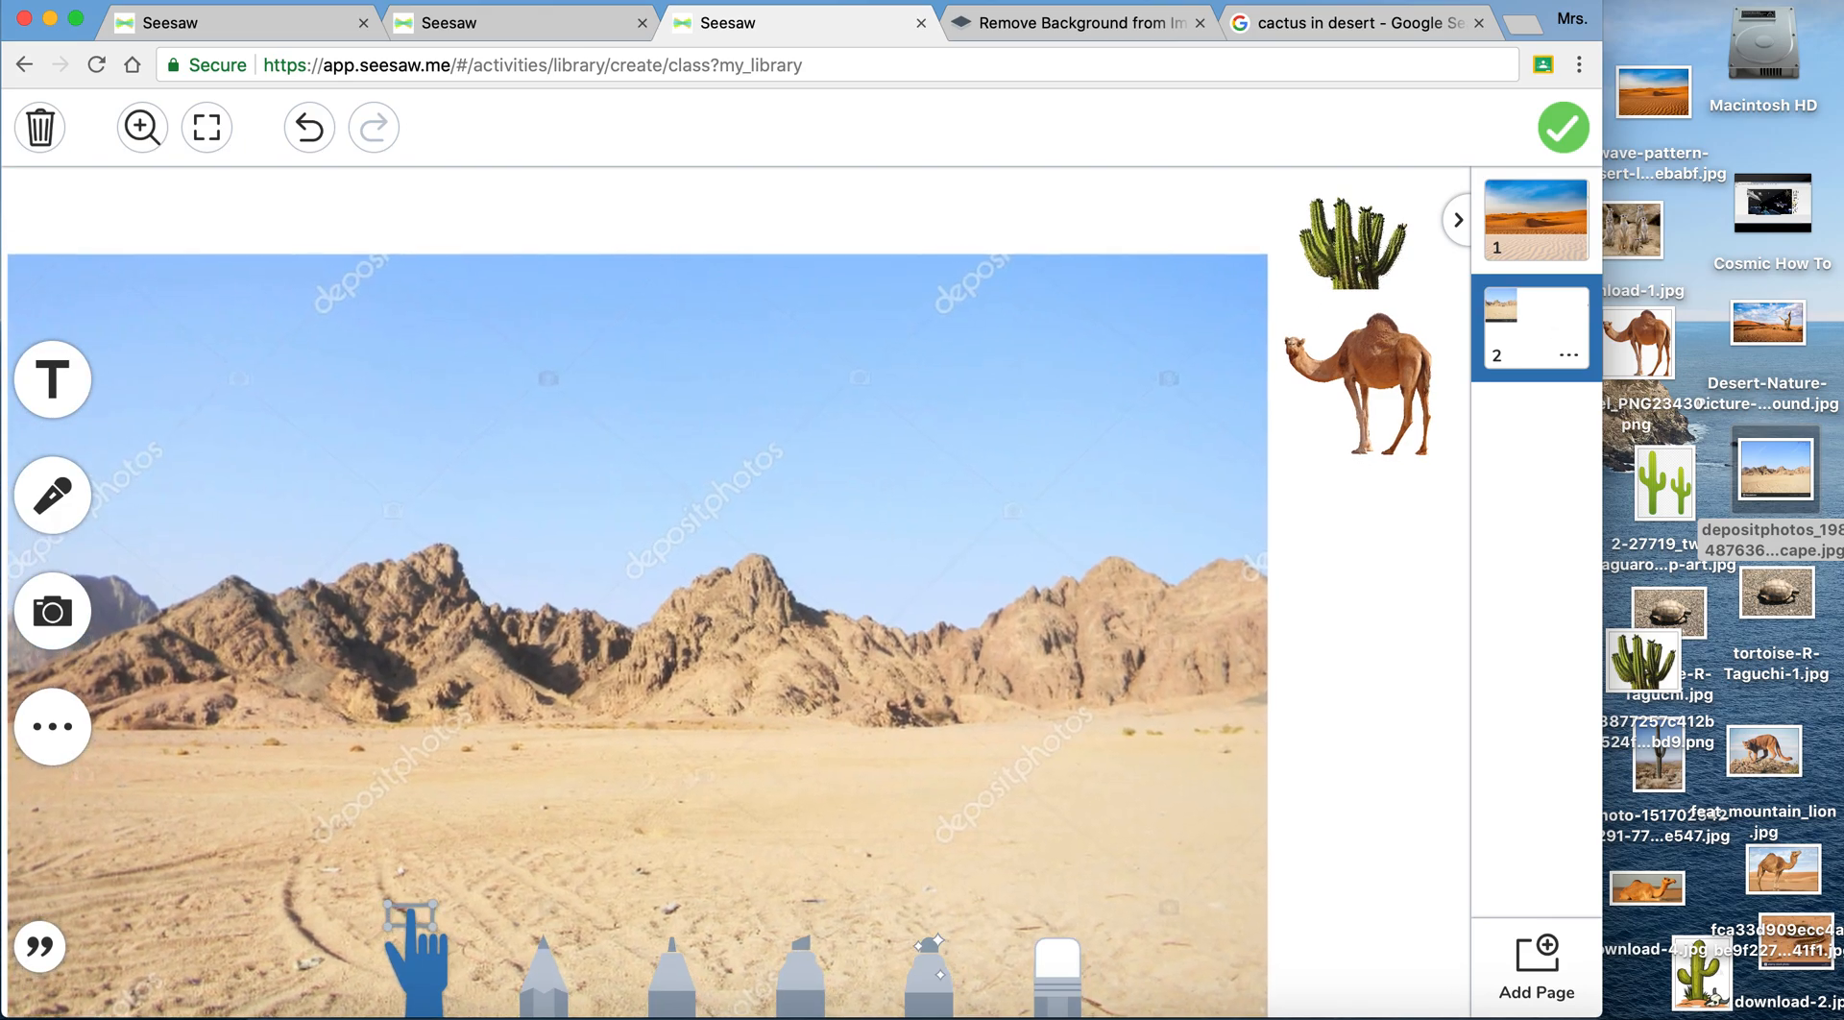
{"action": "left_click_drag", "start_coordinate": [868, 802], "coordinate": [862, 730]}
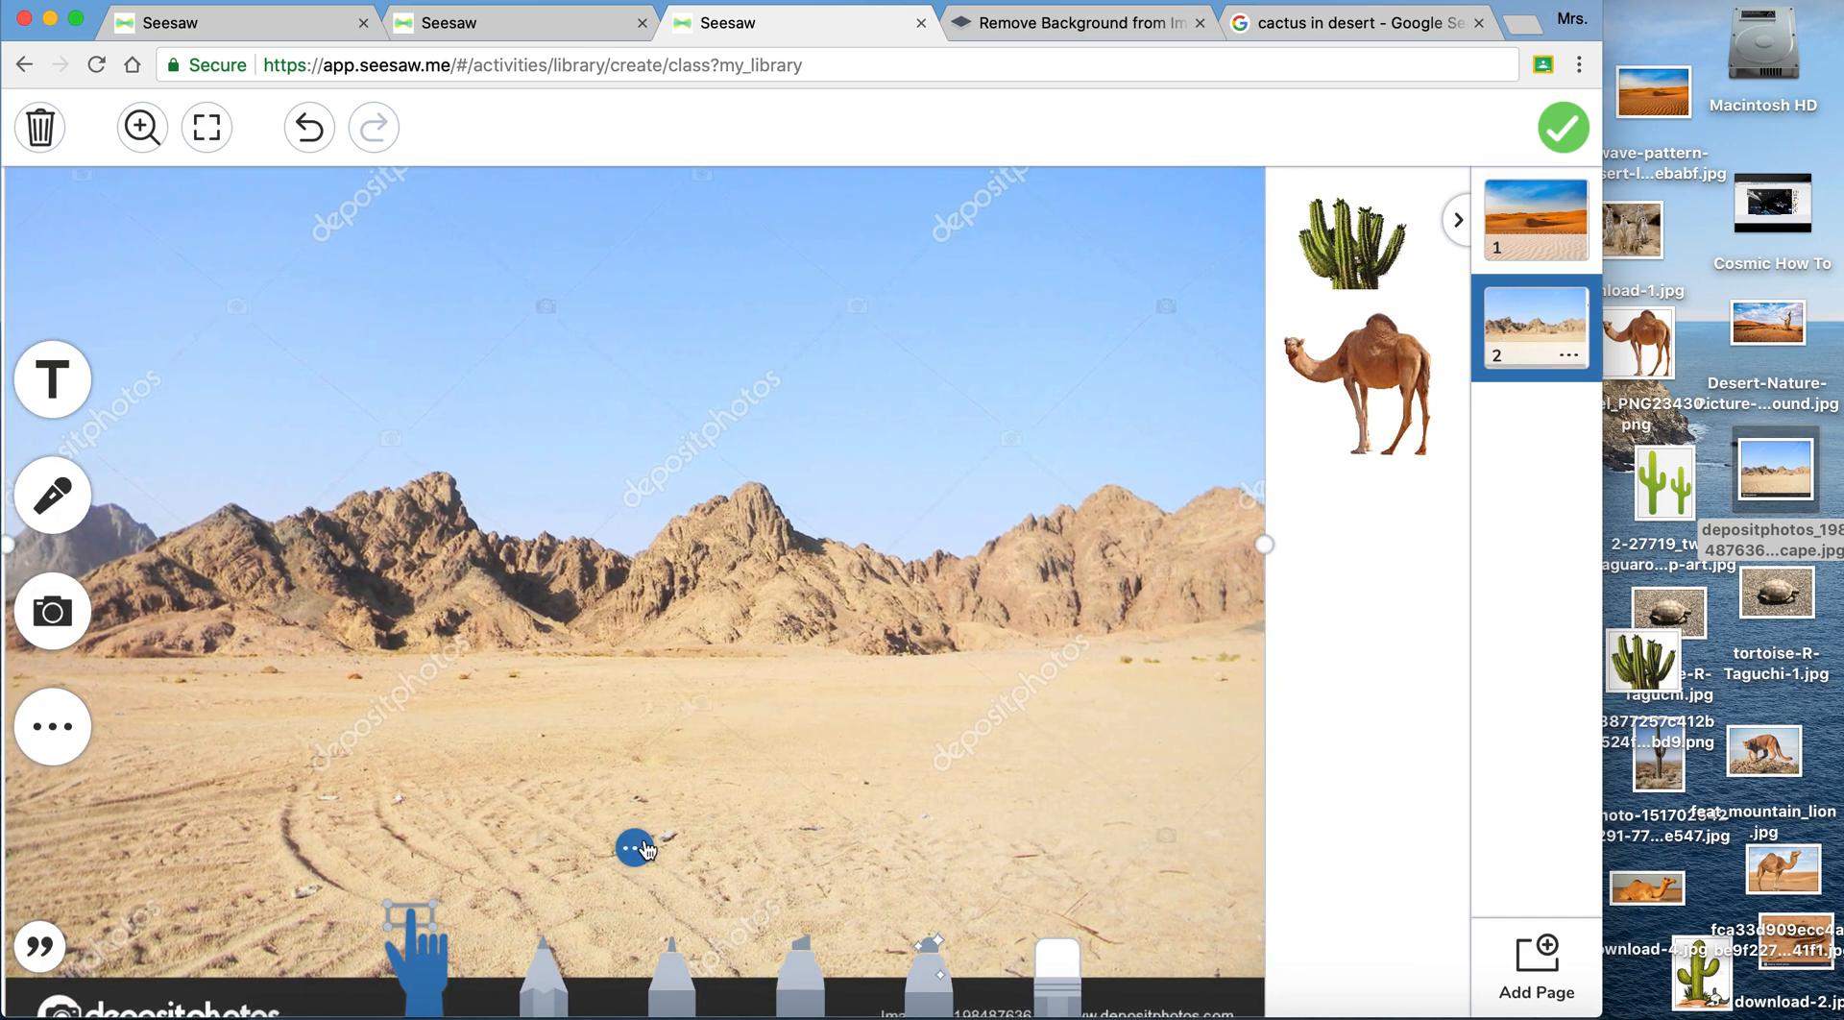
{"action": "left_click", "coordinate": [638, 848]}
{"action": "left_click", "coordinate": [691, 671]}
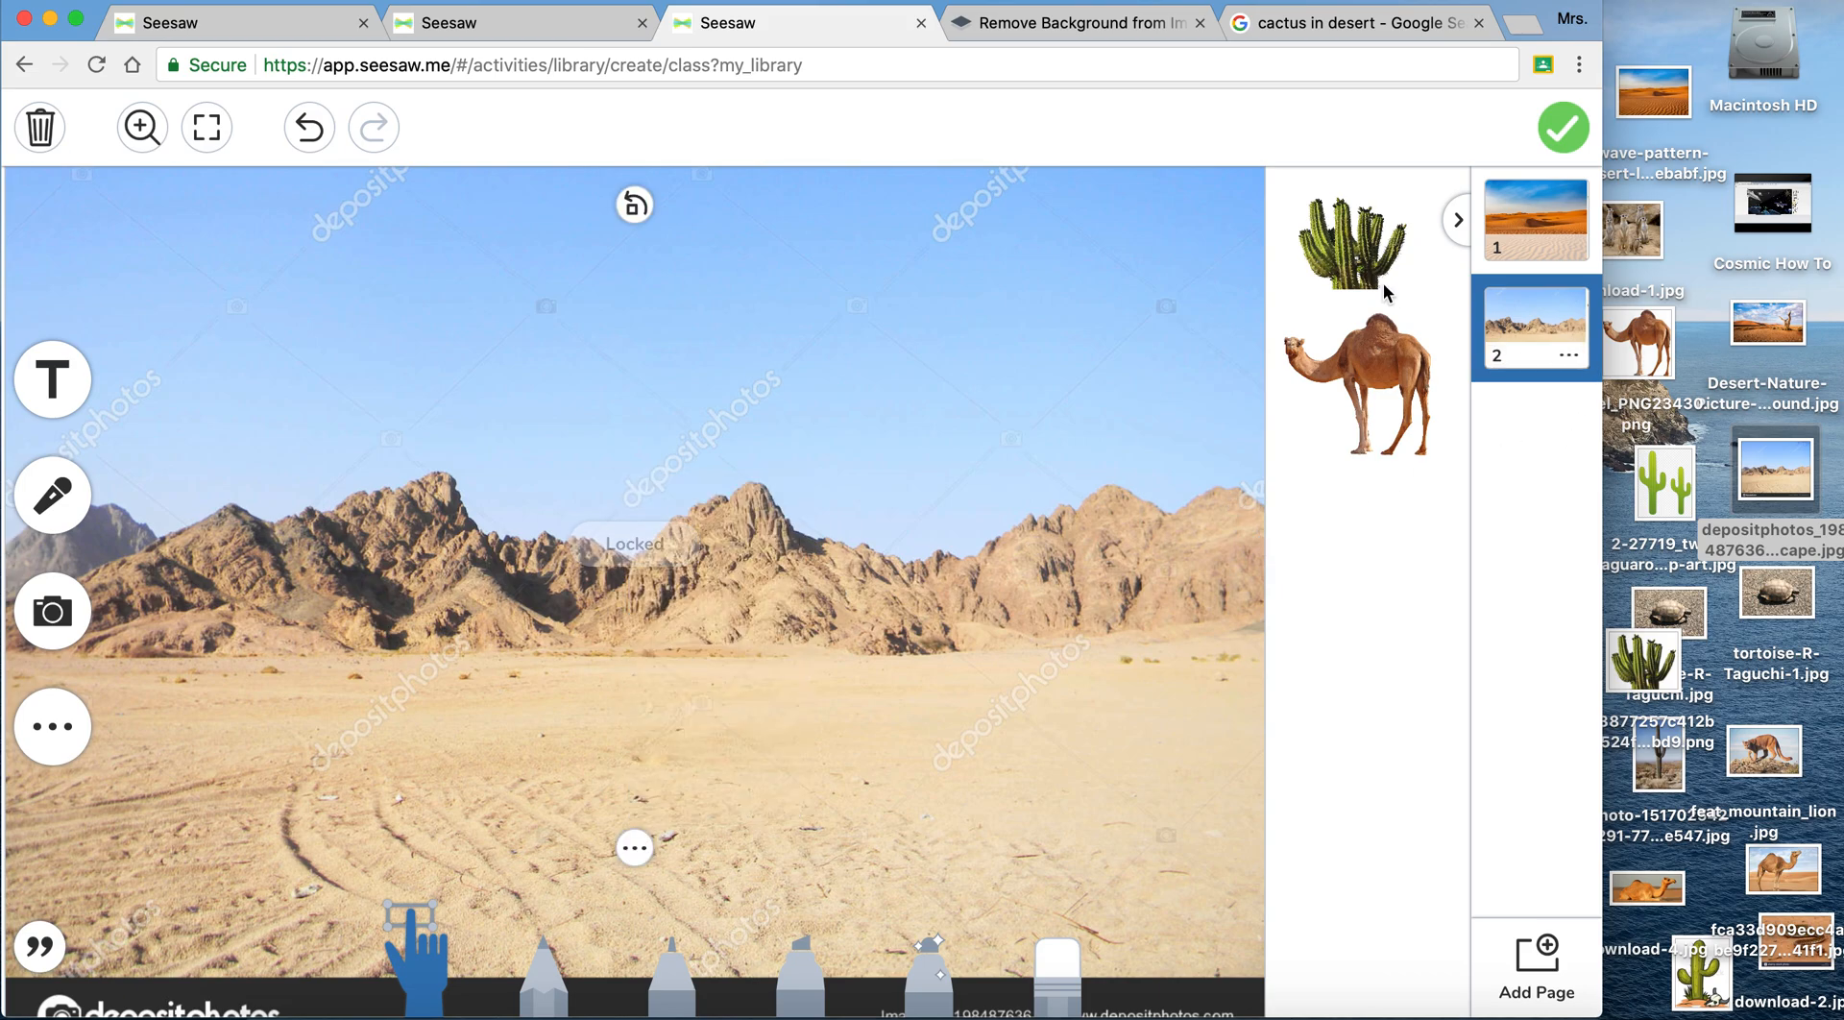
- Look through pages 2 to 4 of the outer space example, and return to the desert template
{"action": "left_click", "coordinate": [294, 21]}
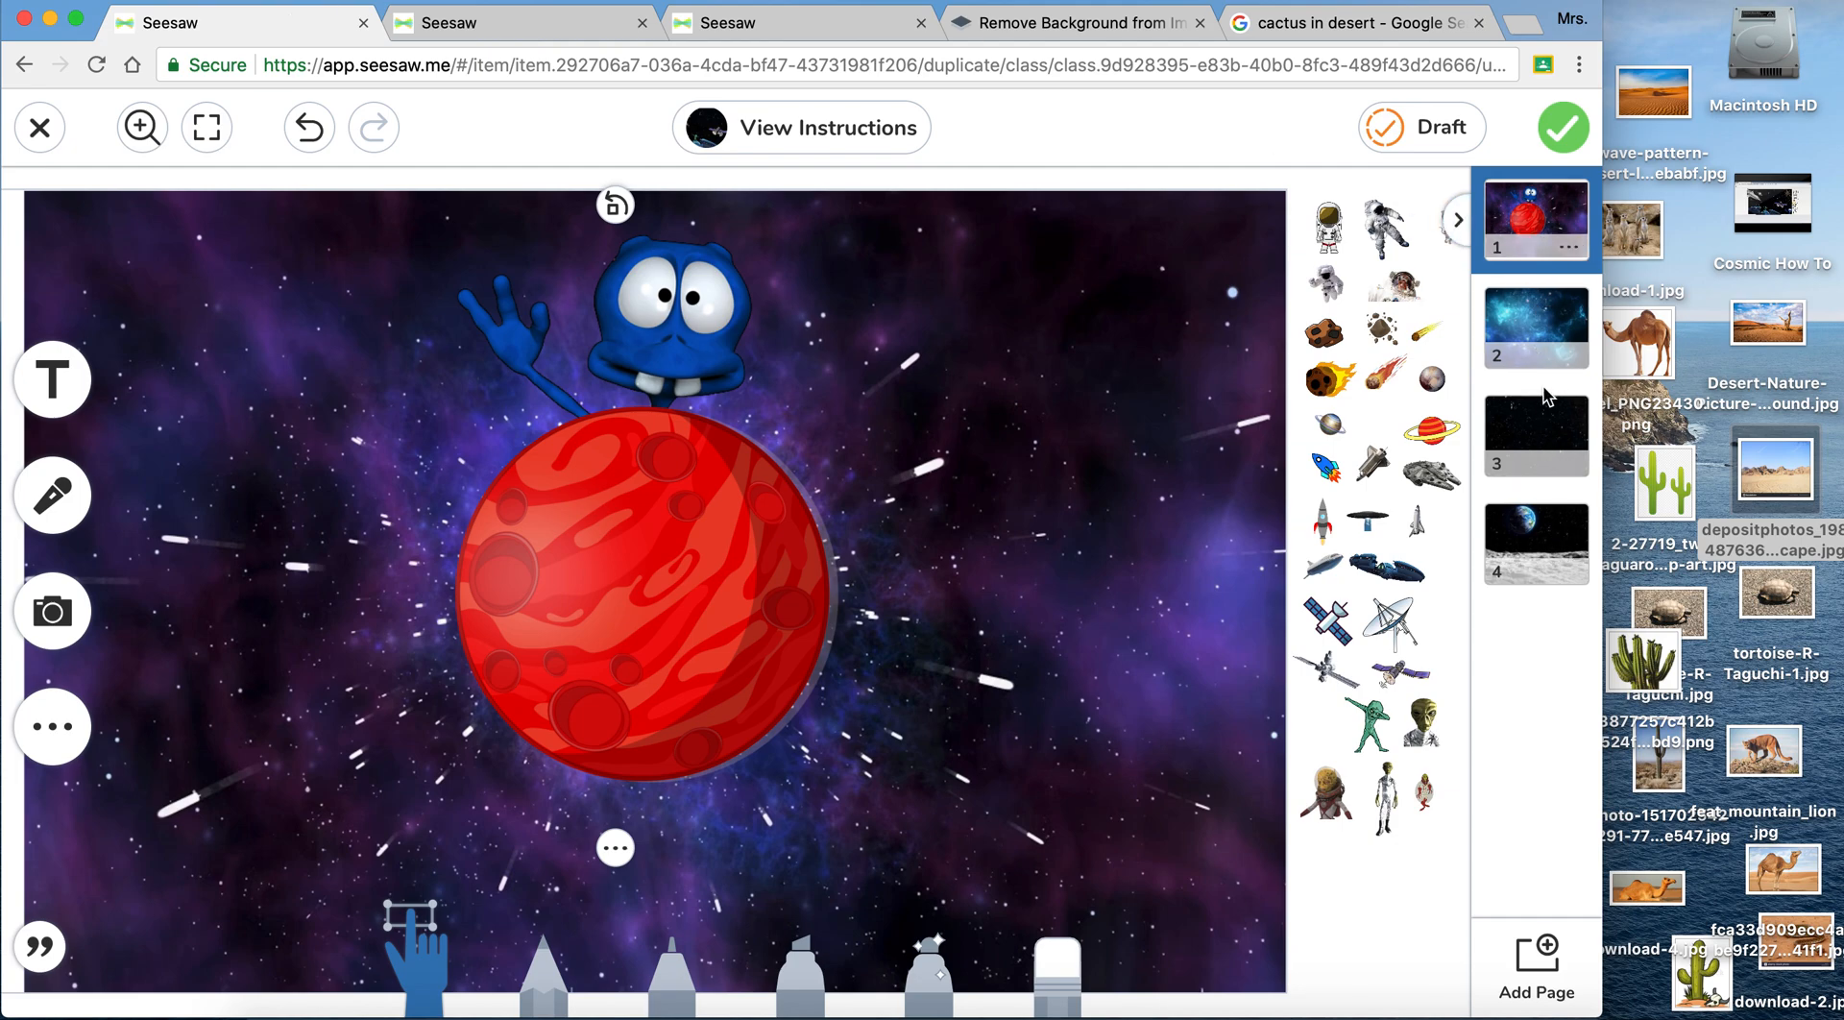
{"action": "left_click", "coordinate": [1543, 335]}
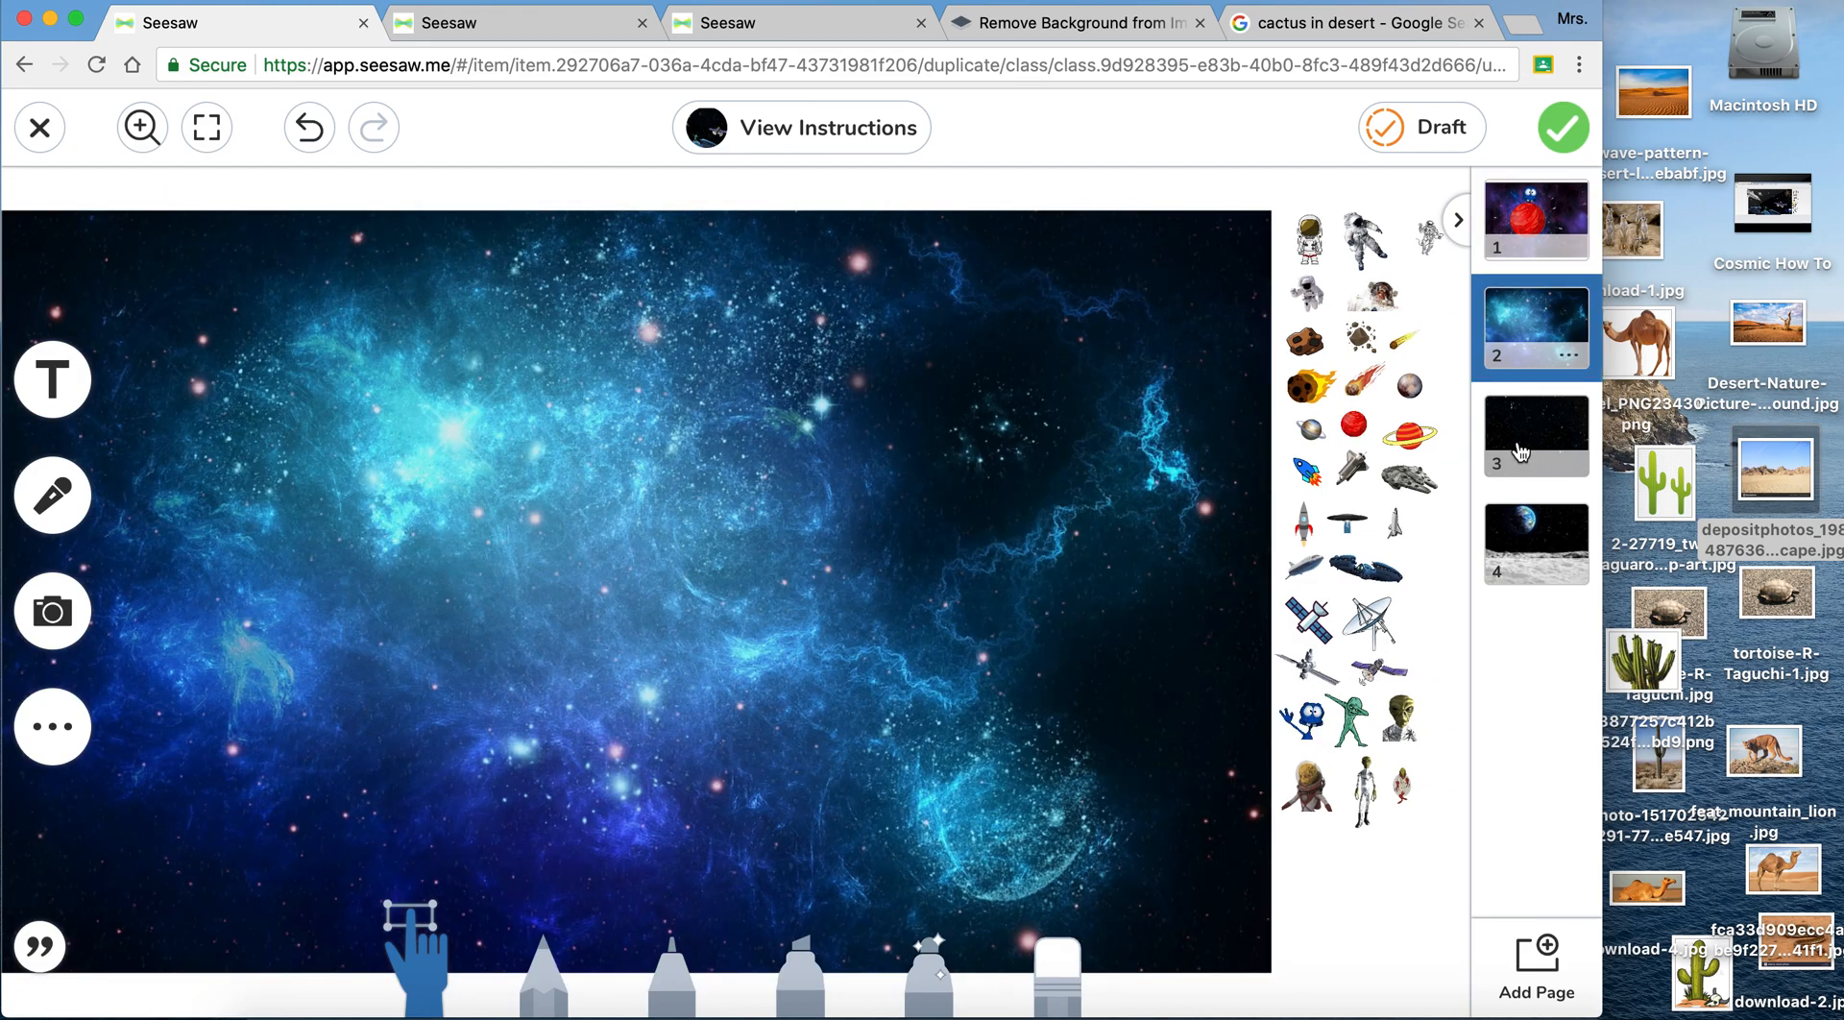
{"action": "left_click", "coordinate": [1519, 452]}
{"action": "left_click", "coordinate": [1532, 546]}
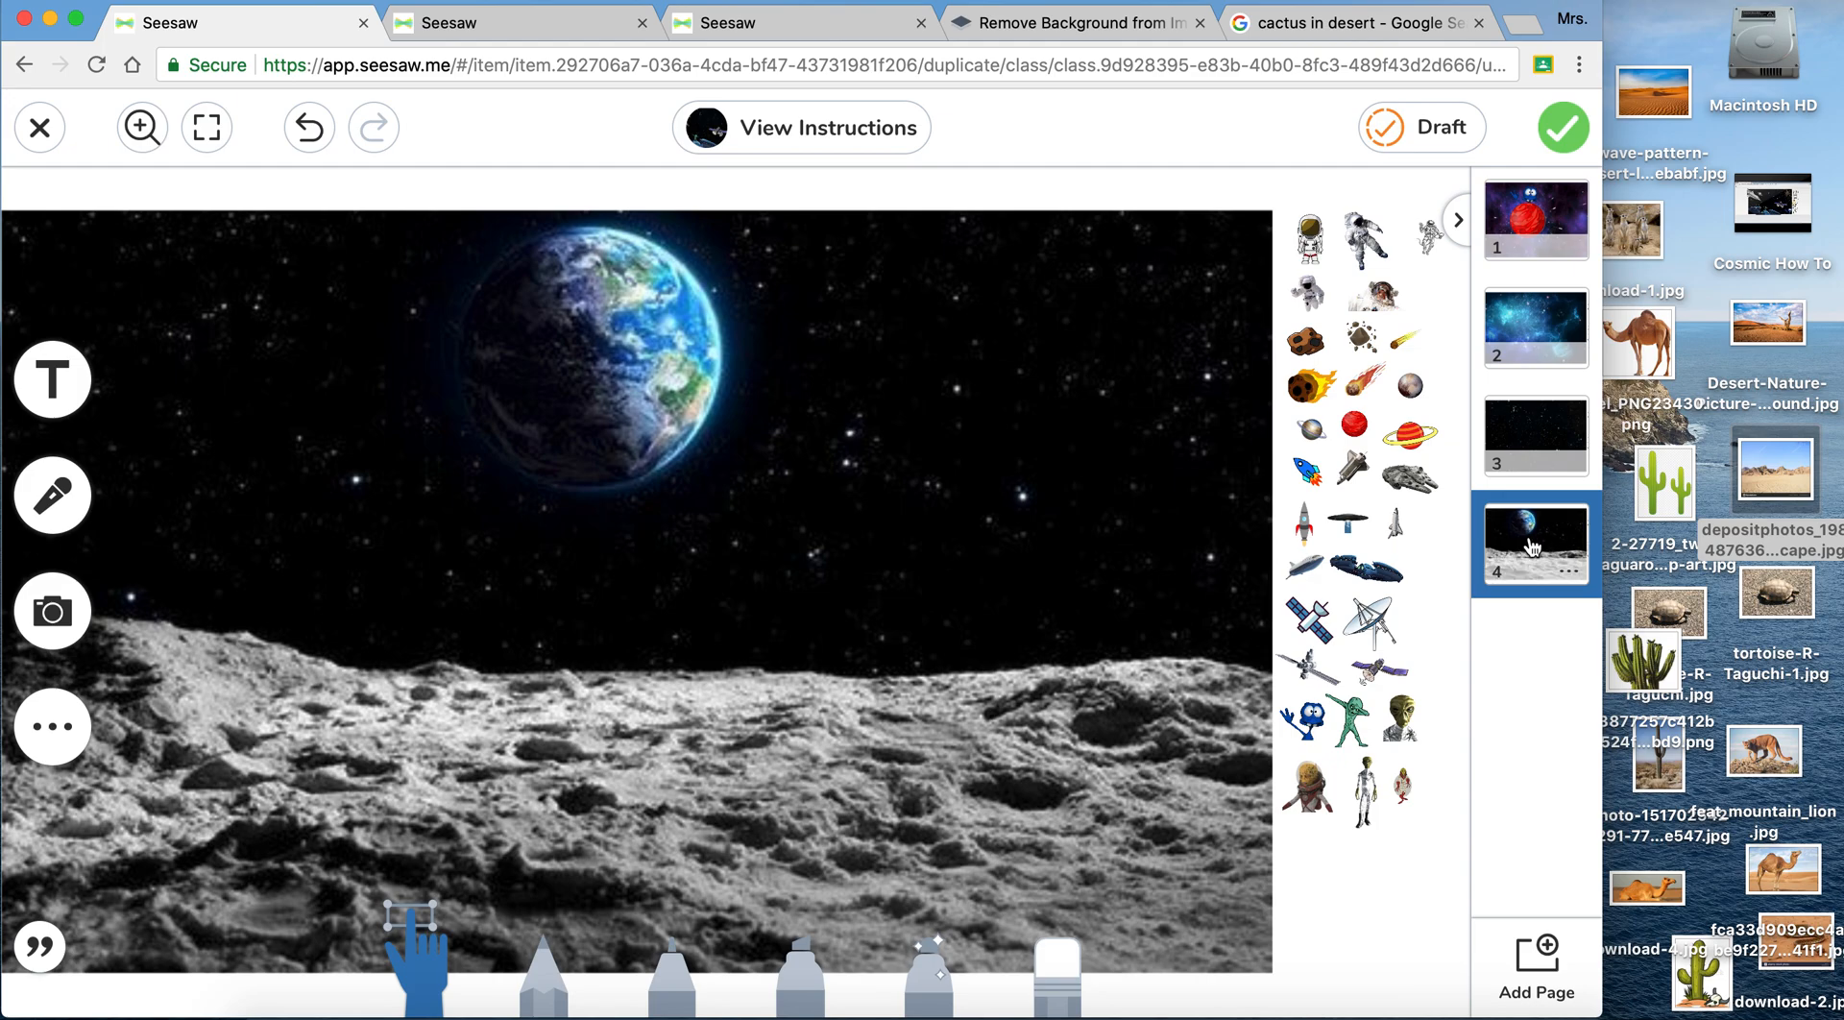
{"action": "left_click", "coordinate": [815, 29]}
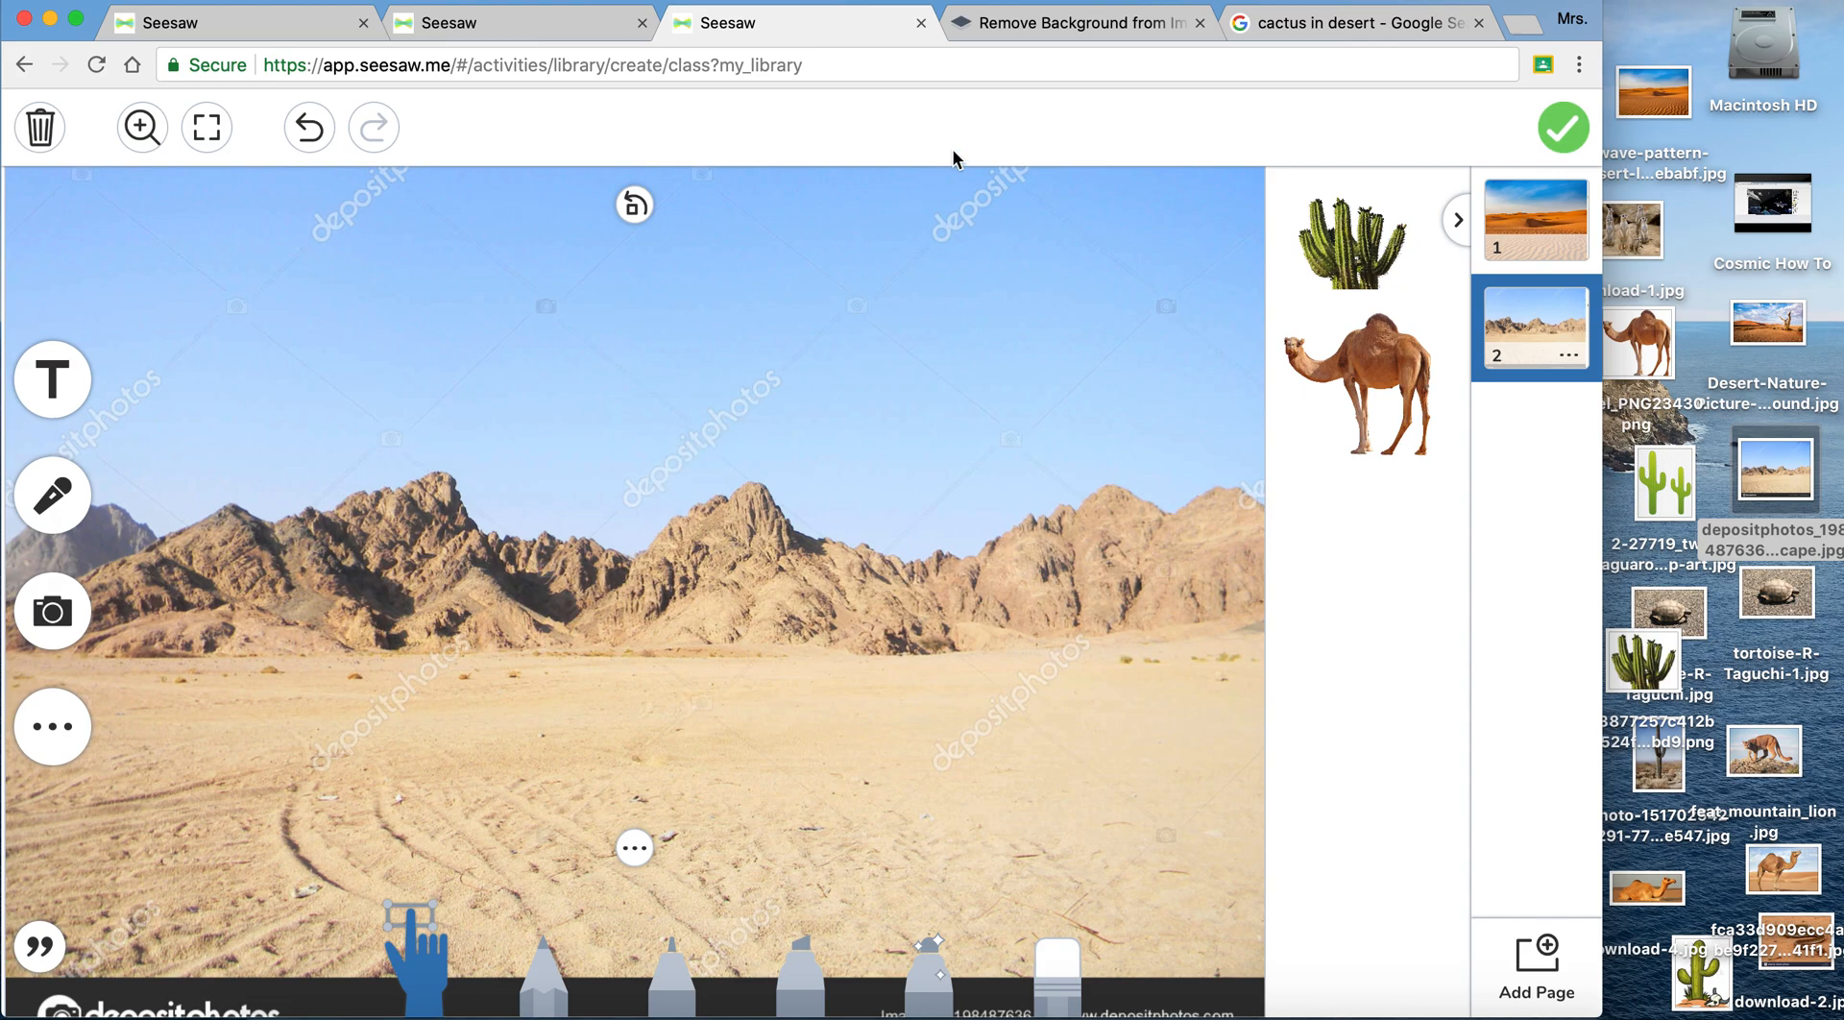
- Change the Google Images search to desert and remove the Transparent color filter
{"action": "left_click", "coordinate": [1346, 31]}
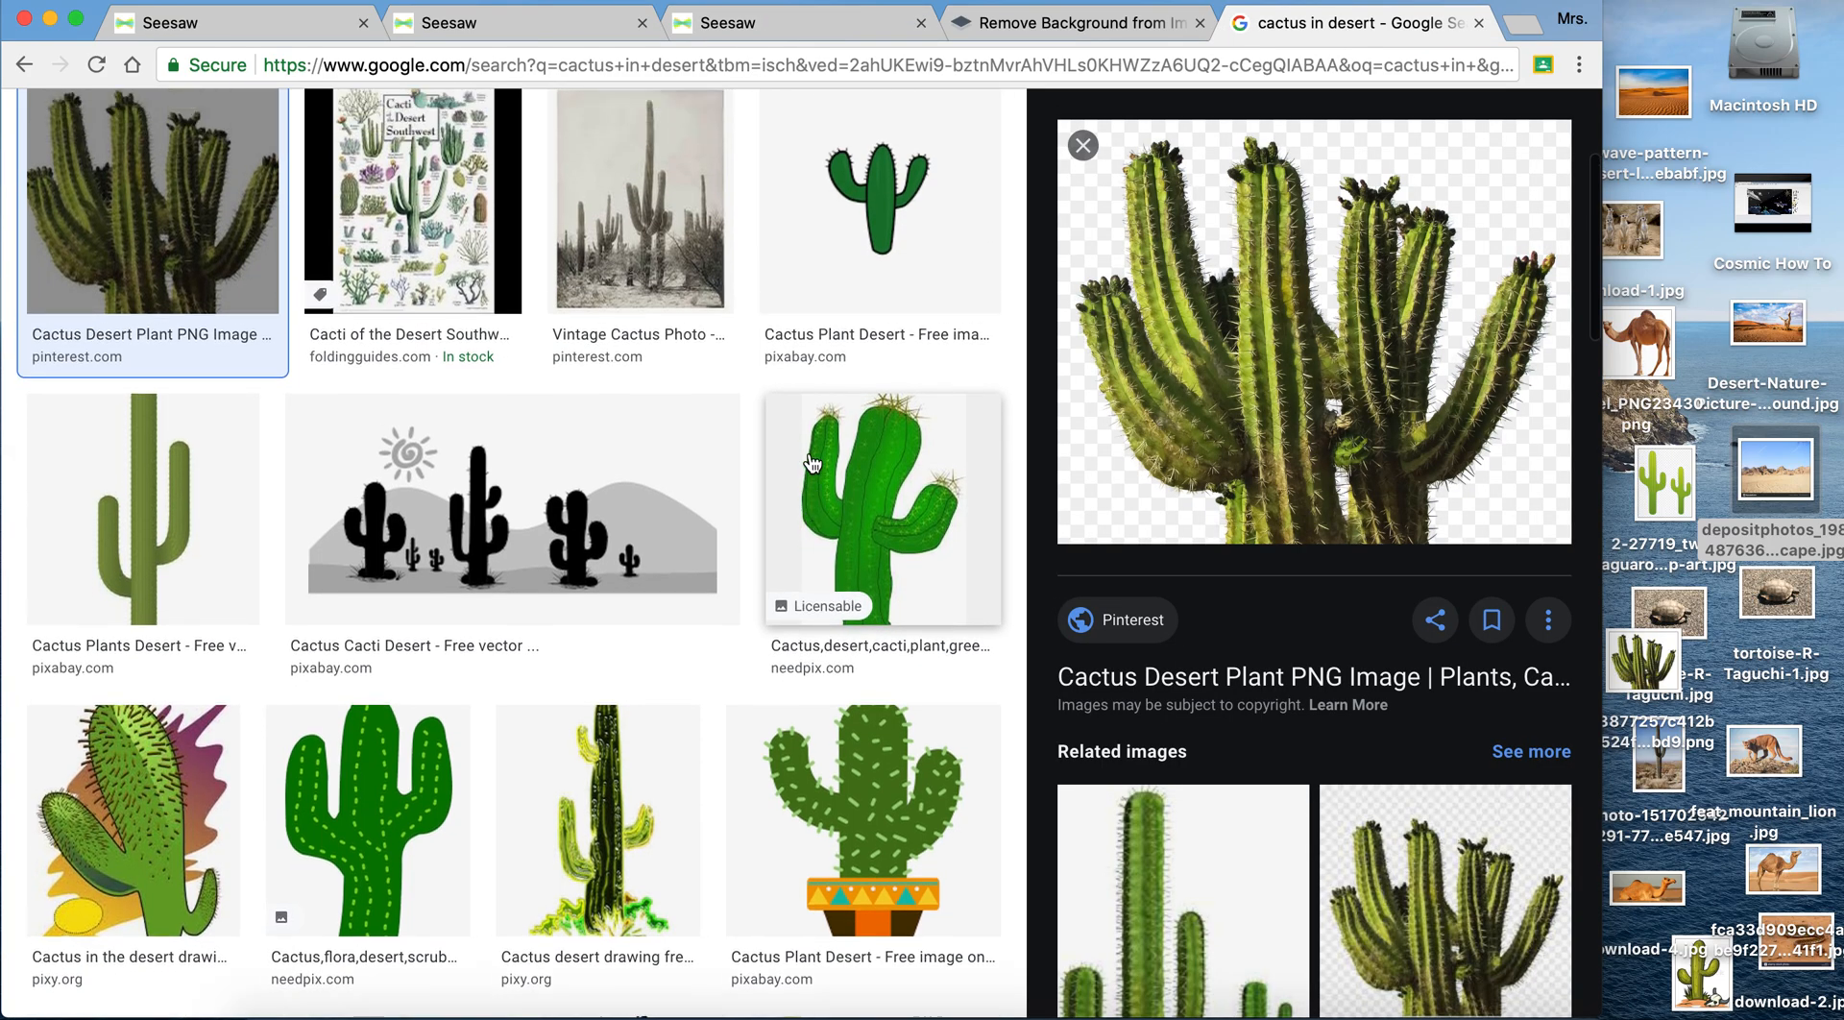
{"action": "scroll", "coordinate": [811, 464], "scroll_direction": "up", "scroll_amount": 3}
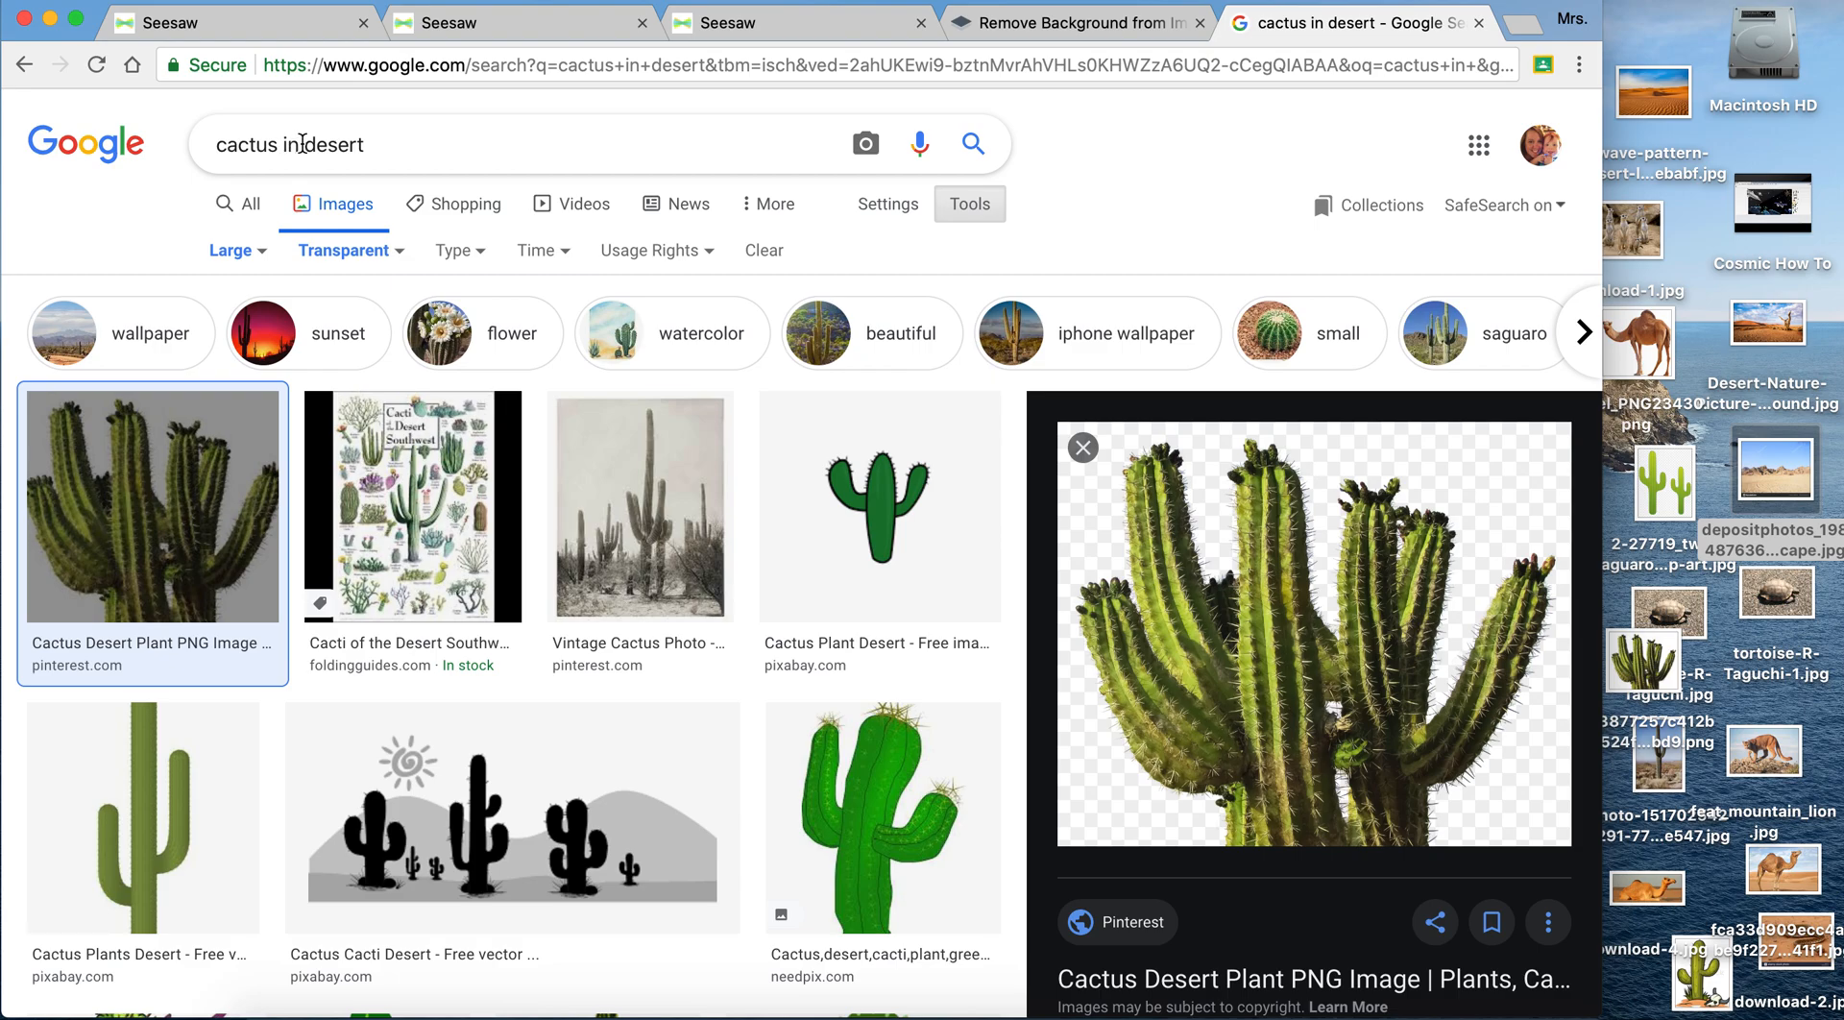
{"action": "left_click_drag", "start_coordinate": [302, 143], "coordinate": [195, 151]}
{"action": "key", "text": "BackSpace"}
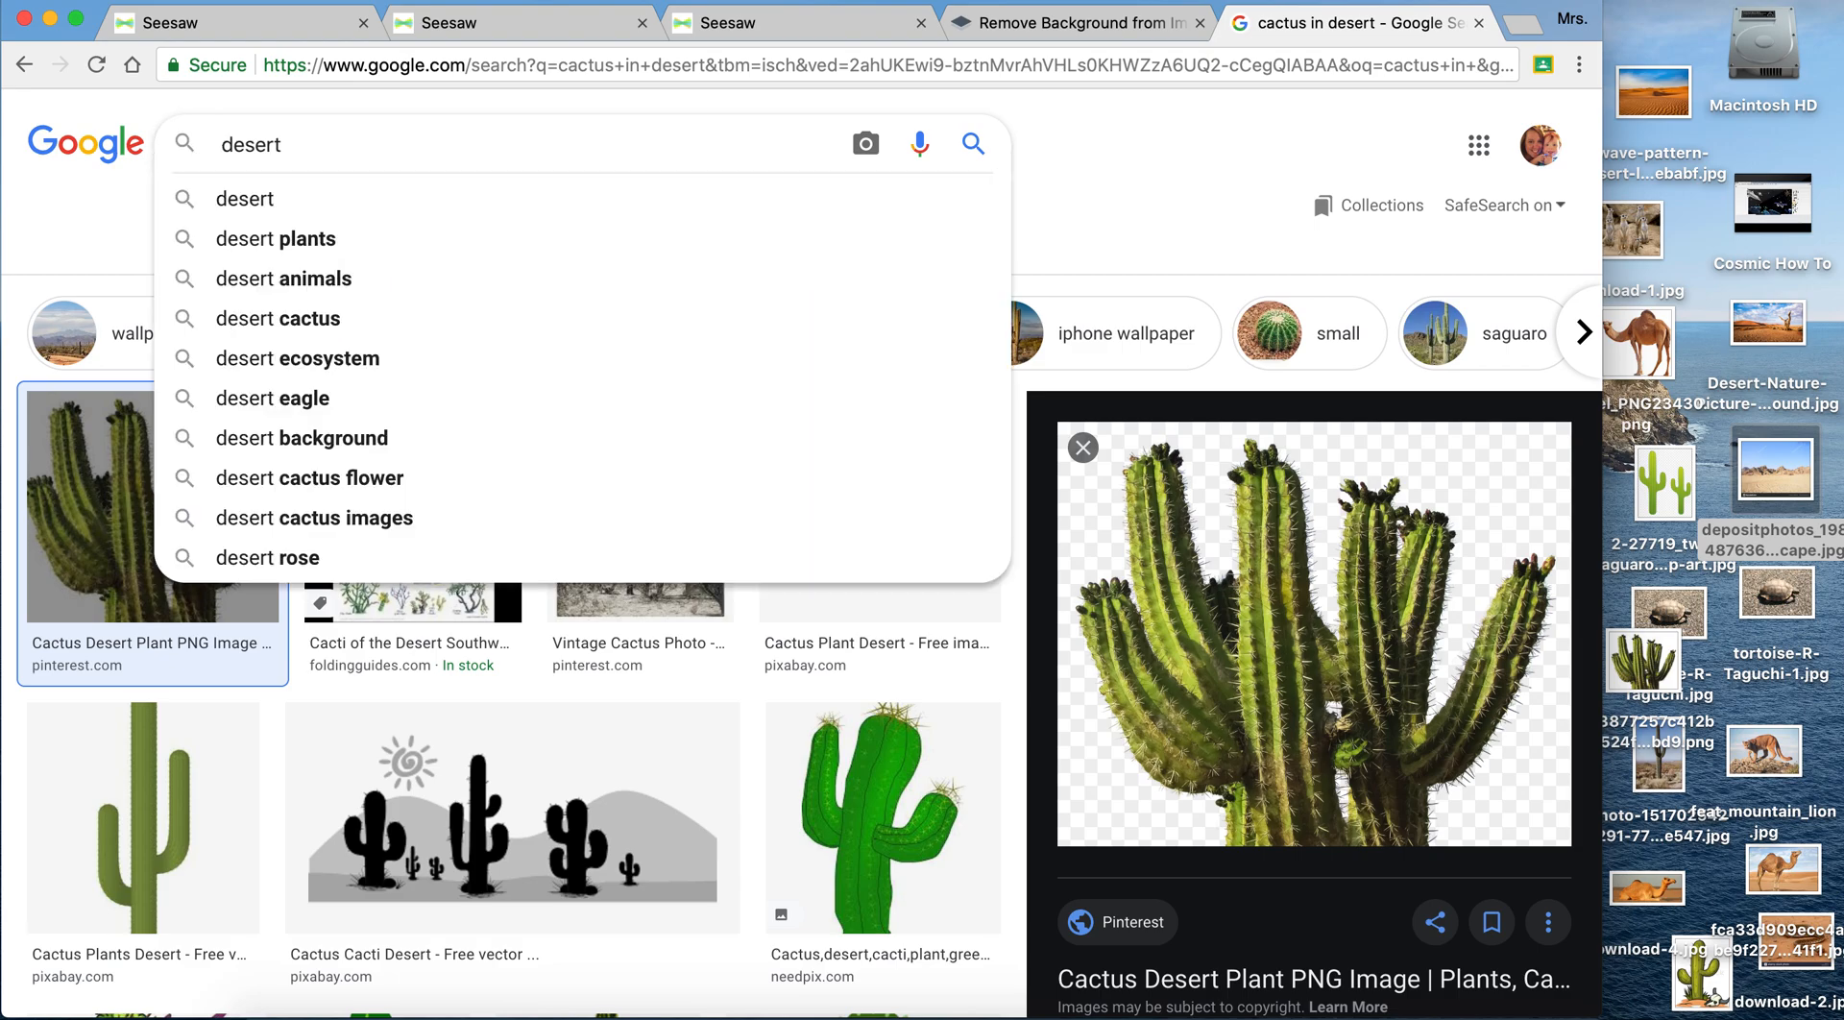
{"action": "left_click", "coordinate": [275, 198]}
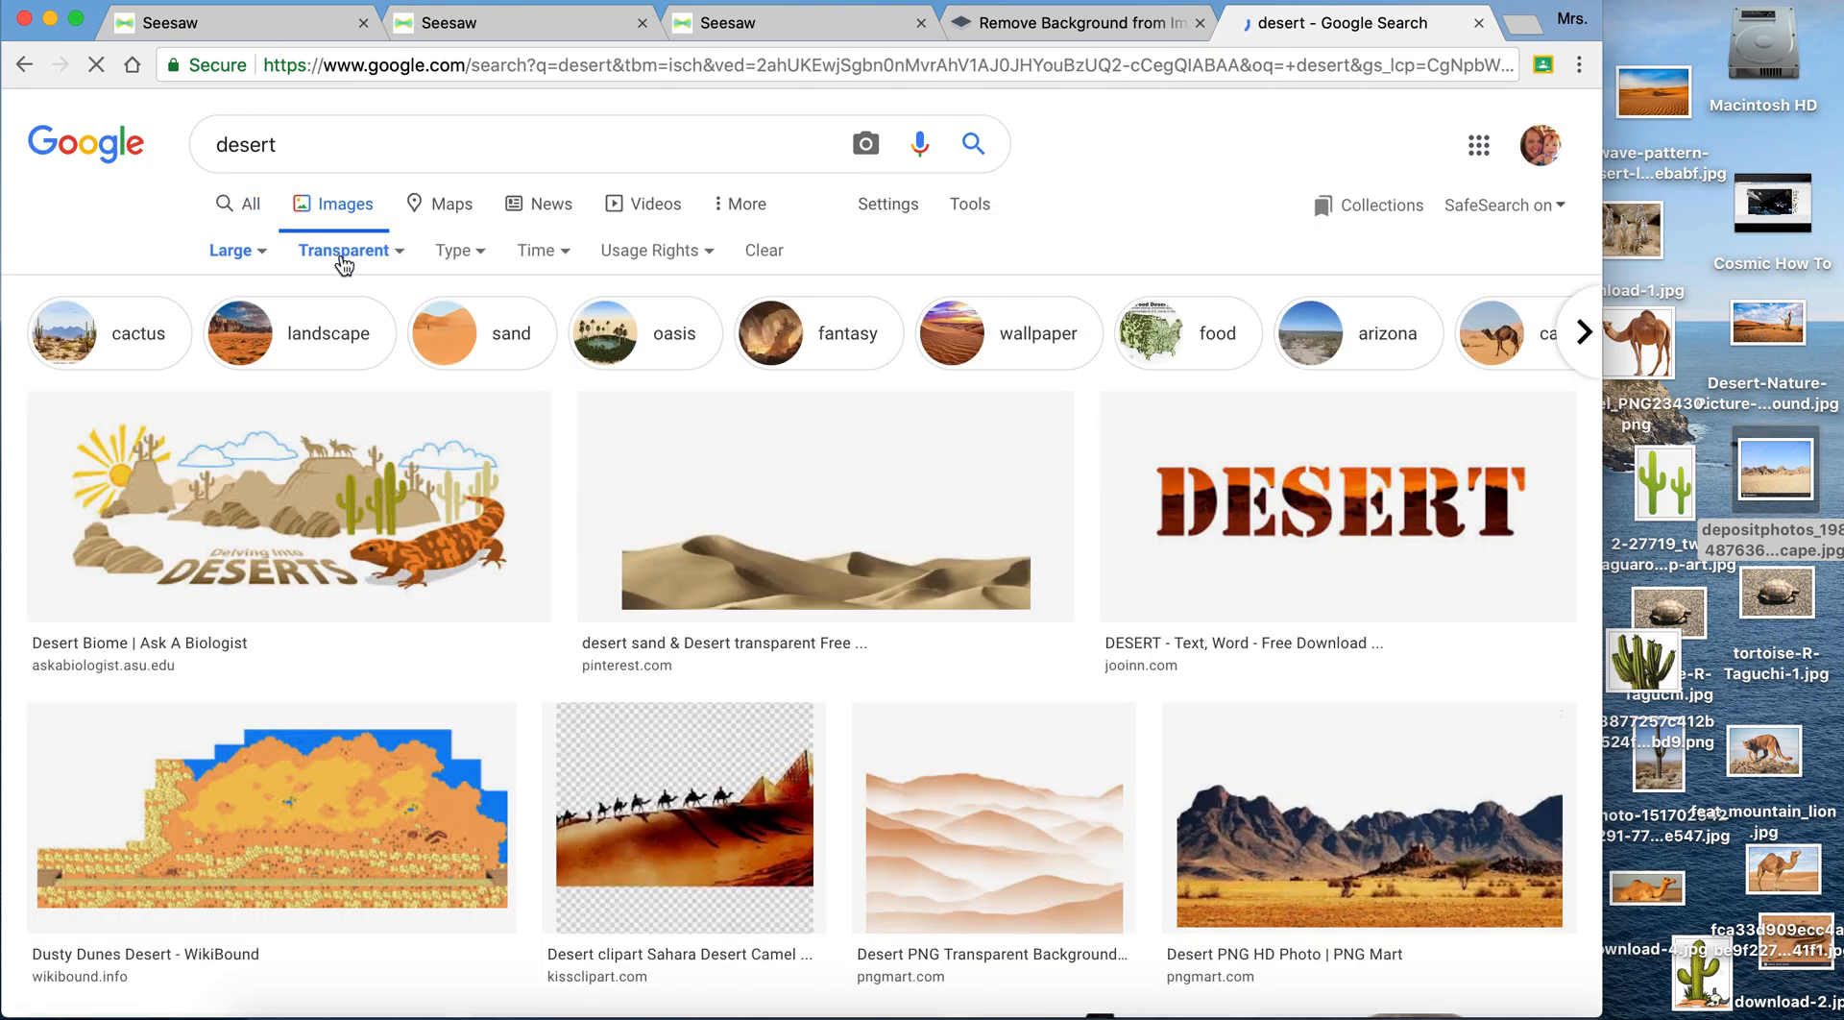
{"action": "left_click", "coordinate": [391, 257]}
{"action": "left_click", "coordinate": [371, 293]}
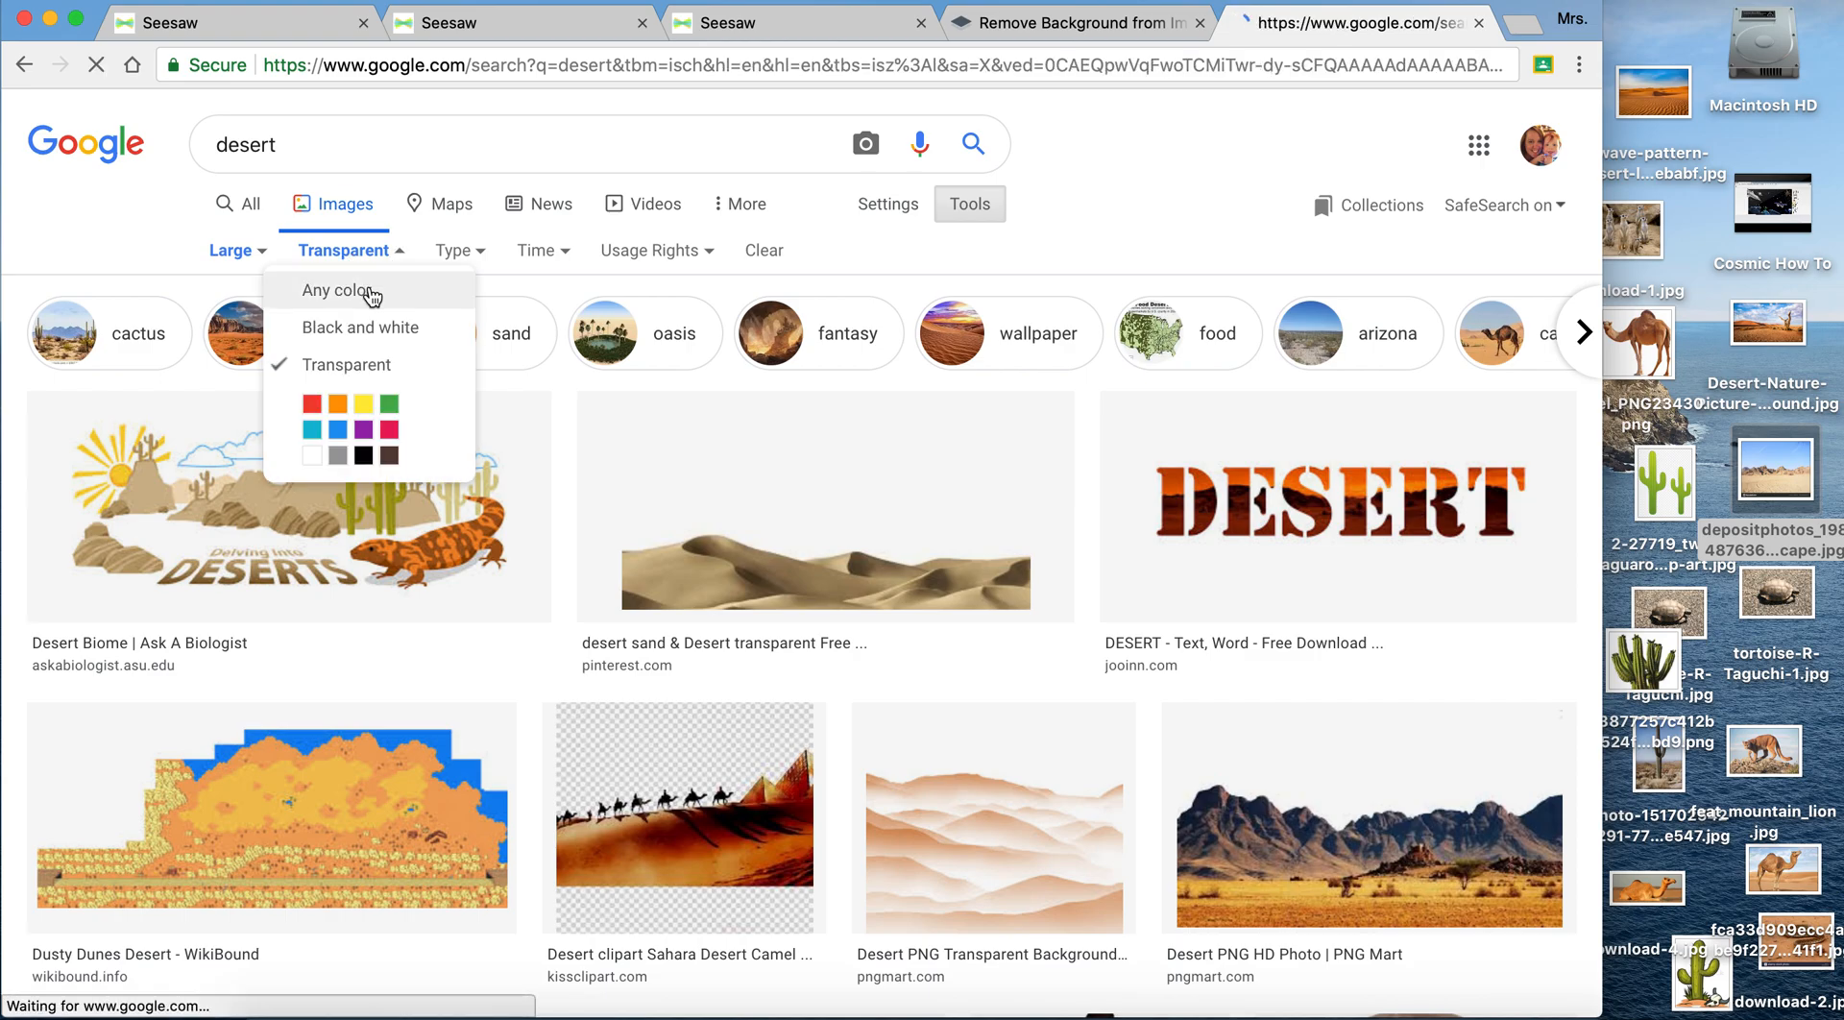
- Limit the usage rights of the desert image results to Creative Commons licenses
{"action": "left_click", "coordinate": [649, 257]}
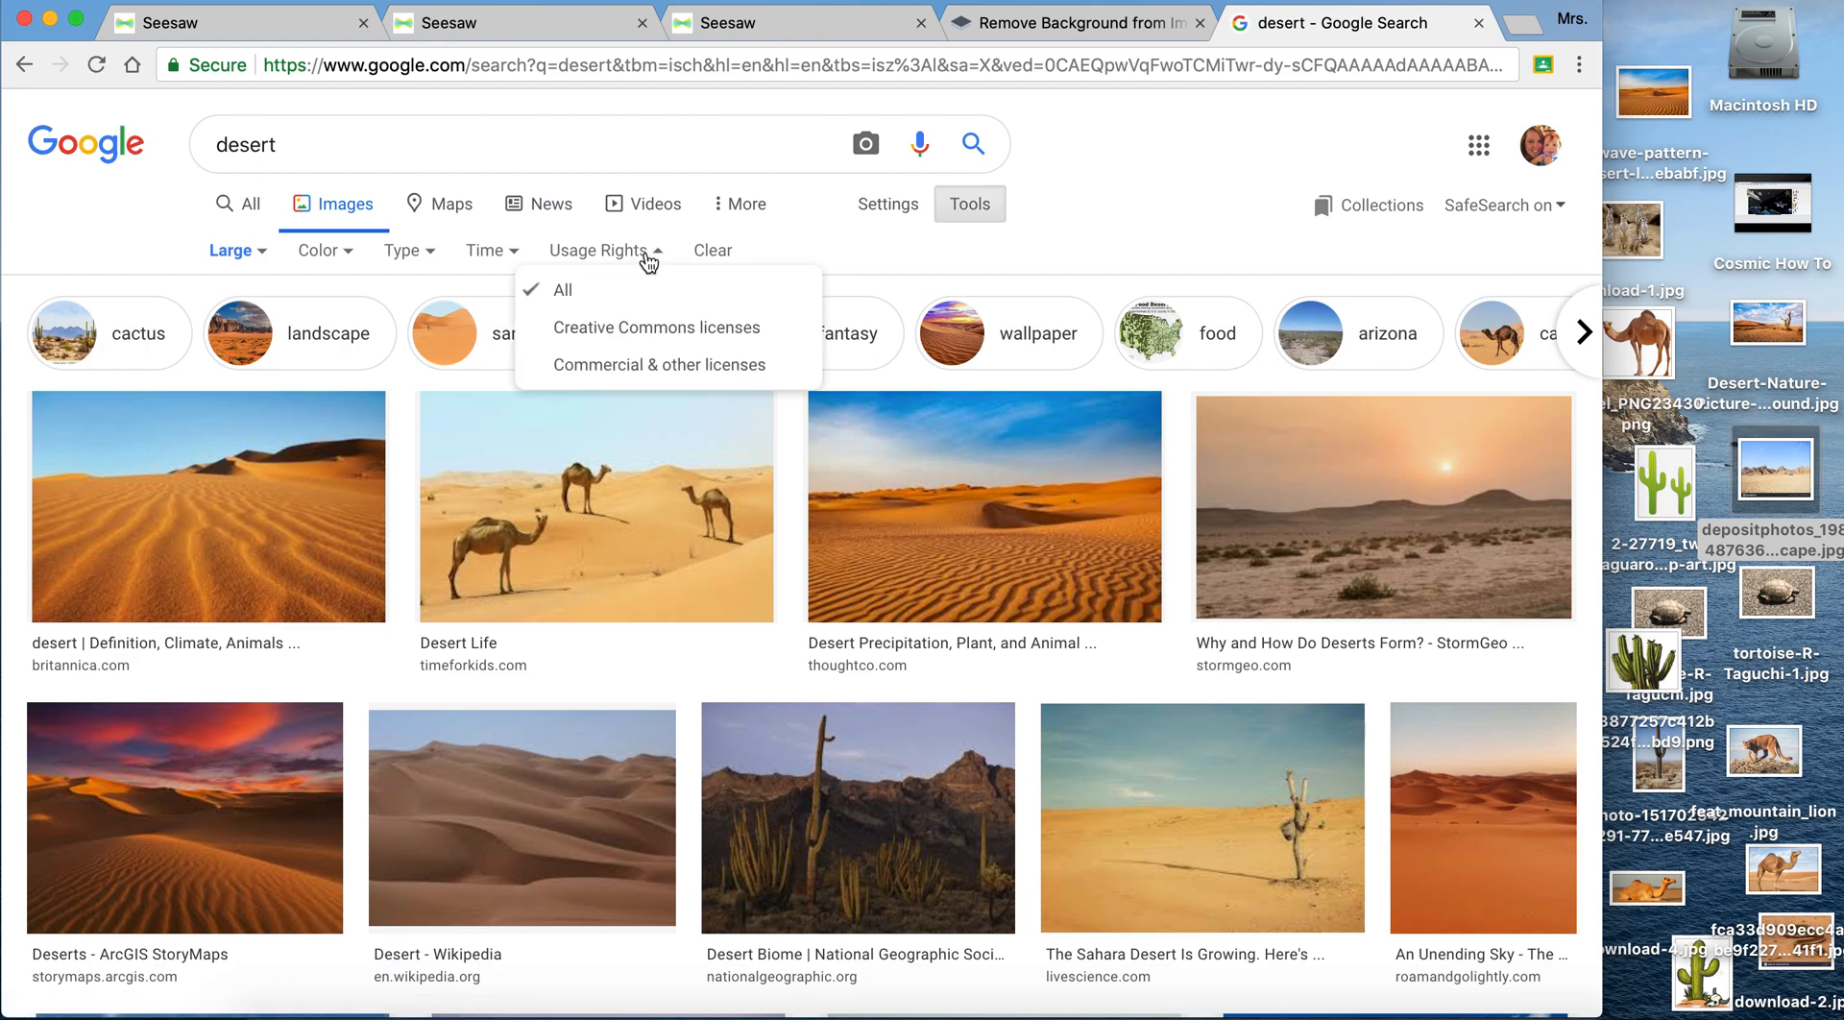
{"action": "left_click", "coordinate": [650, 256]}
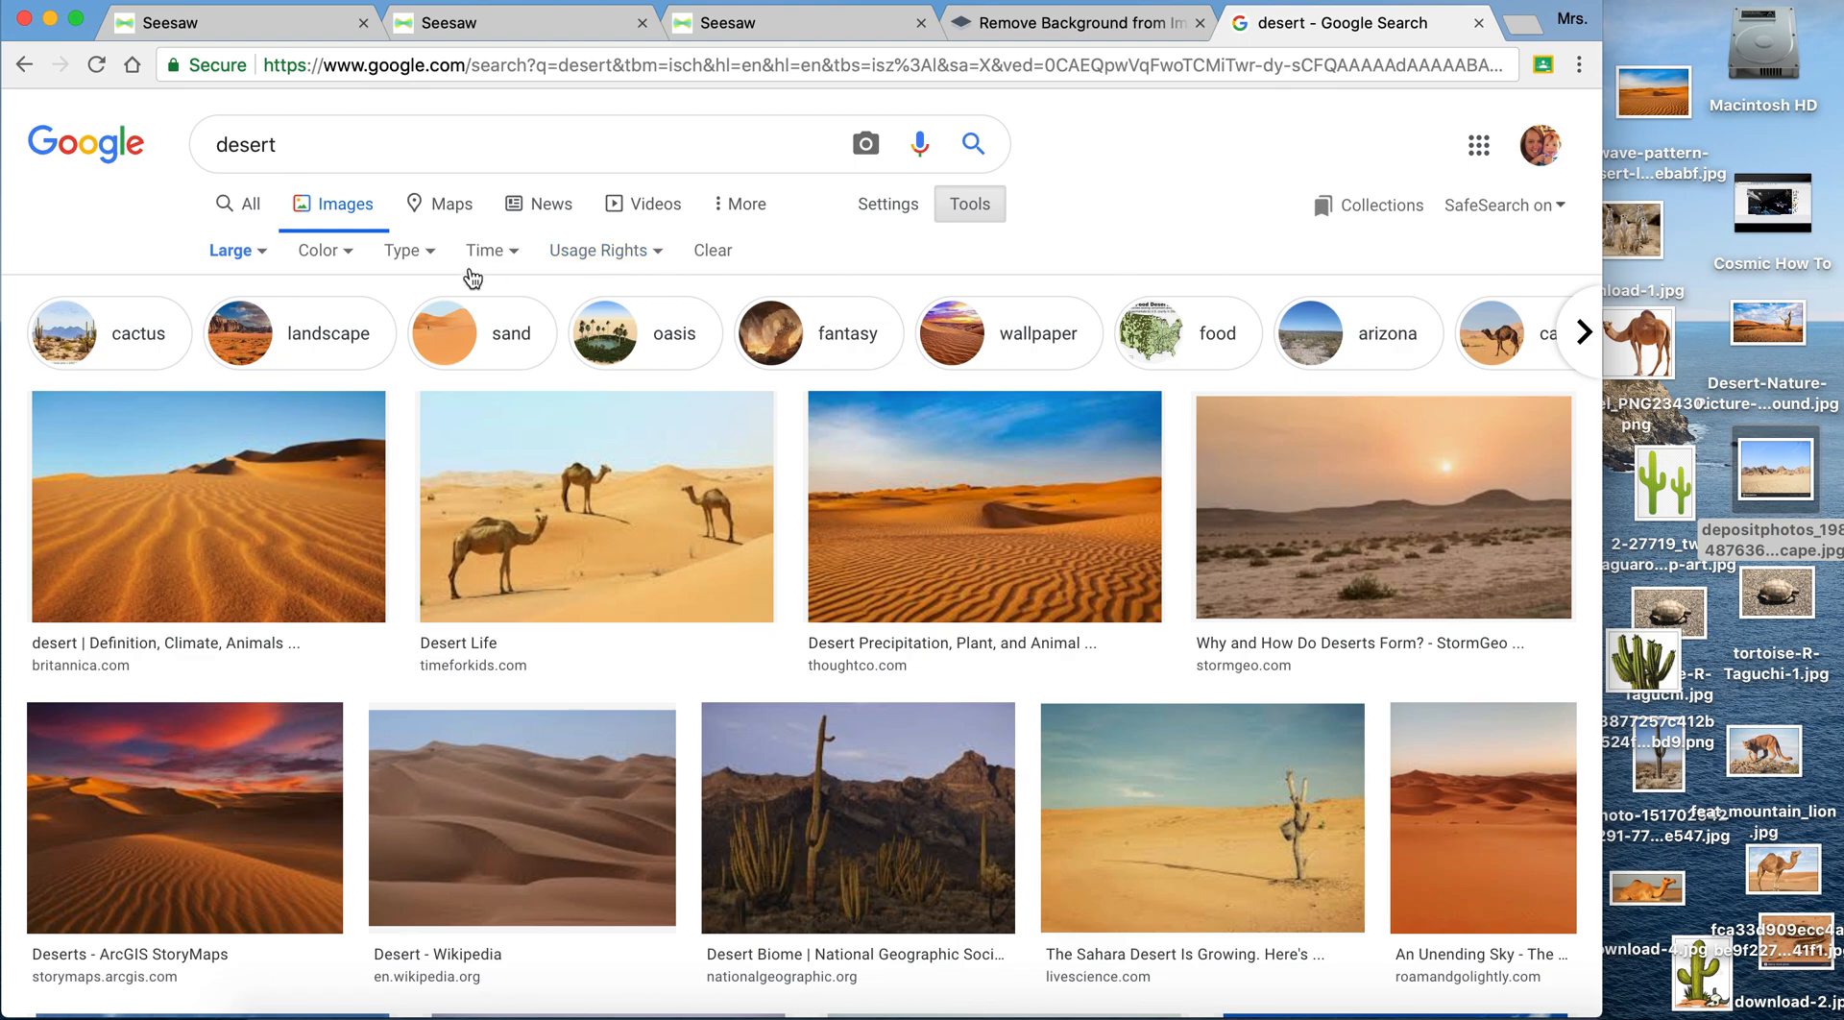
{"action": "left_click", "coordinate": [419, 261]}
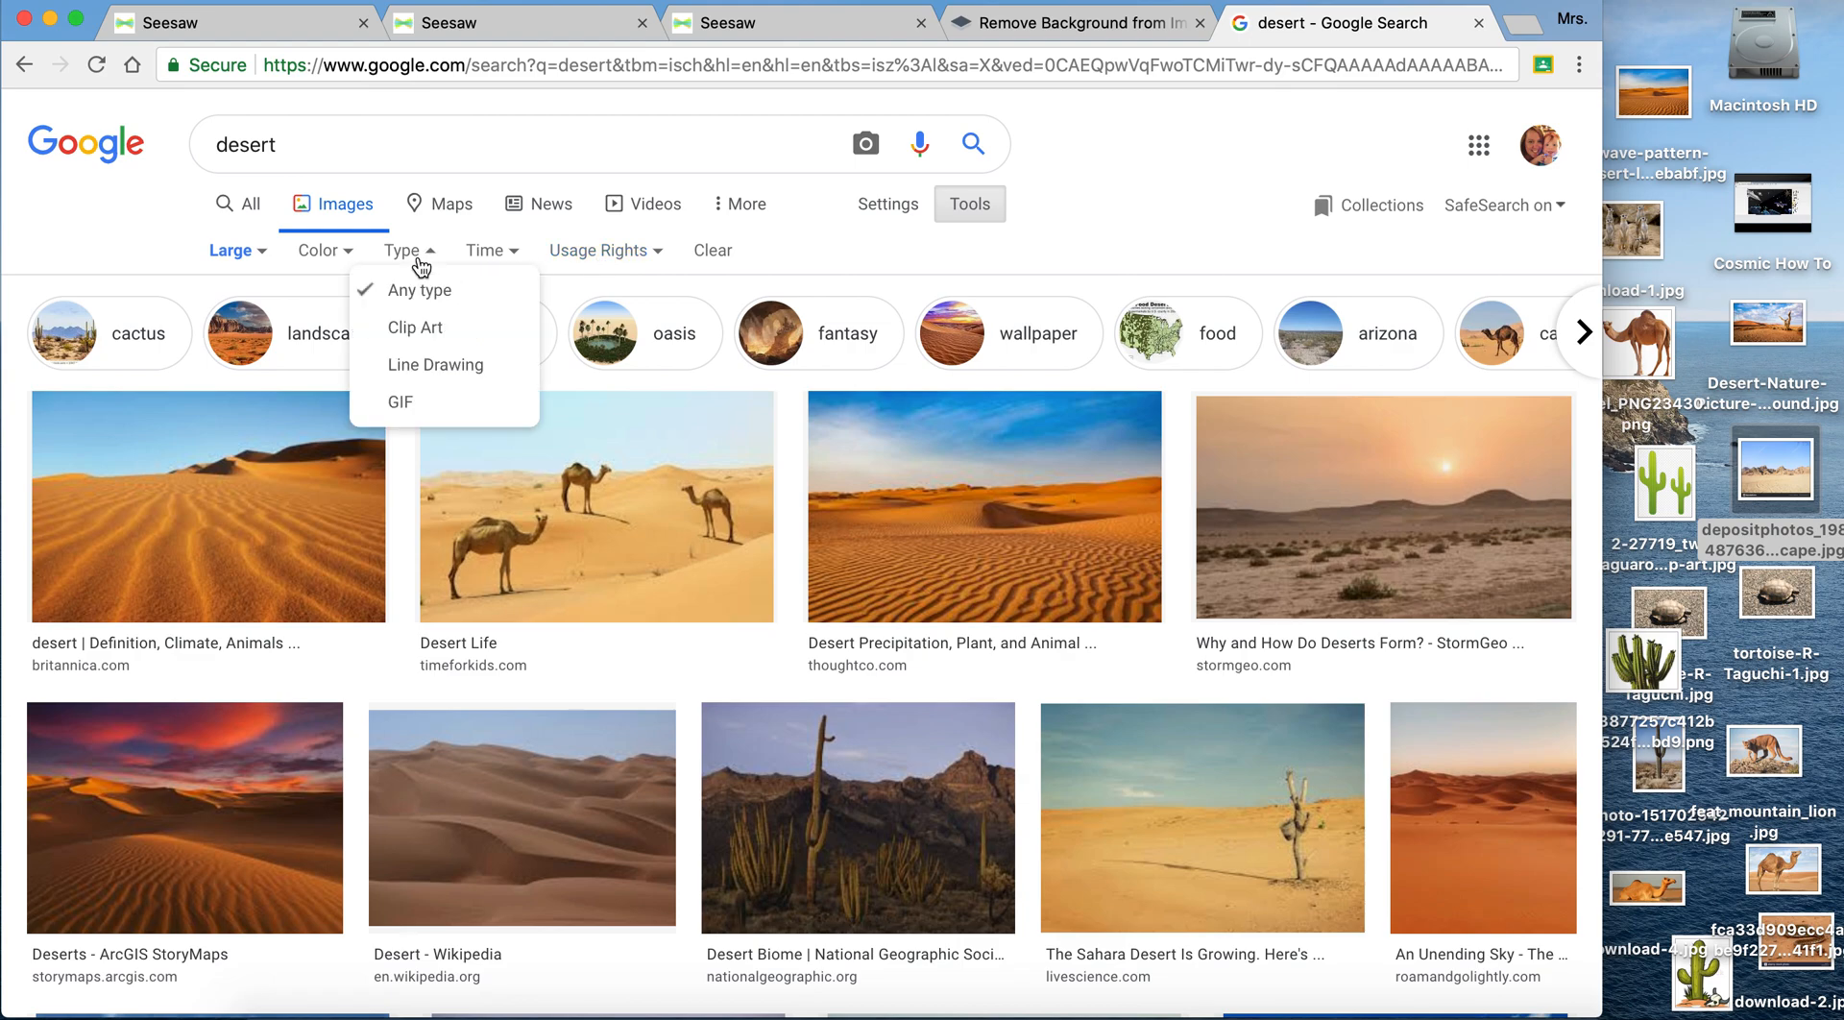
{"action": "left_click", "coordinate": [582, 263]}
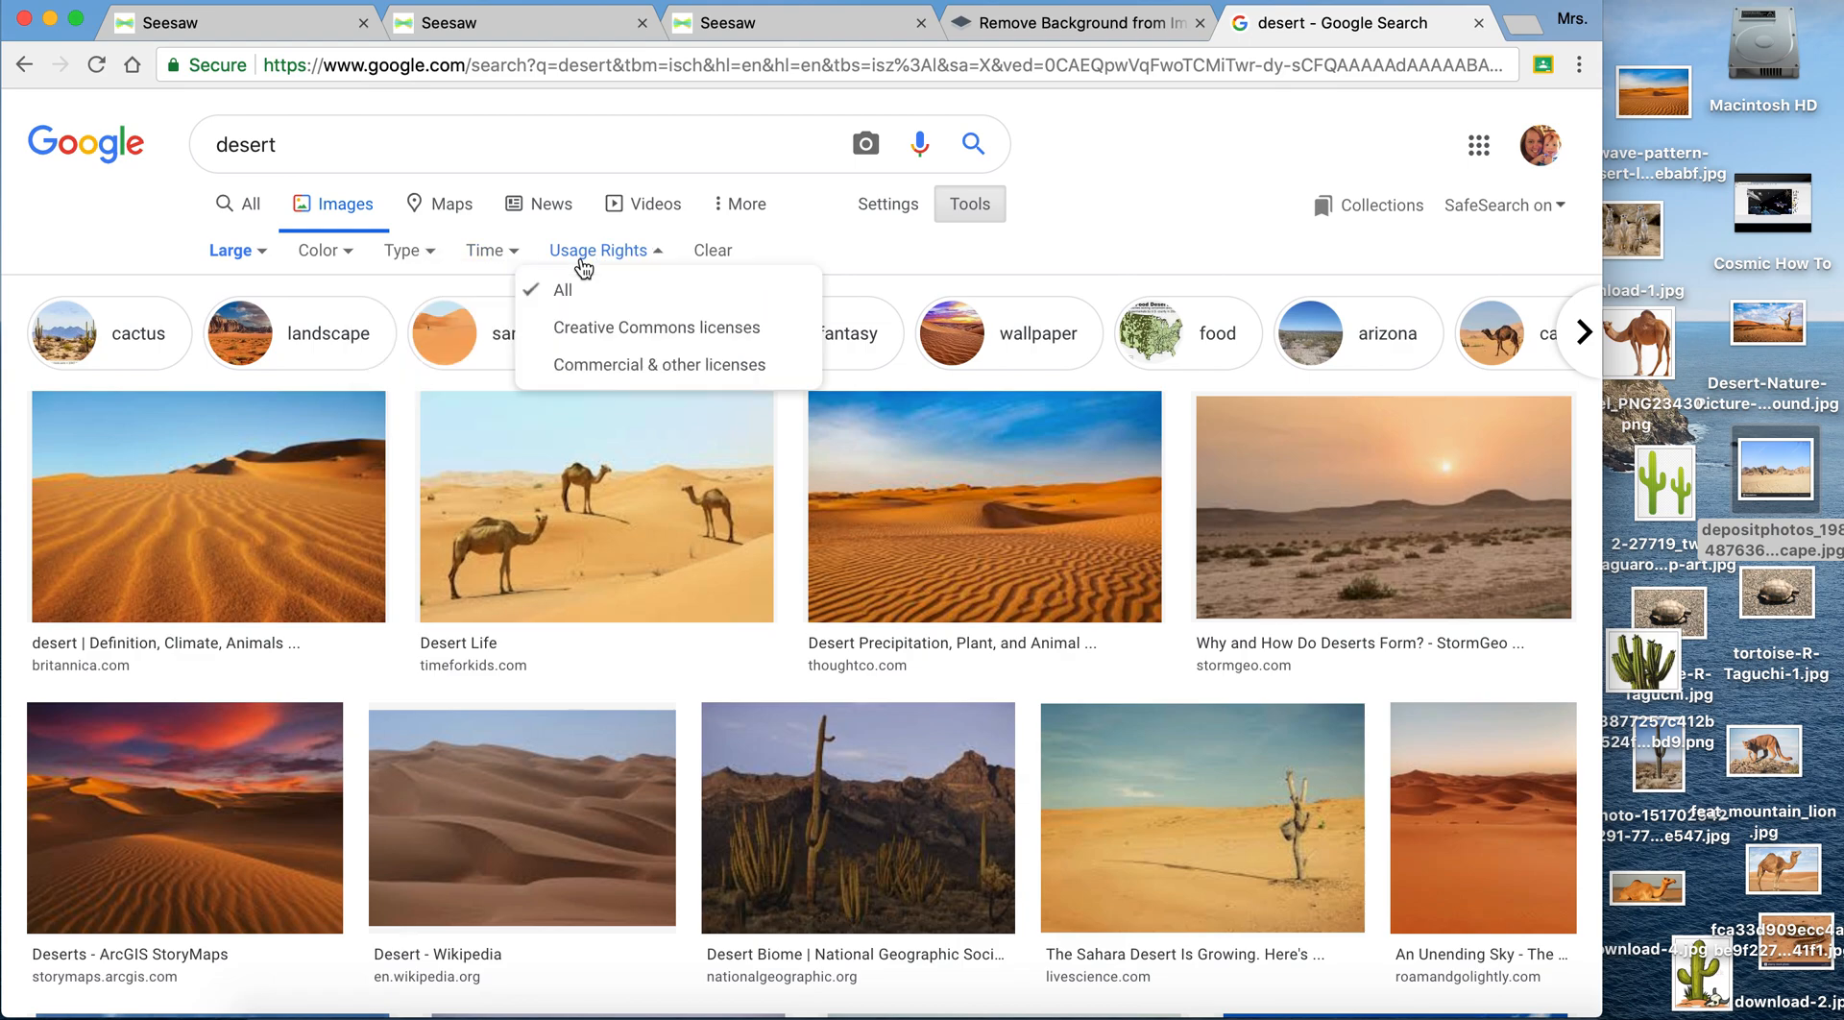
{"action": "left_click", "coordinate": [583, 329]}
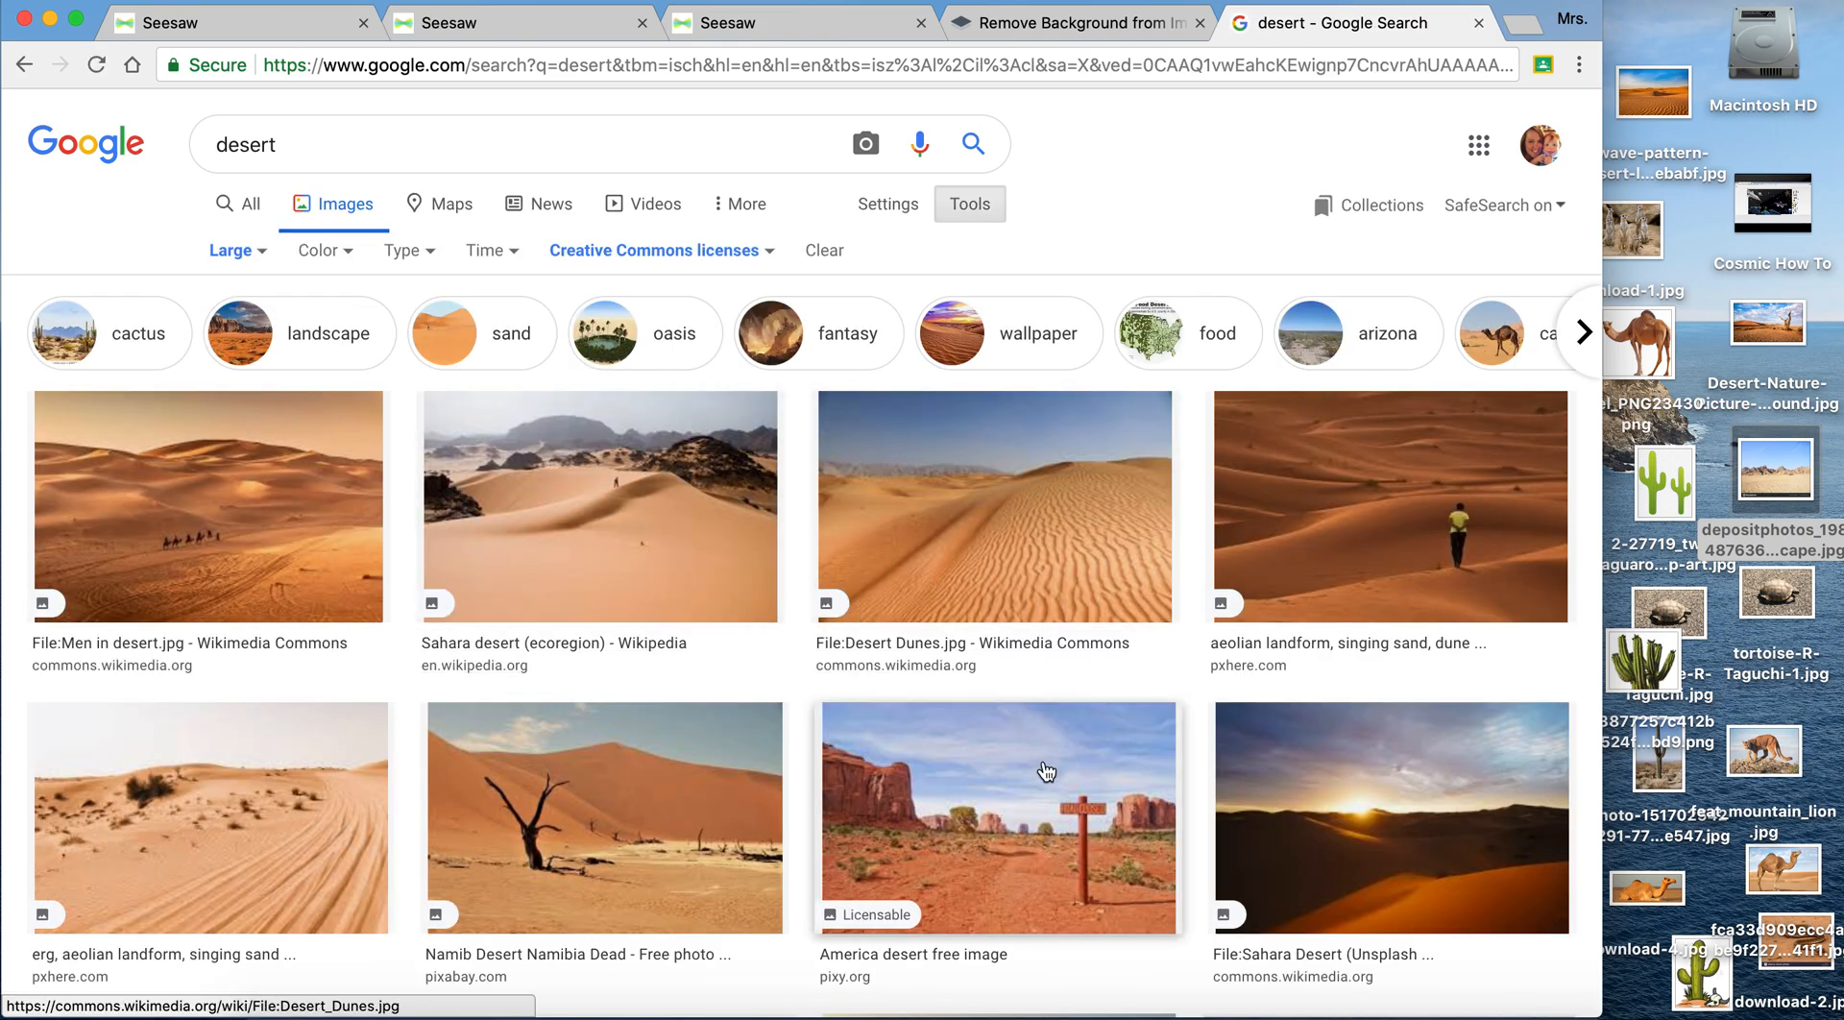
- Review the desert template, page 1 of the outer space example and the sample picture of the Cosmic Outer Space activity
{"action": "left_click", "coordinate": [775, 33]}
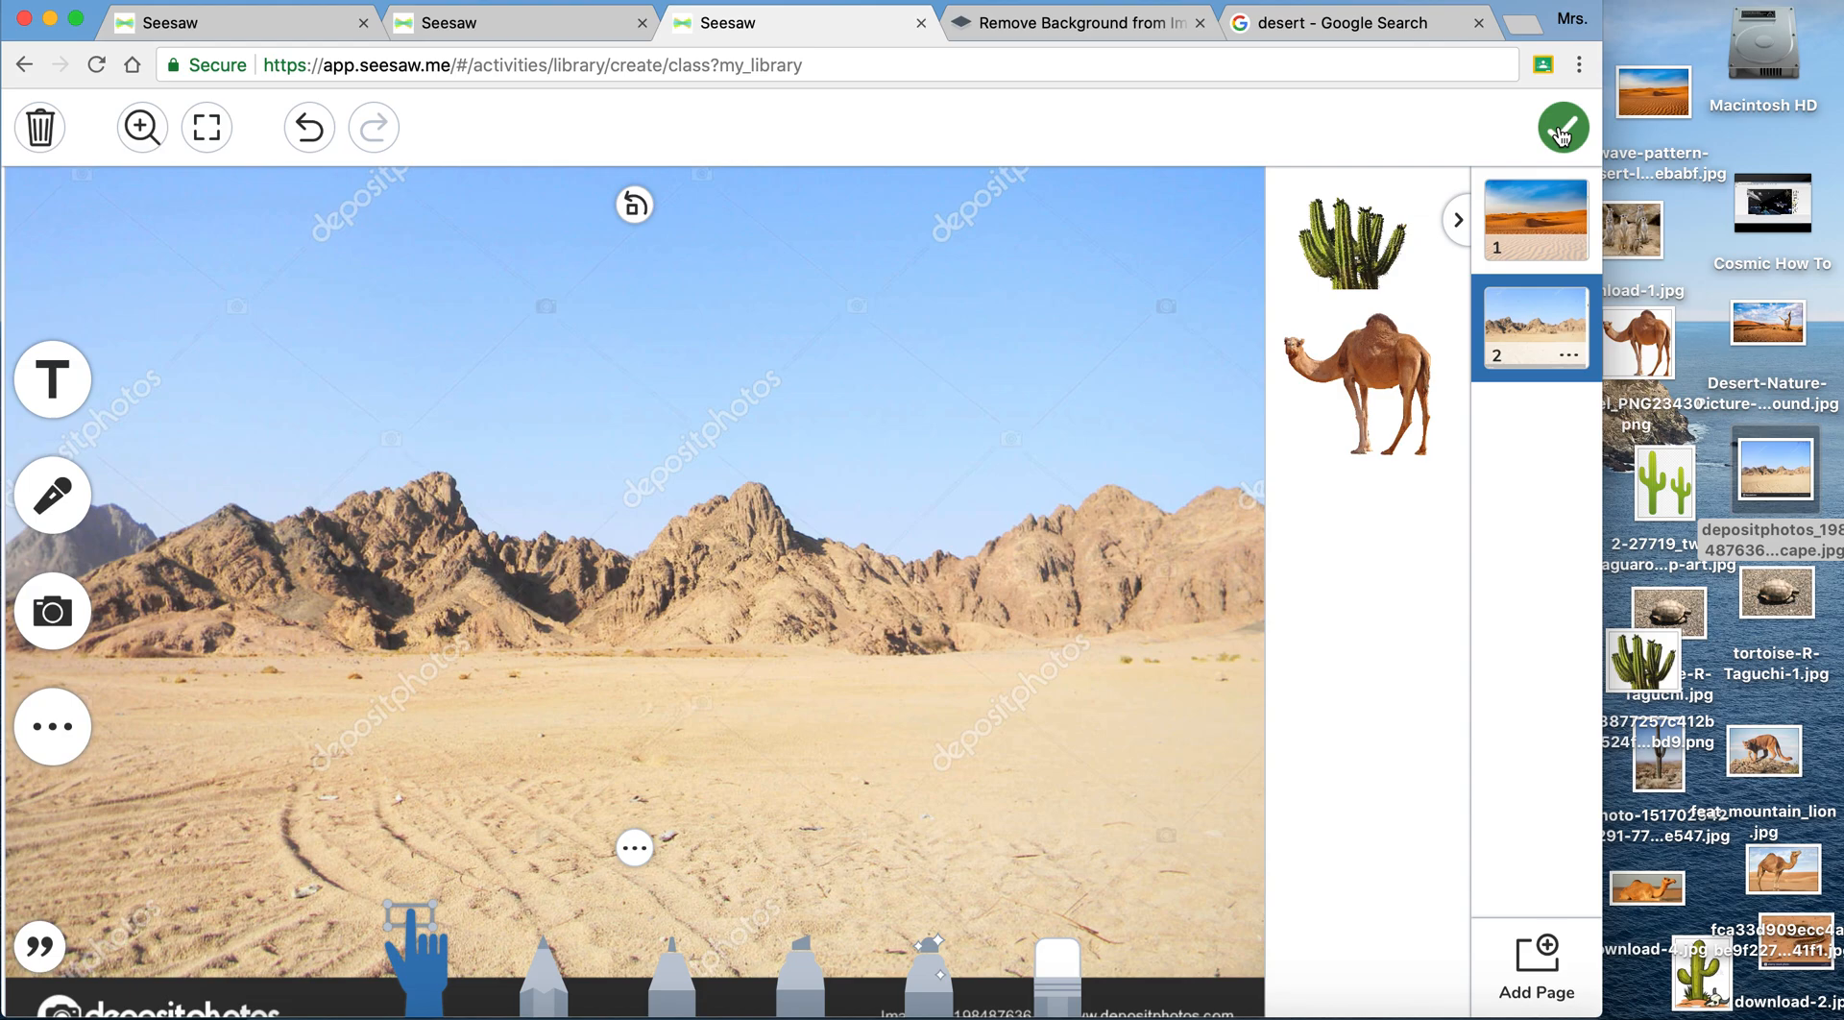
{"action": "left_click", "coordinate": [255, 30]}
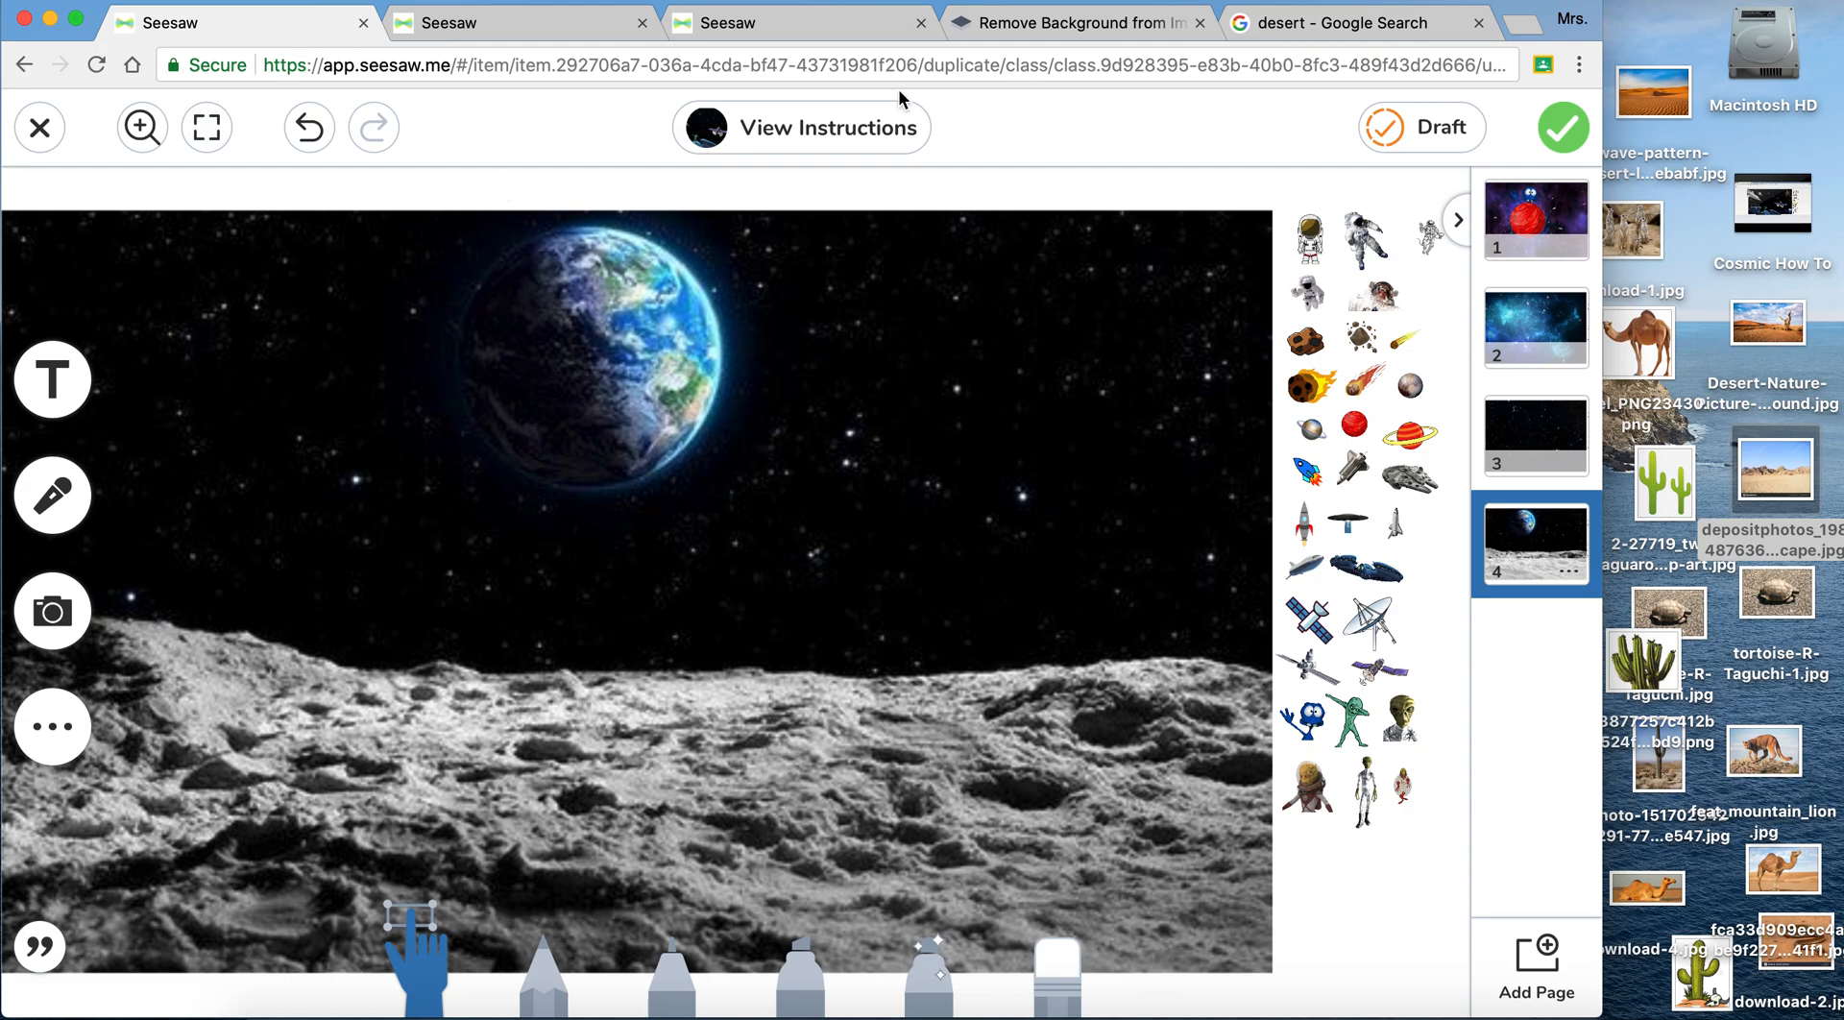
{"action": "left_click", "coordinate": [1502, 223]}
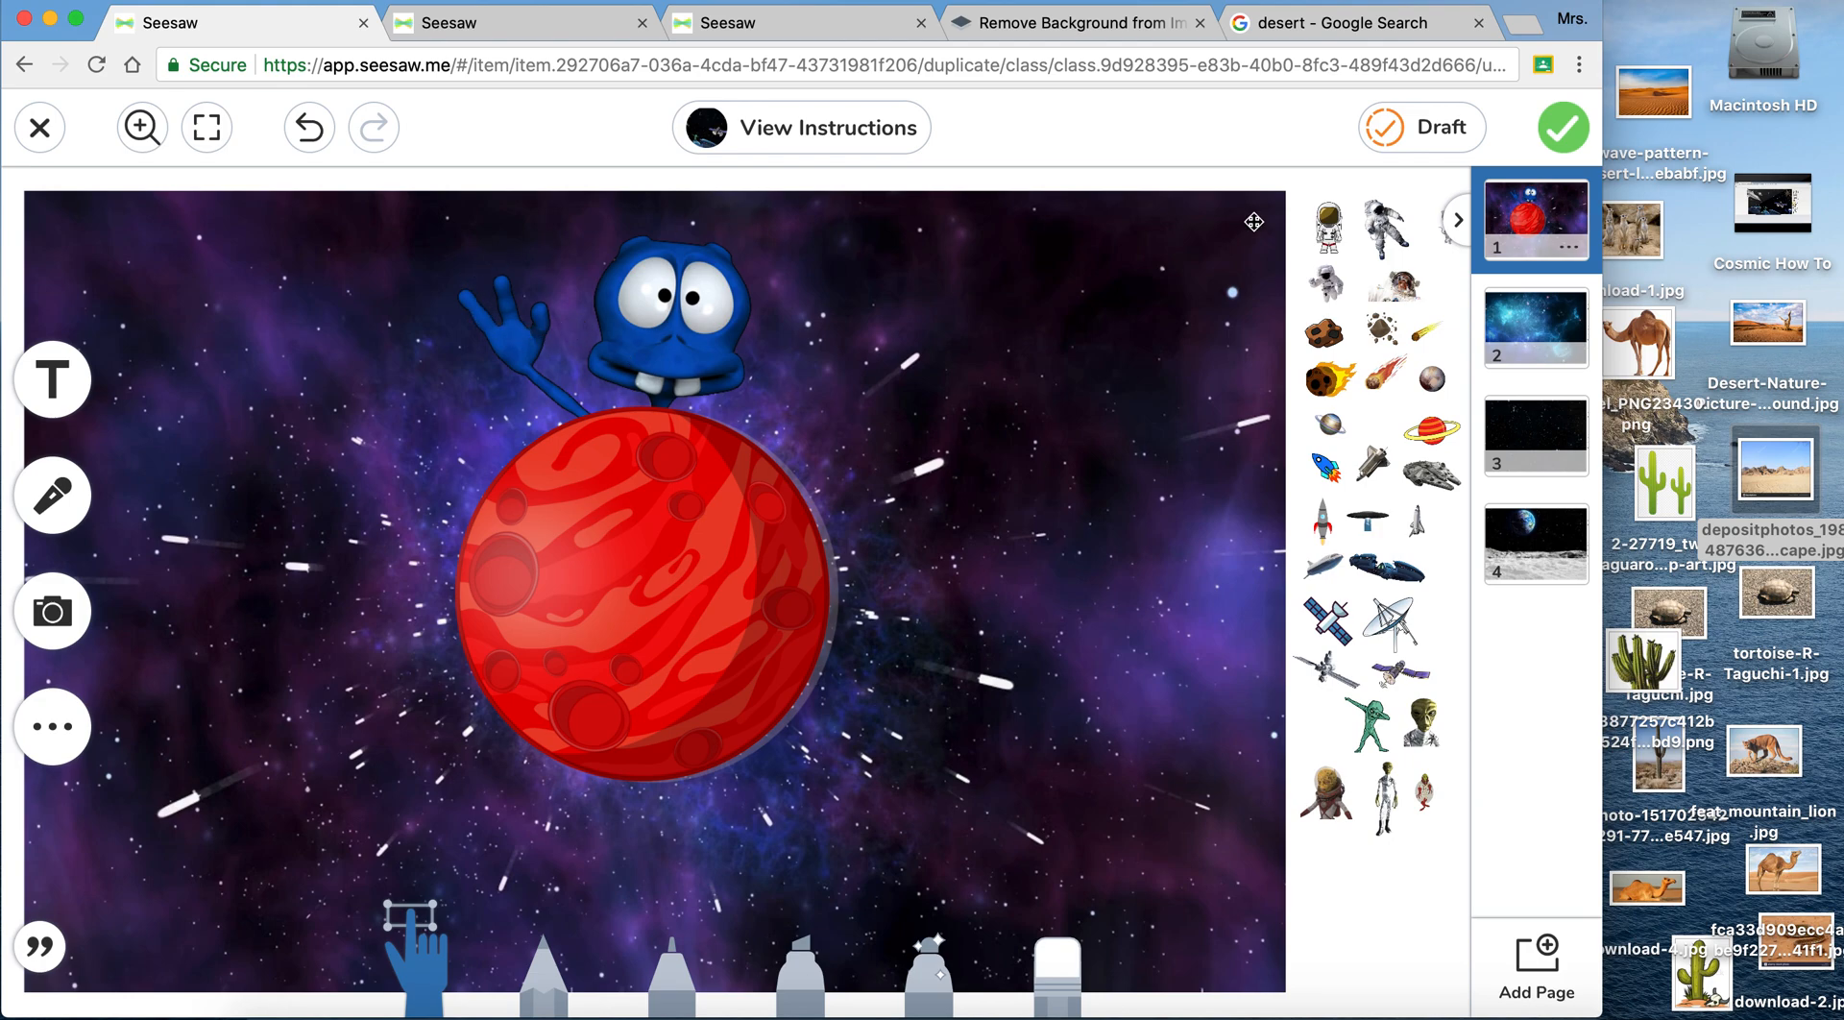
{"action": "left_click", "coordinate": [497, 37]}
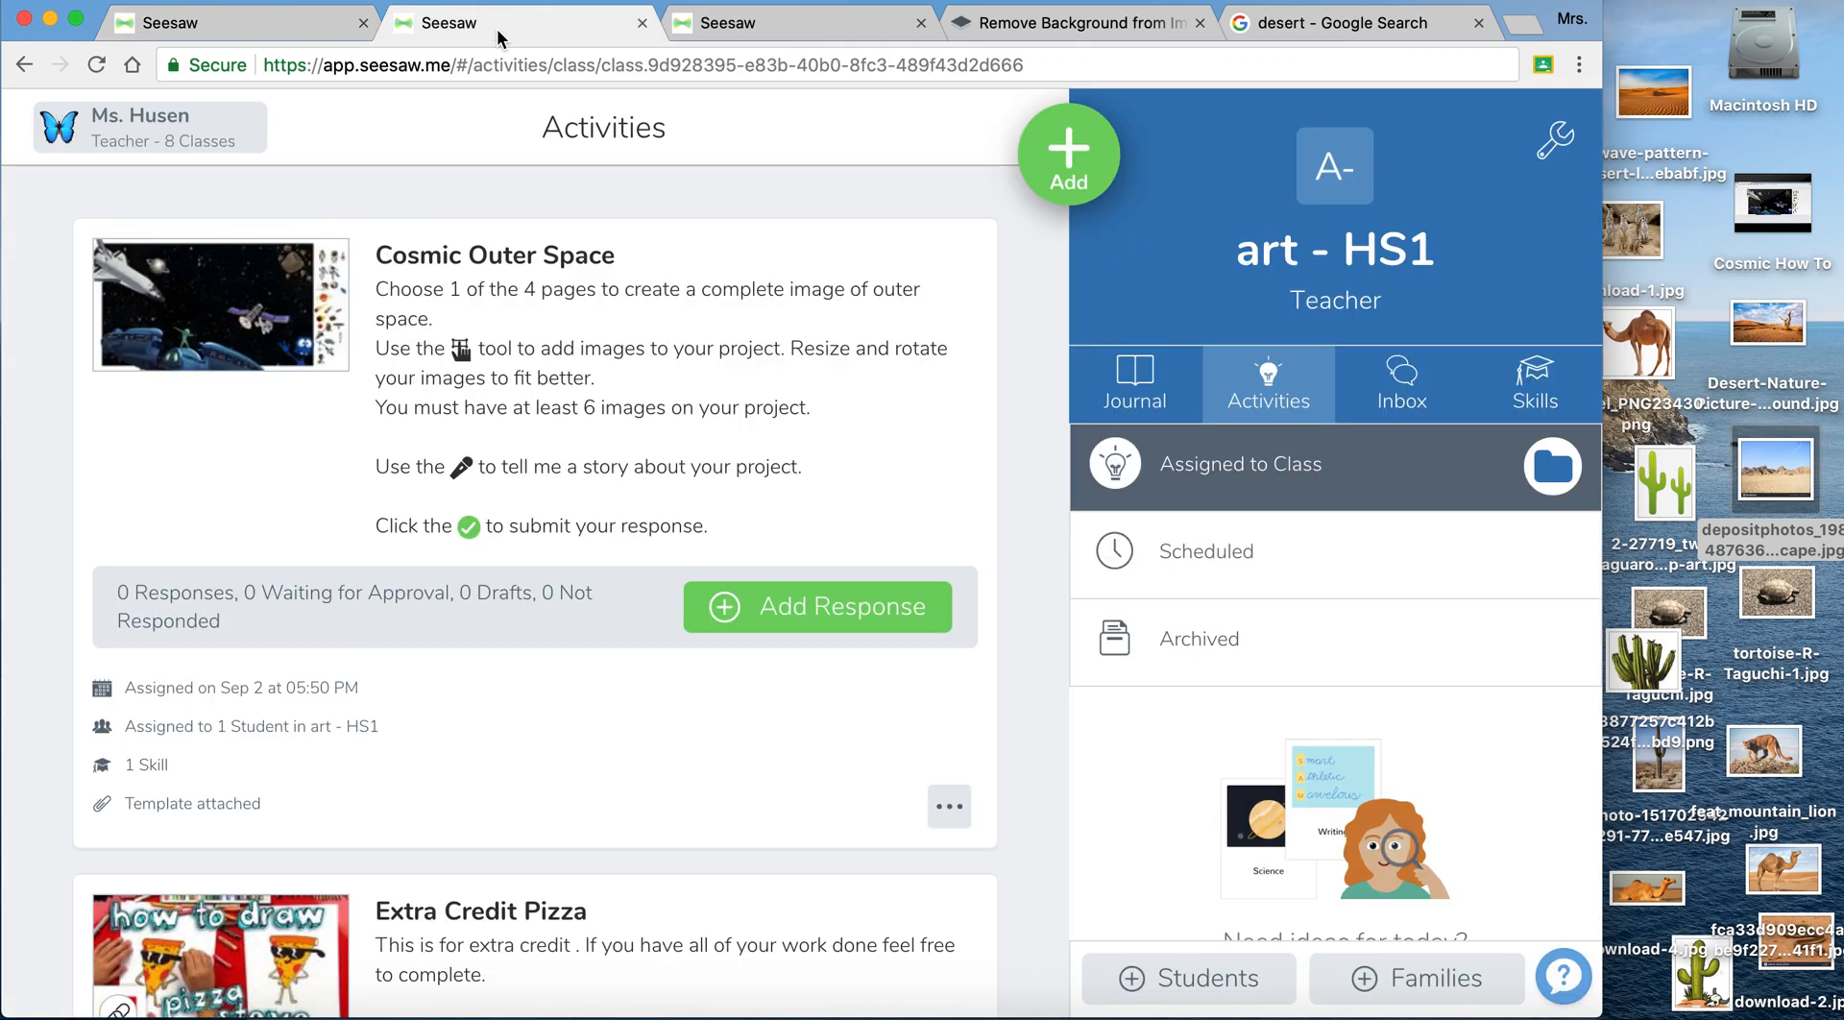
{"action": "left_click", "coordinate": [255, 336]}
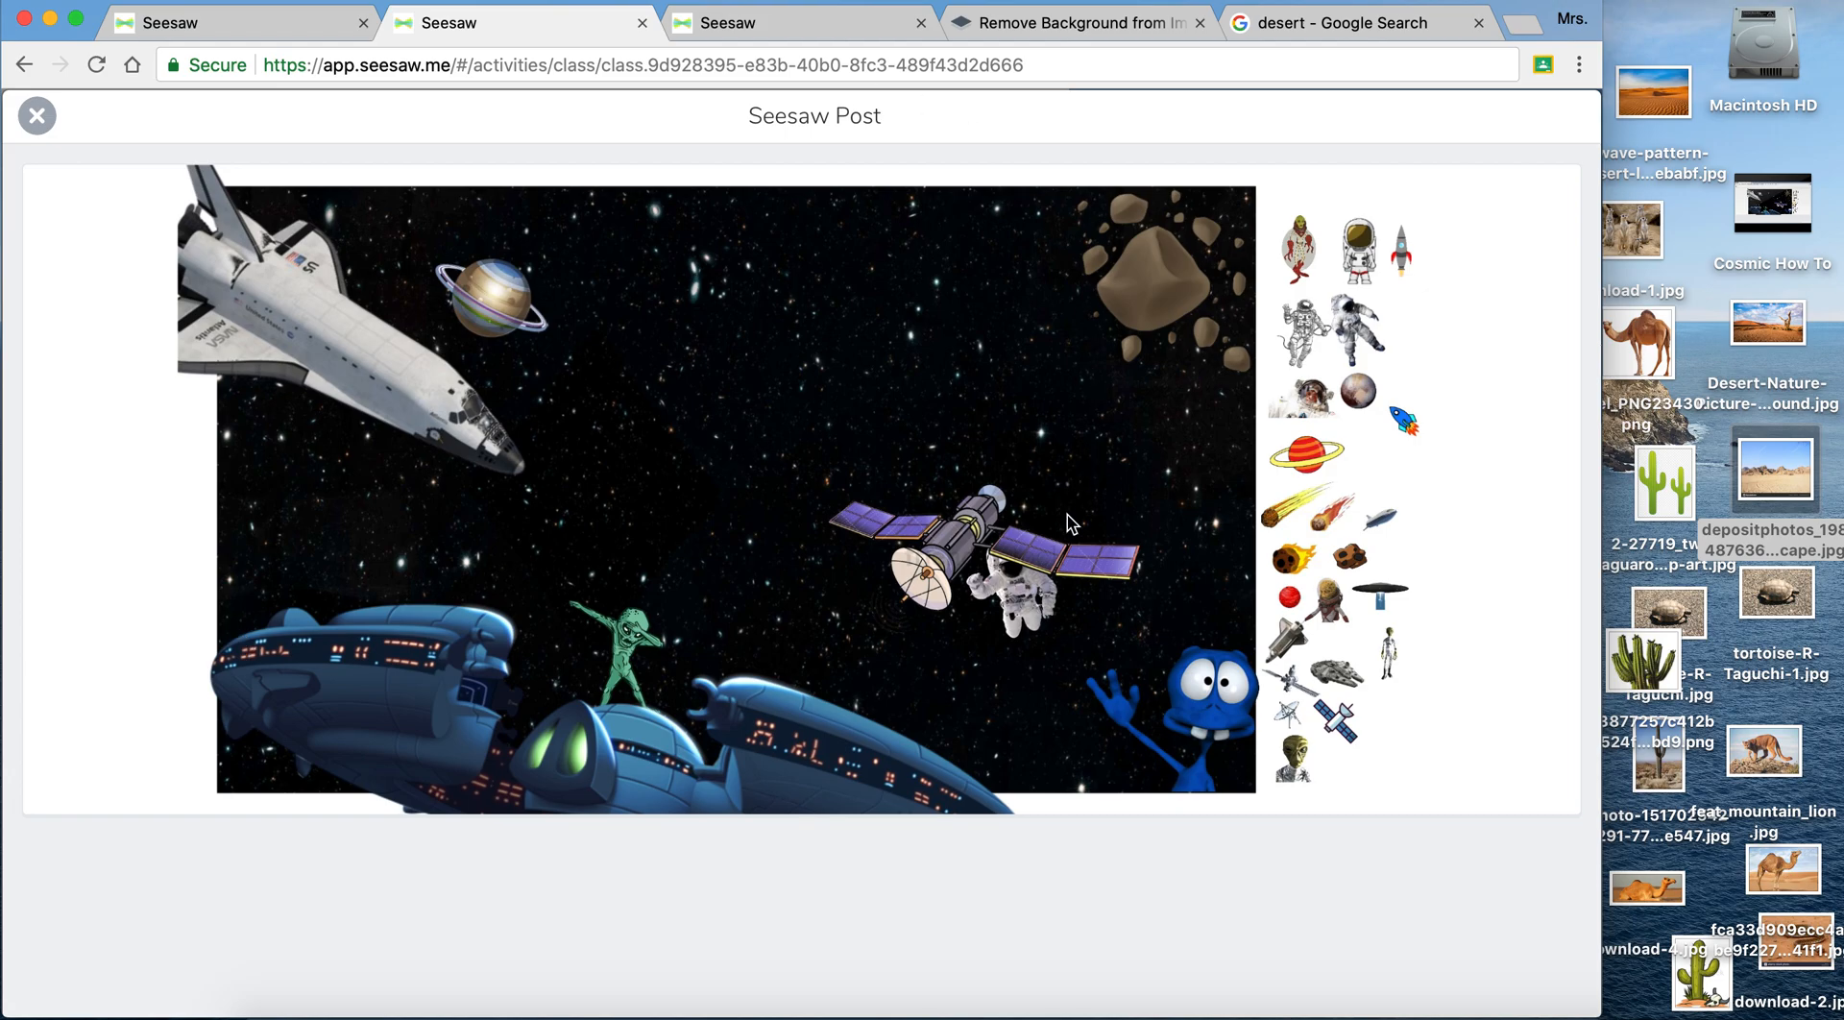
{"action": "left_click", "coordinate": [202, 12]}
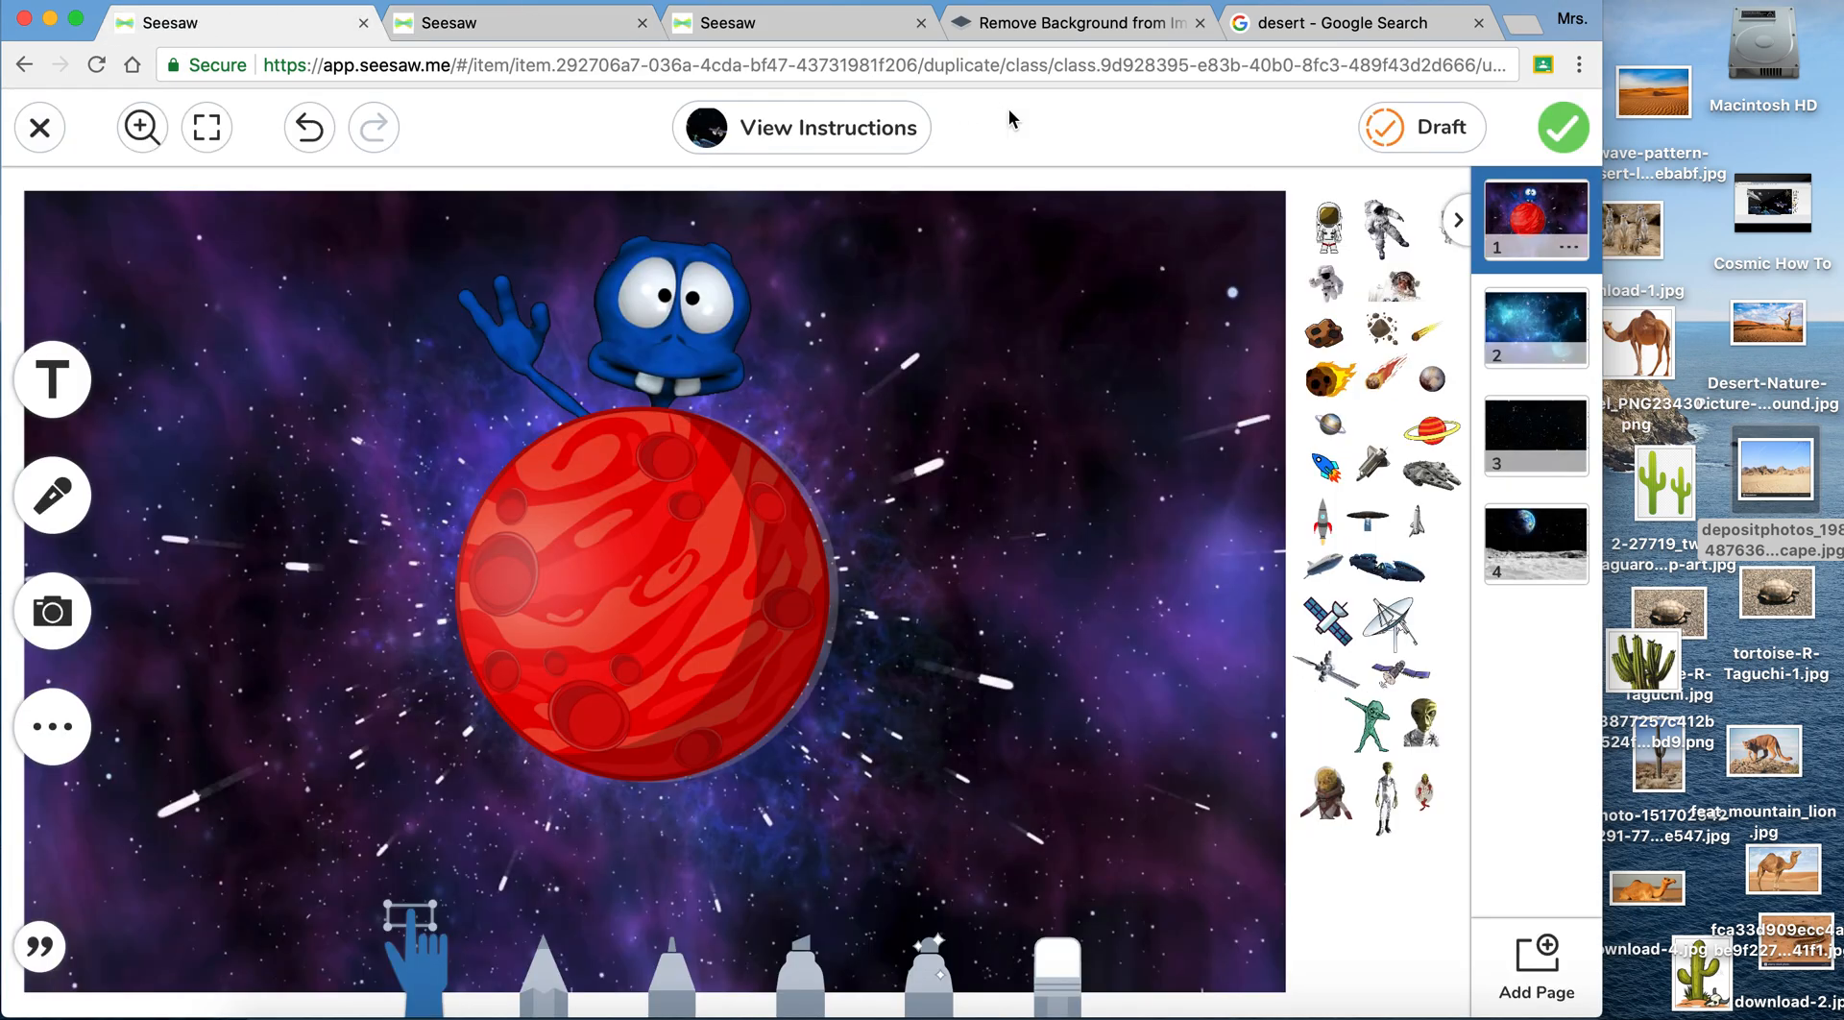